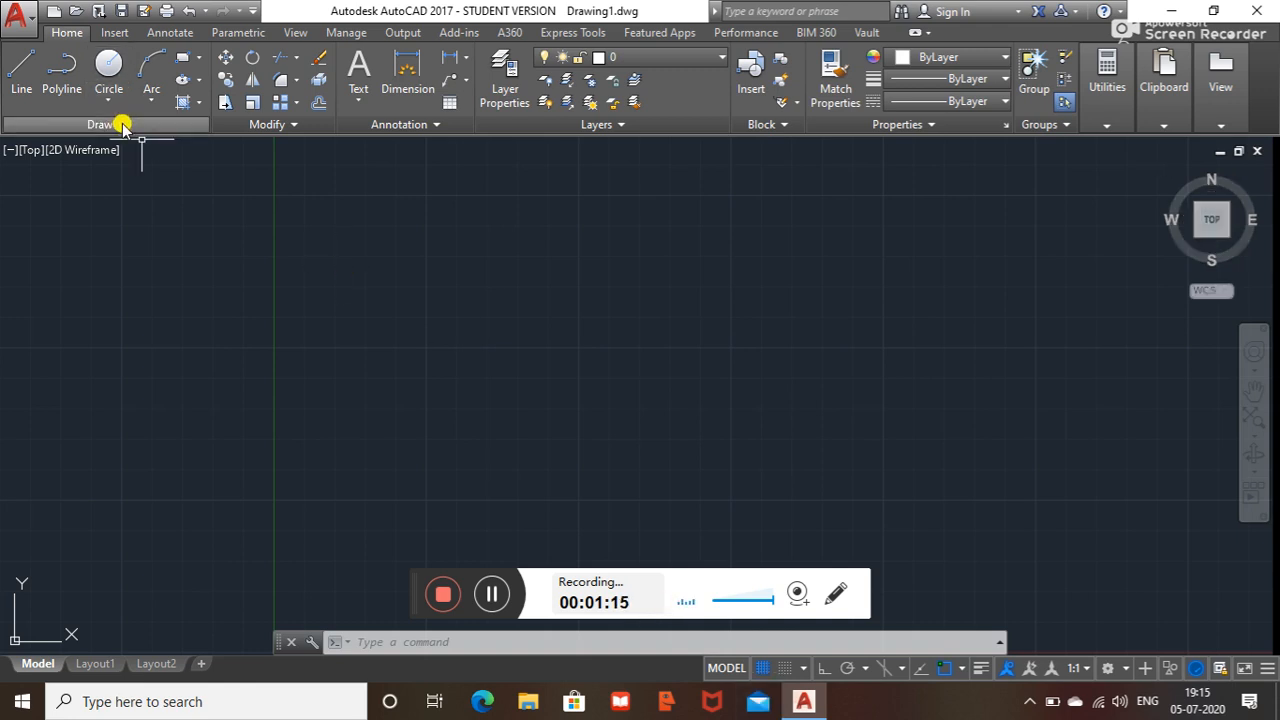
# Draw a horizontal line 55.0 units long in the drawing area with ortho mode on
pyautogui.click(120, 125)
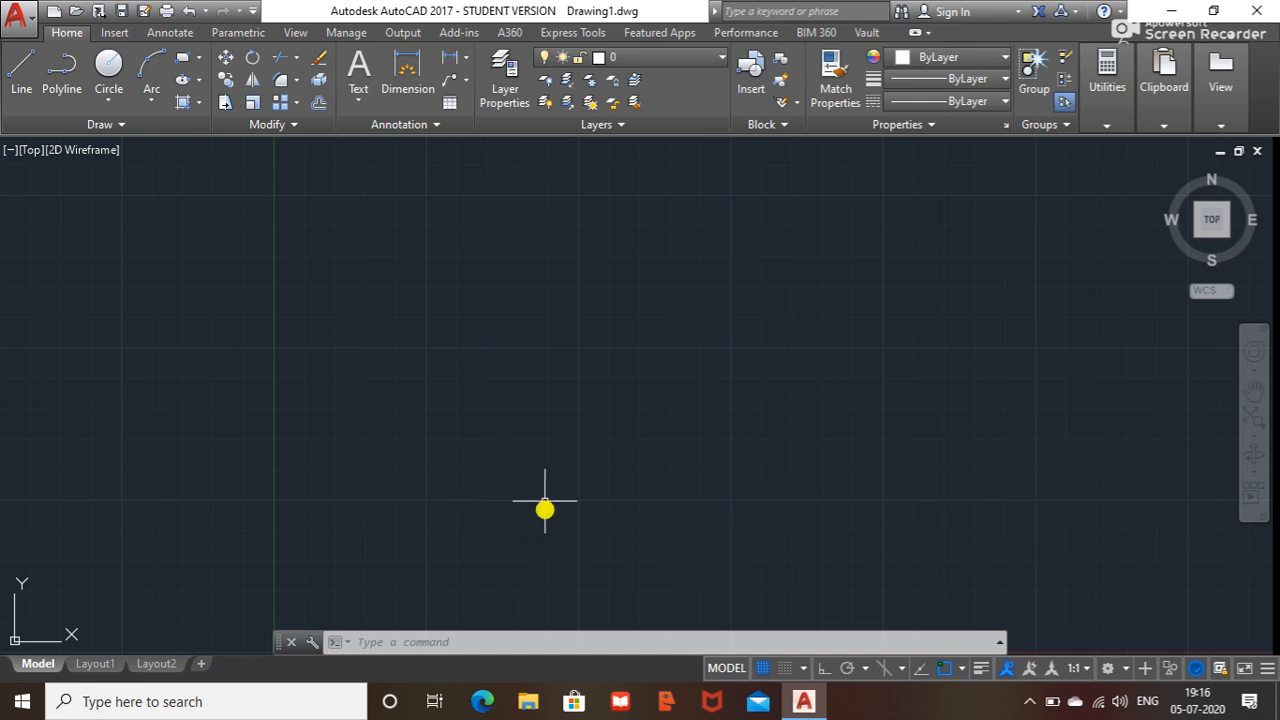
pyautogui.click(27, 73)
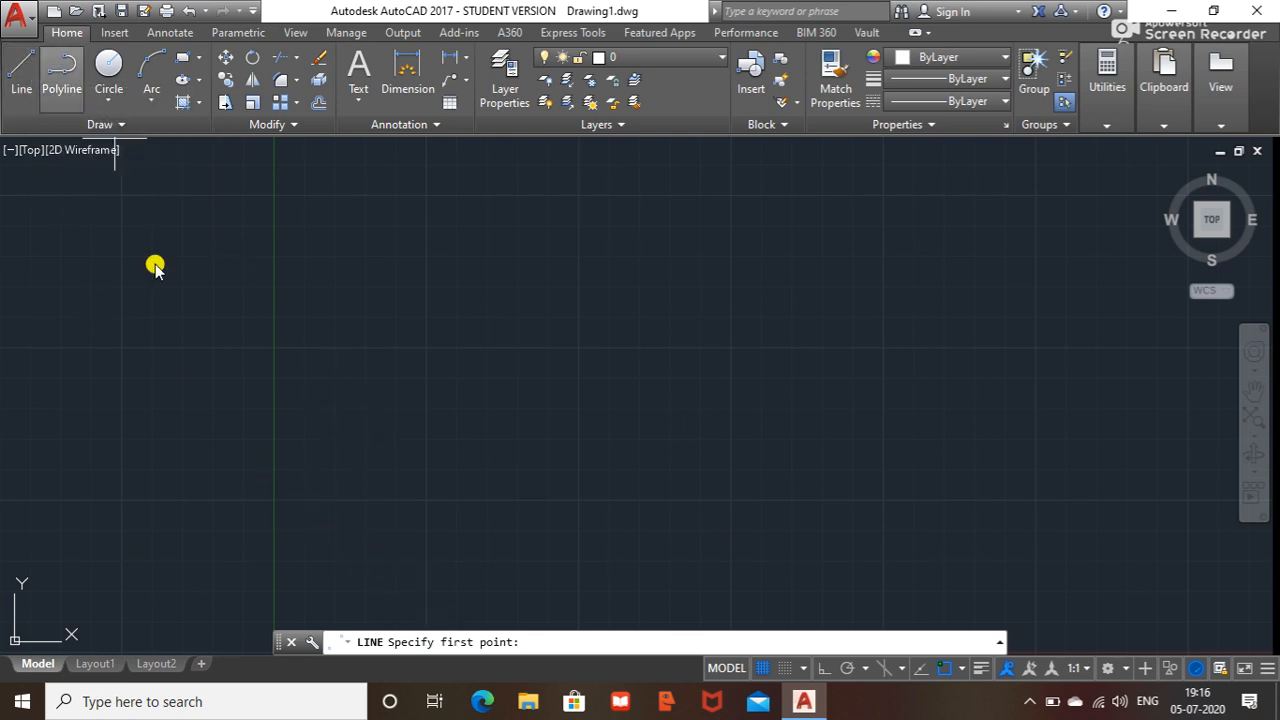
pyautogui.click(300, 308)
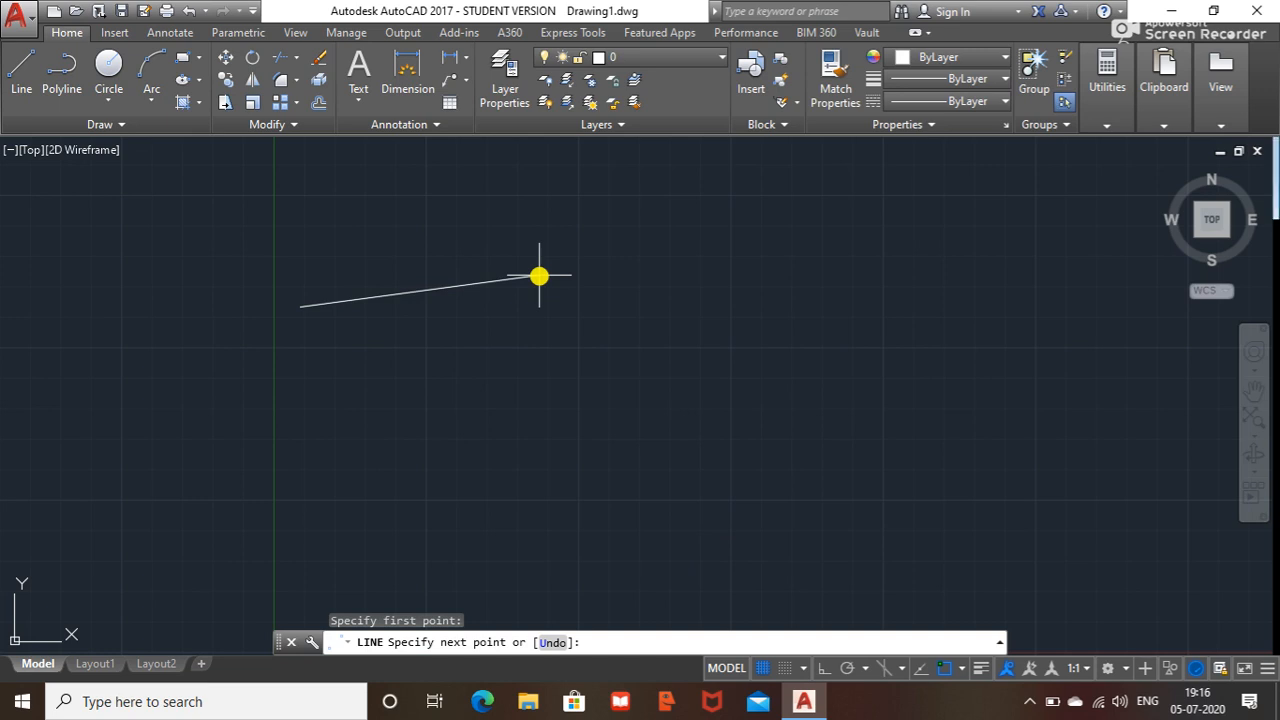
pyautogui.press('F8')
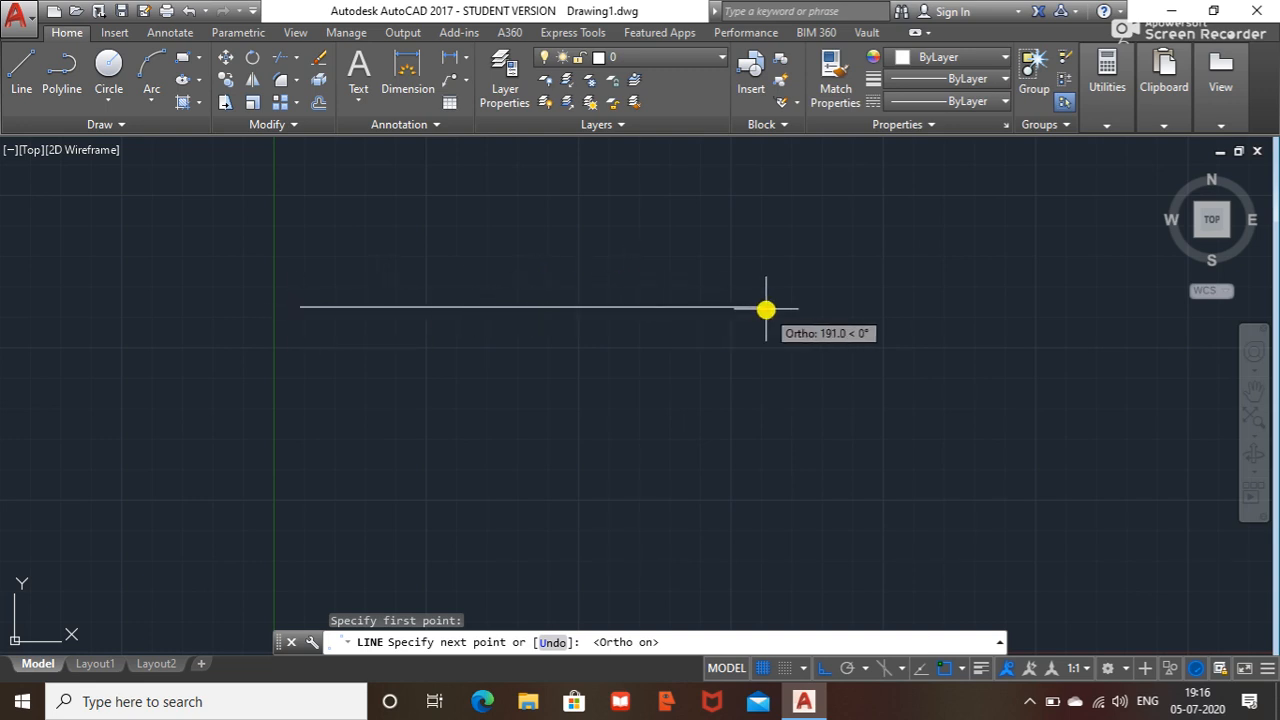
pyautogui.write('55')
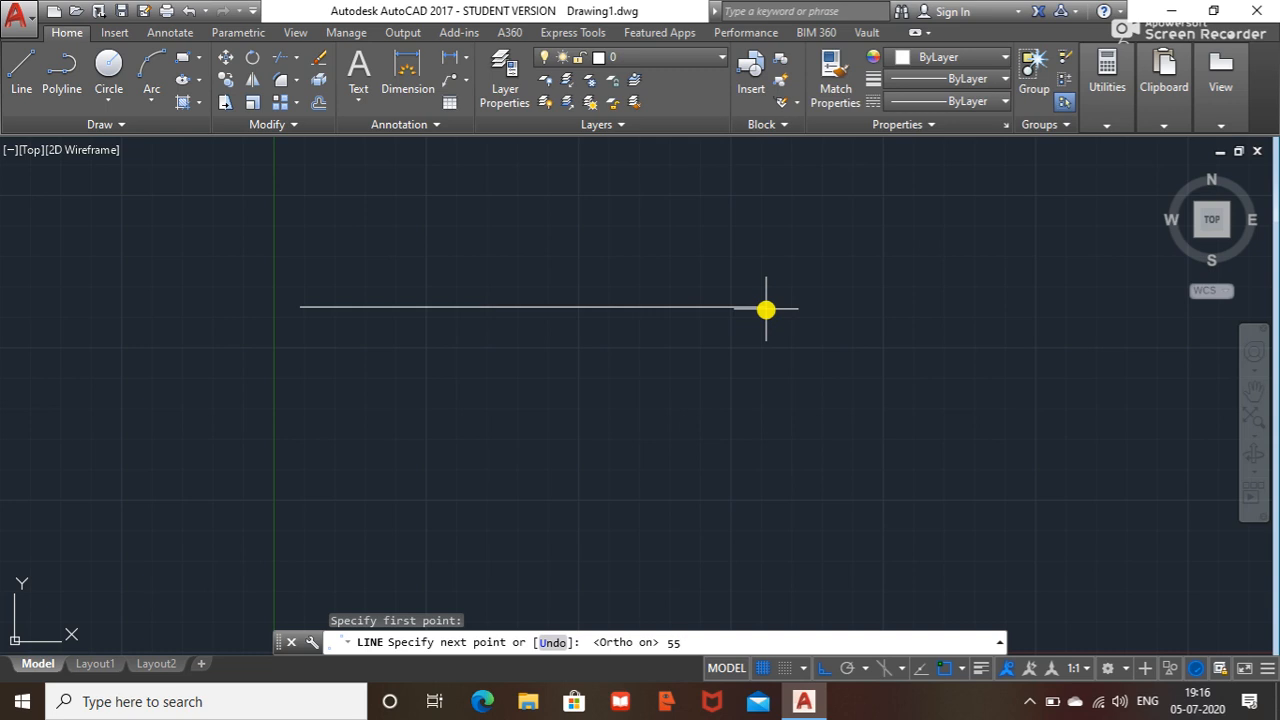
pyautogui.write('.0')
pyautogui.press('Return')
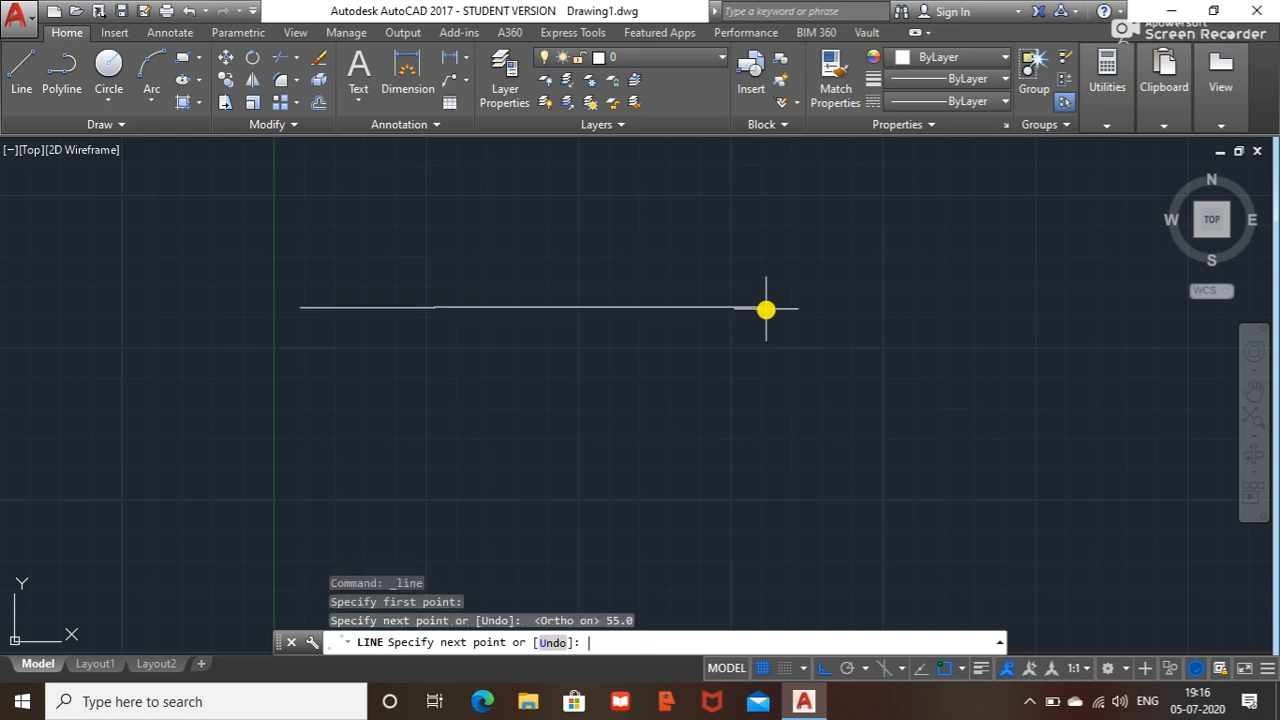
pyautogui.press('Escape')
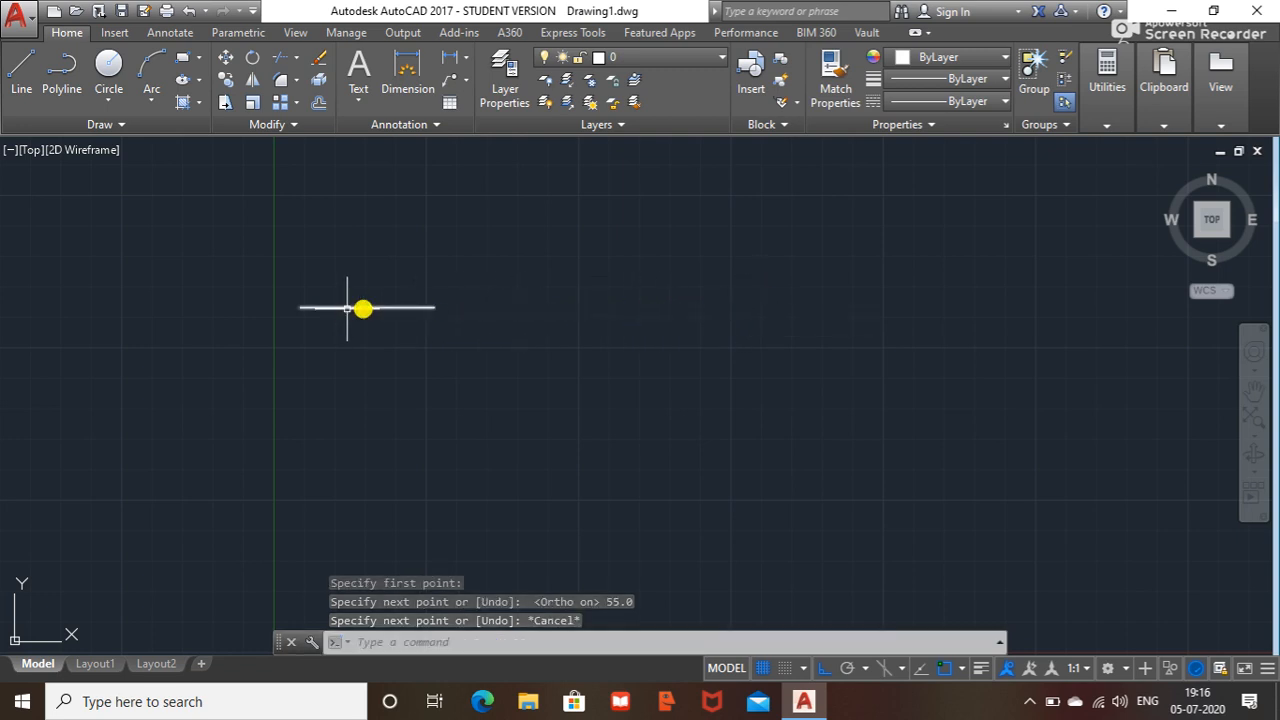
# Use the MEASURE command to place points along the horizontal line at a segment length of 15.0
pyautogui.scroll(4, 377, 300)
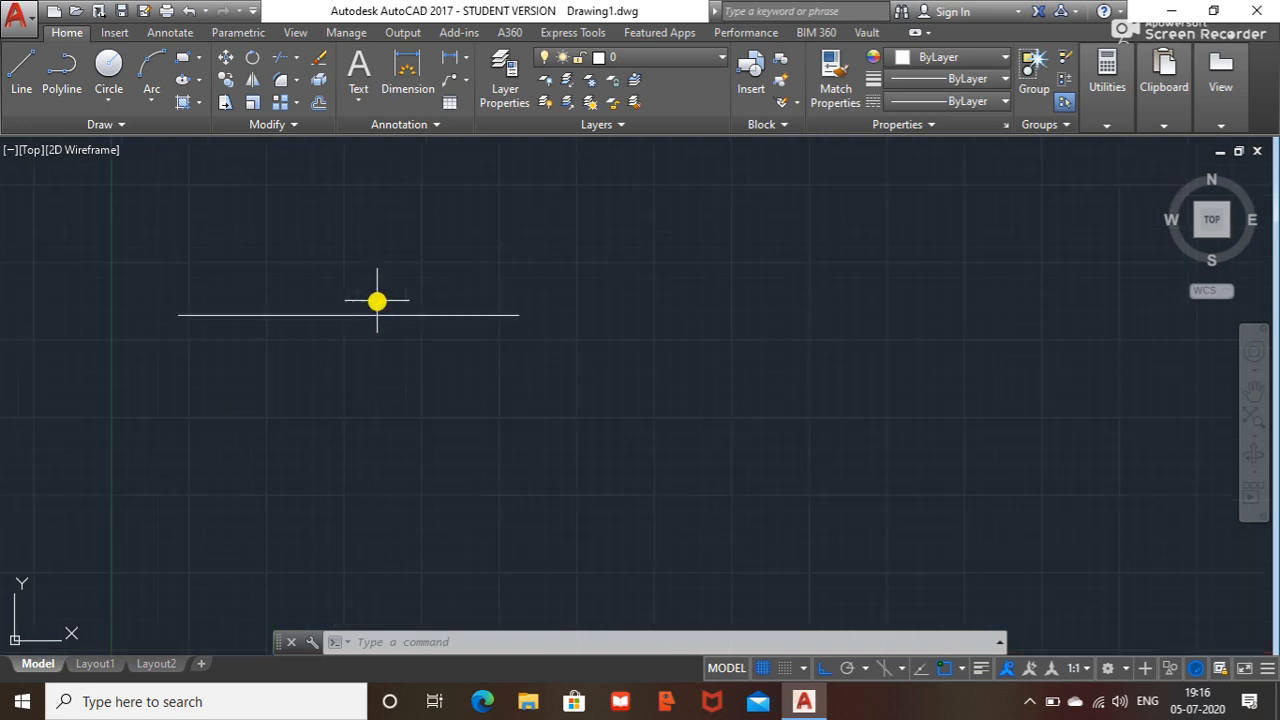
pyautogui.moveTo(386, 295); pyautogui.dragTo(449, 289, button='middle')
pyautogui.scroll(2, 317, 300)
pyautogui.moveTo(327, 302); pyautogui.dragTo(377, 300, button='middle')
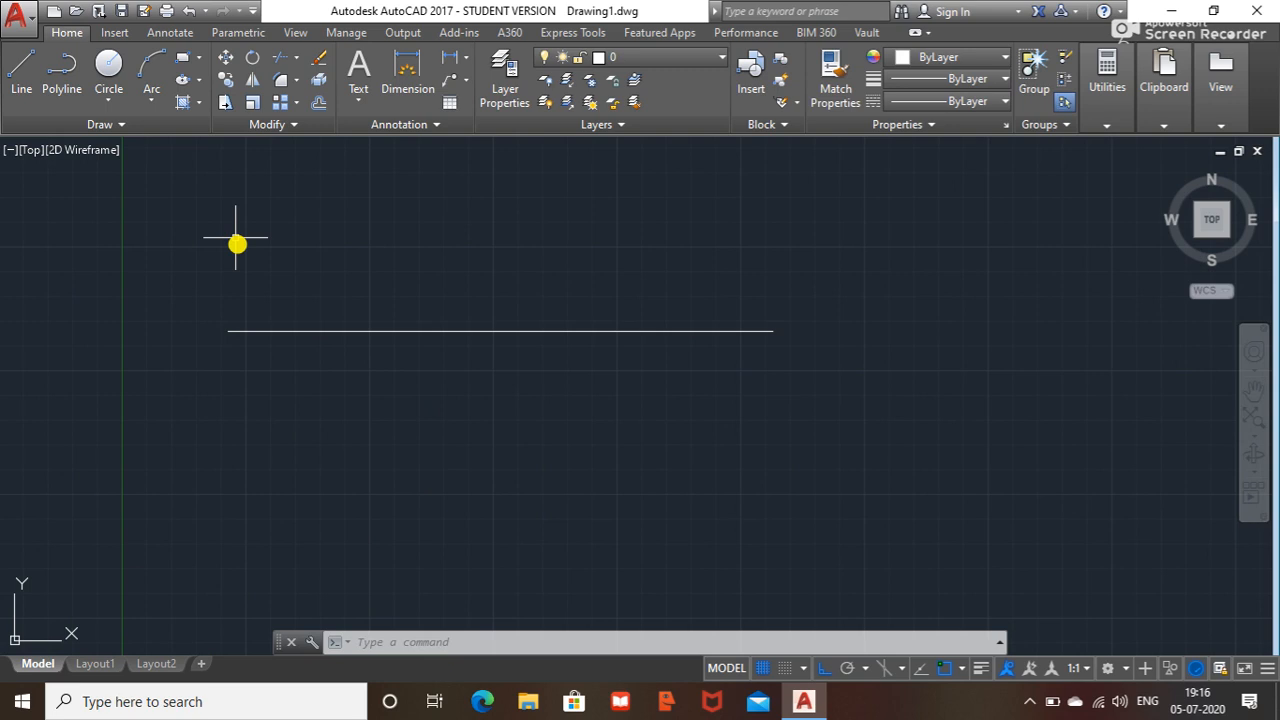
pyautogui.click(115, 125)
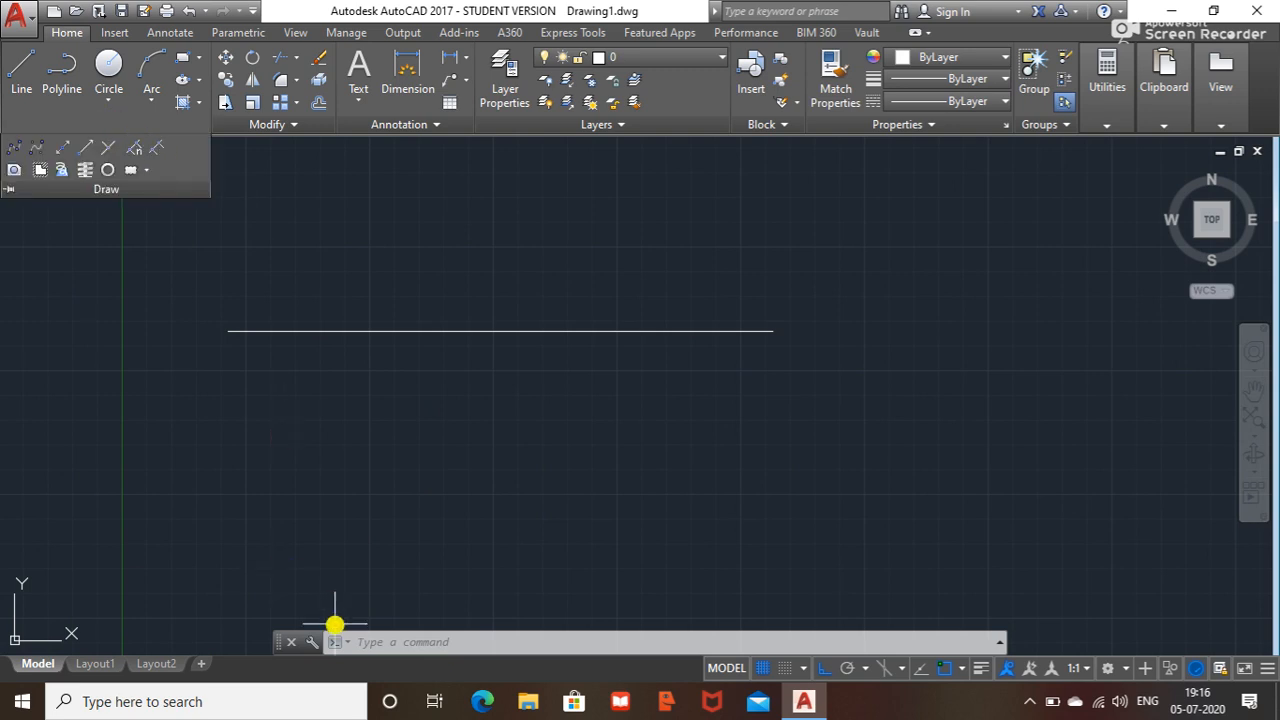
pyautogui.click(400, 642)
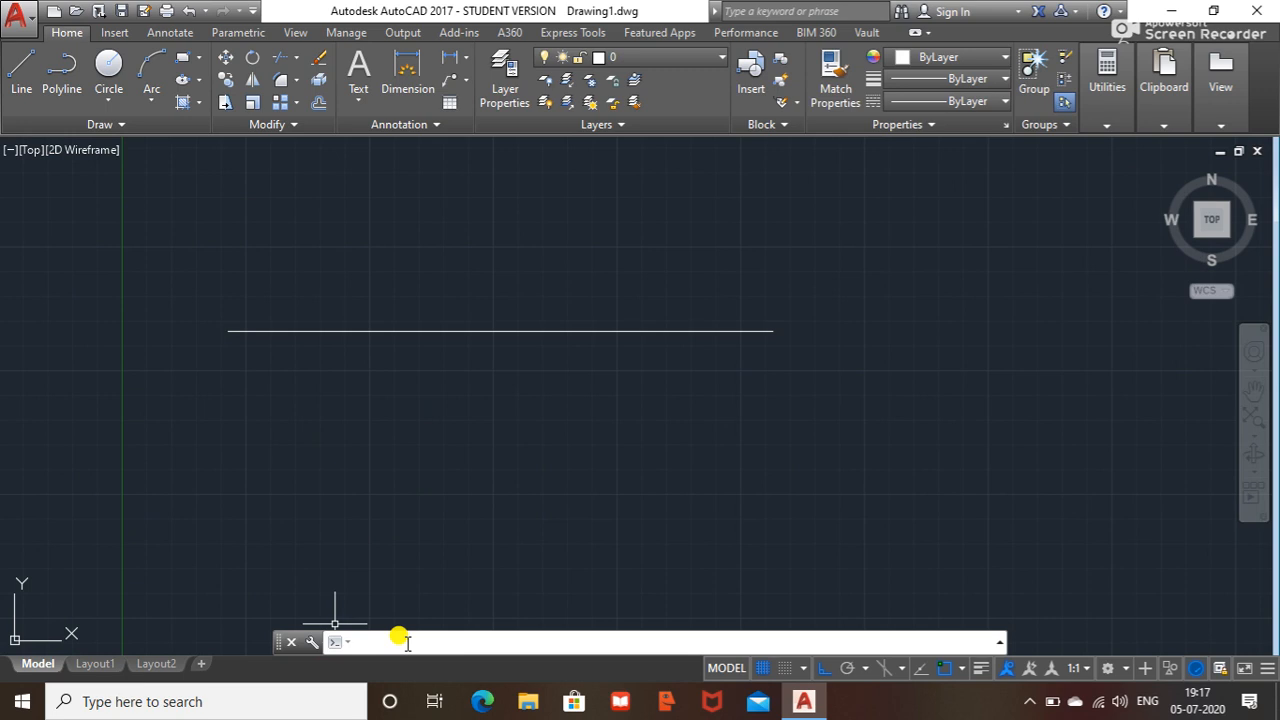
pyautogui.write('e')
pyautogui.press('BackSpace')
pyautogui.write('Me')
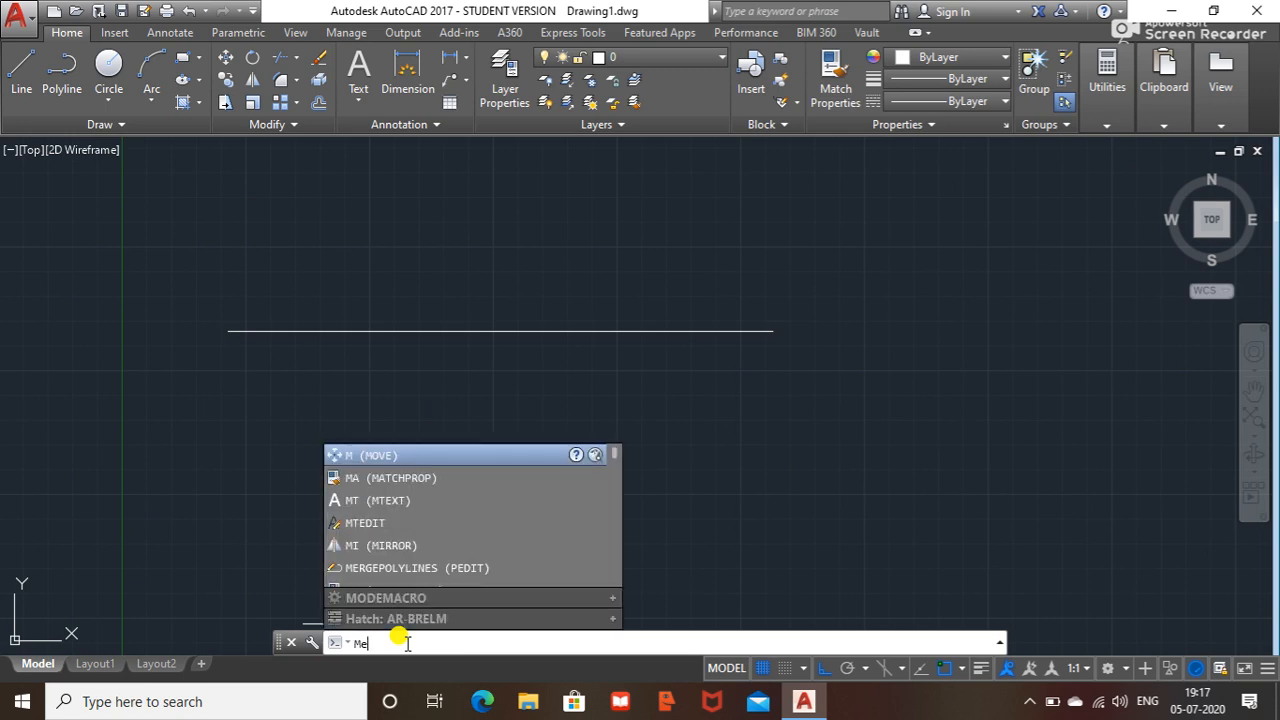
pyautogui.press('Return')
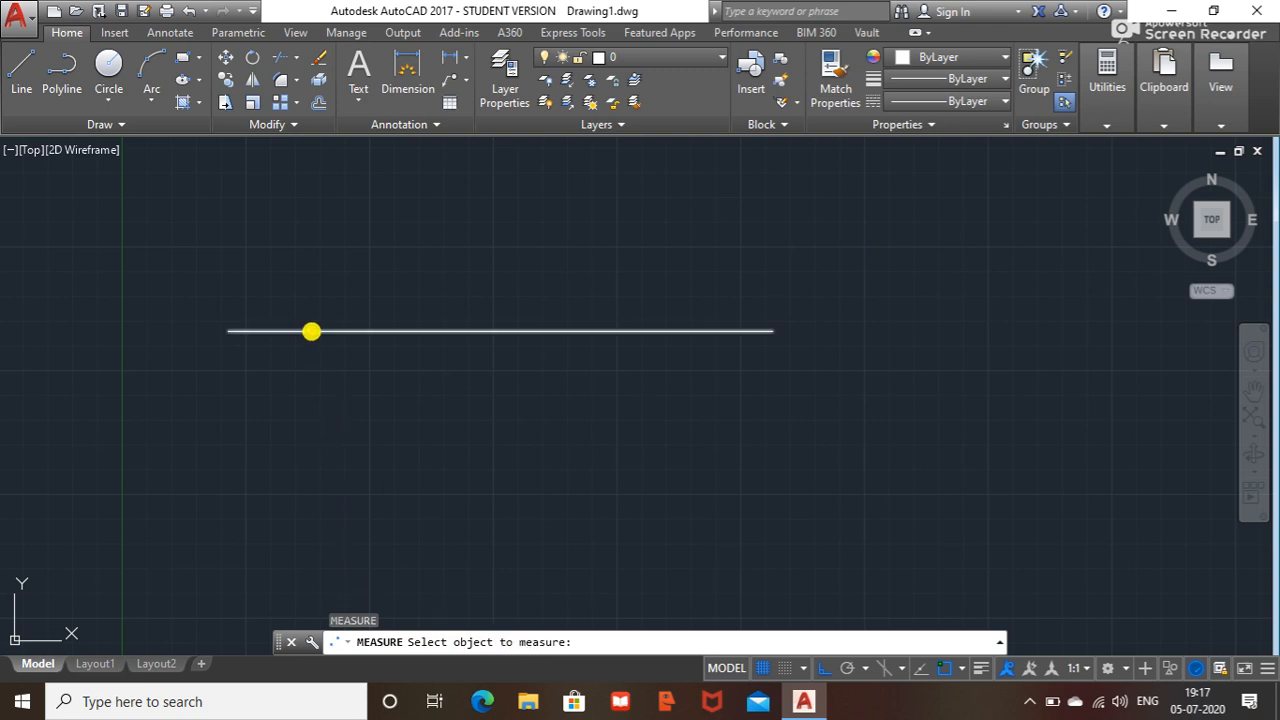
pyautogui.click(311, 331)
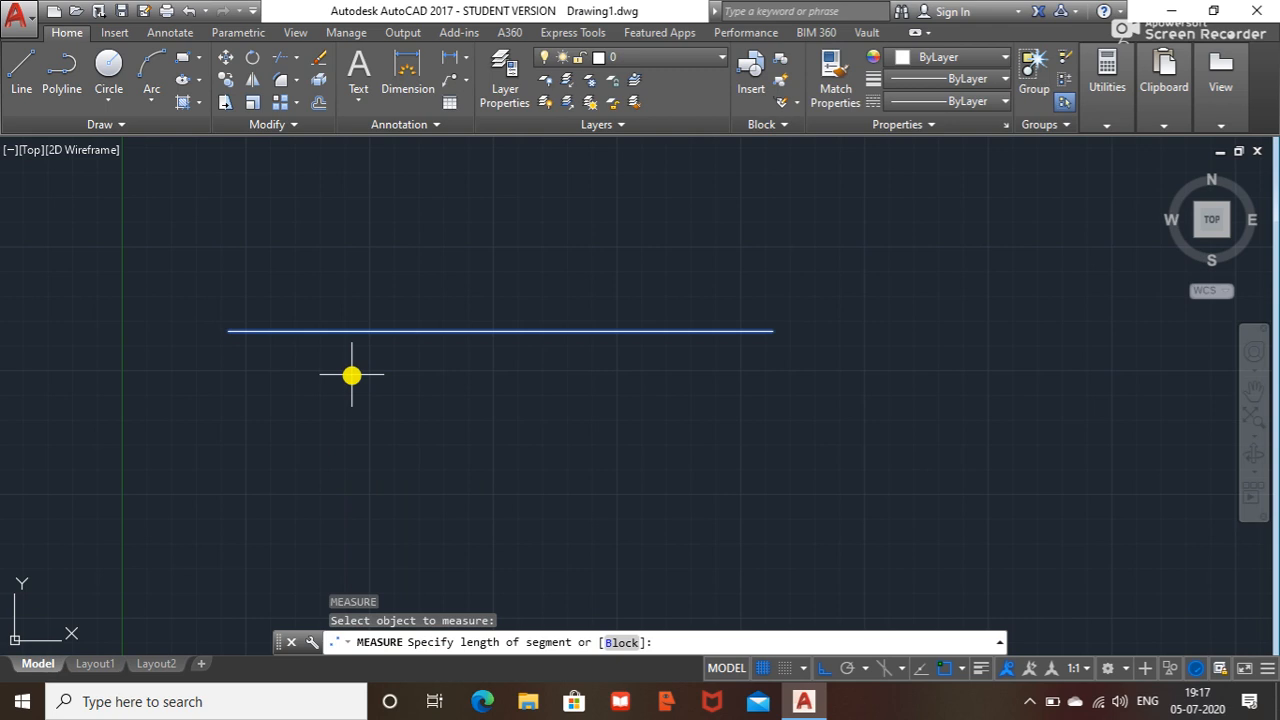
pyautogui.write('15.0')
pyautogui.press('Return')
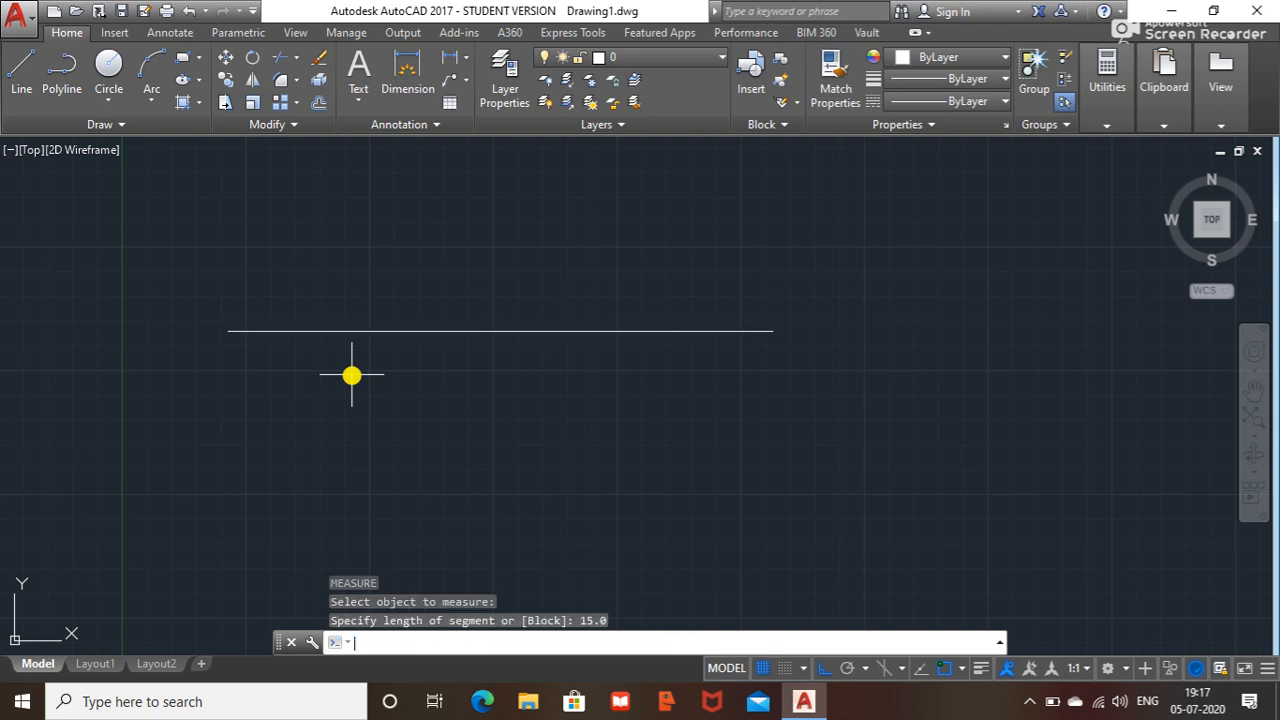
# Erase the horizontal line to expose the points lying on it, and undo the erase
pyautogui.click(310, 331)
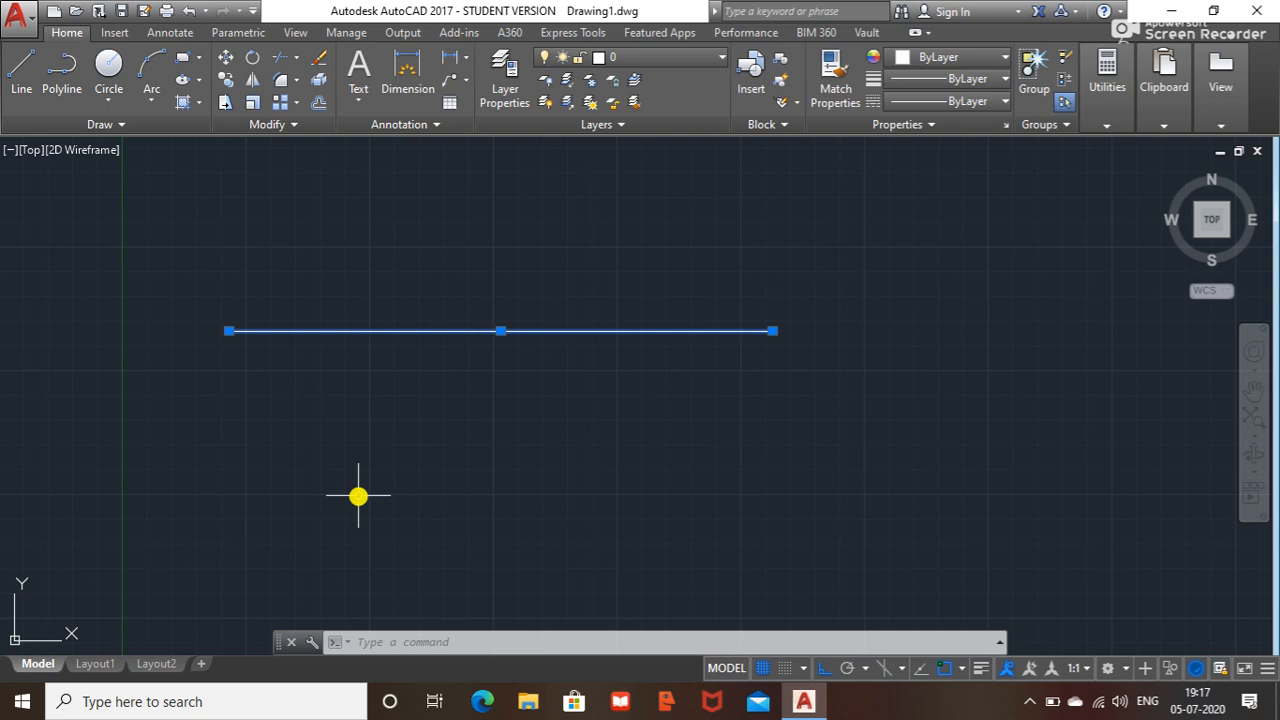
pyautogui.press('Escape')
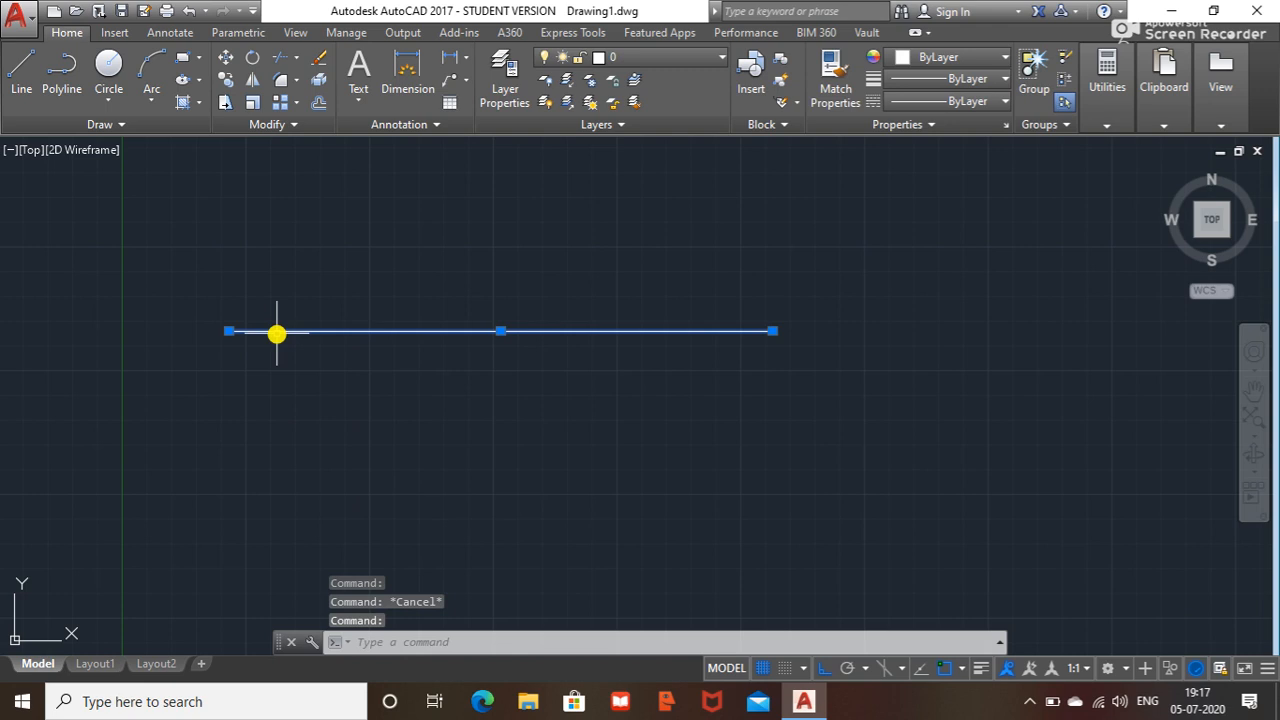
pyautogui.press('Delete')
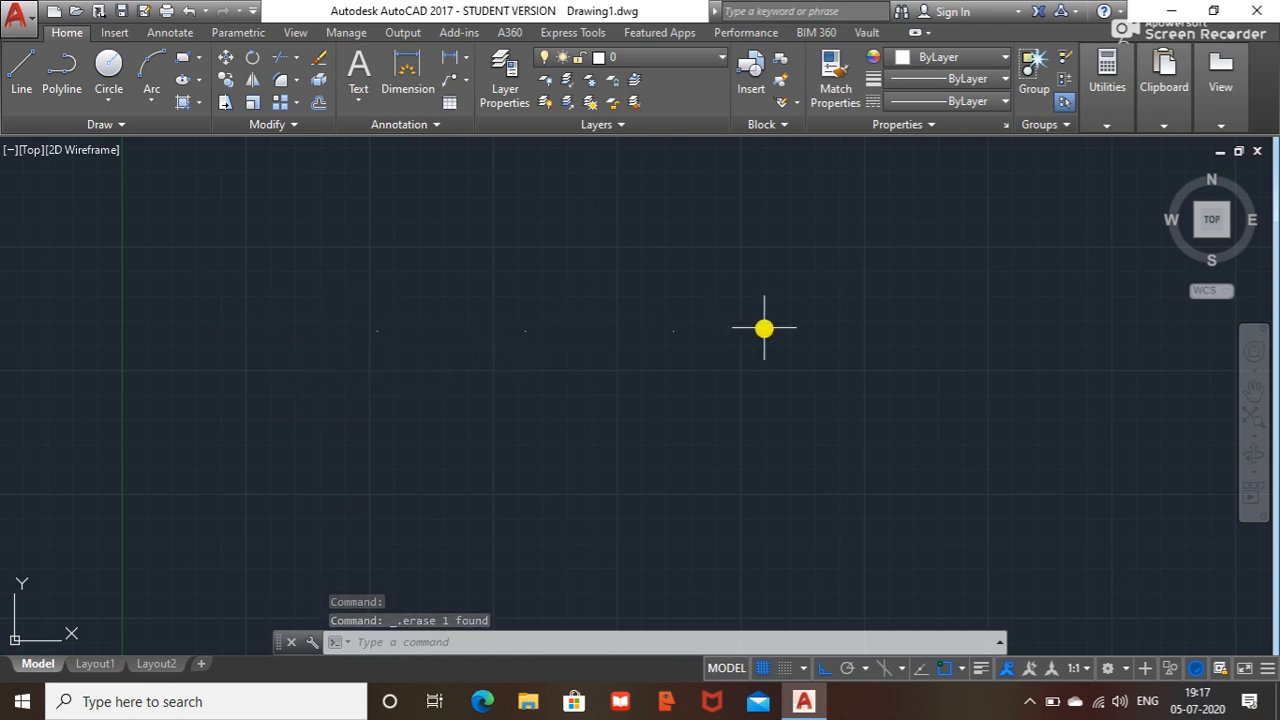
pyautogui.hotkey('ctrl', 'z')
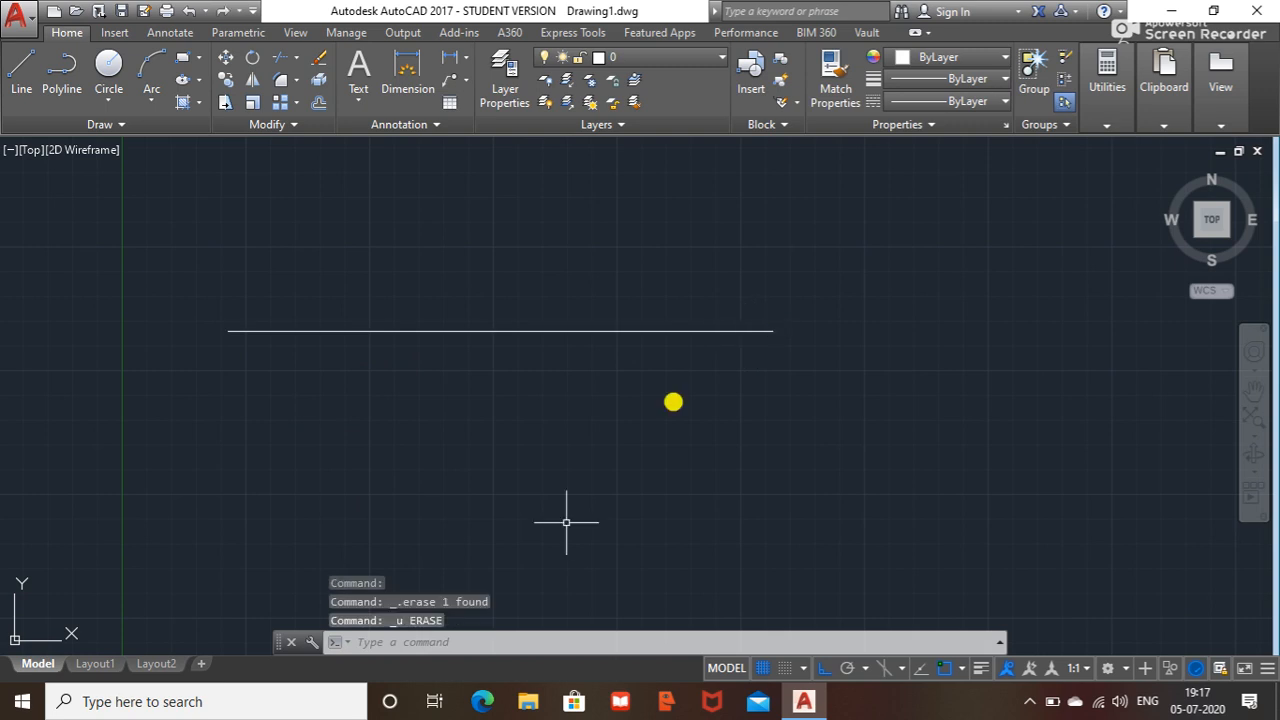
# Use PTYPE to set the point style to the X combined with a circle and a square
pyautogui.click(410, 641)
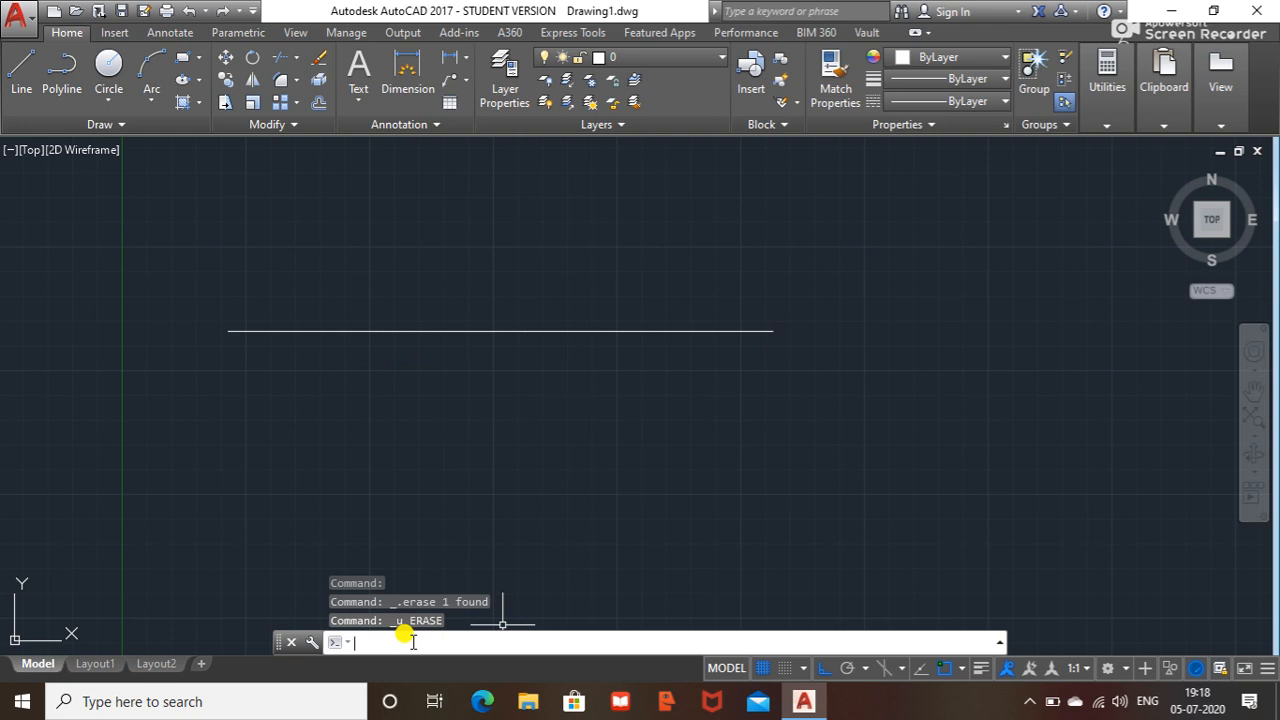
pyautogui.write('ptyp')
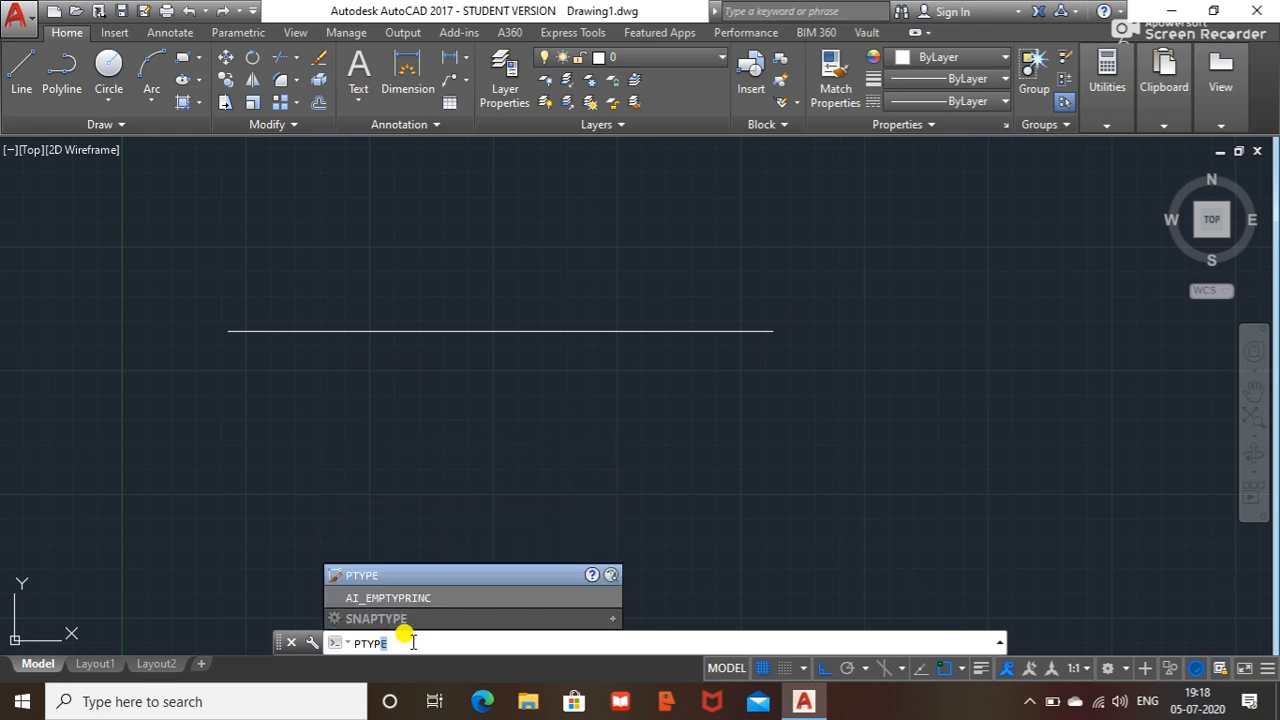
pyautogui.write('e')
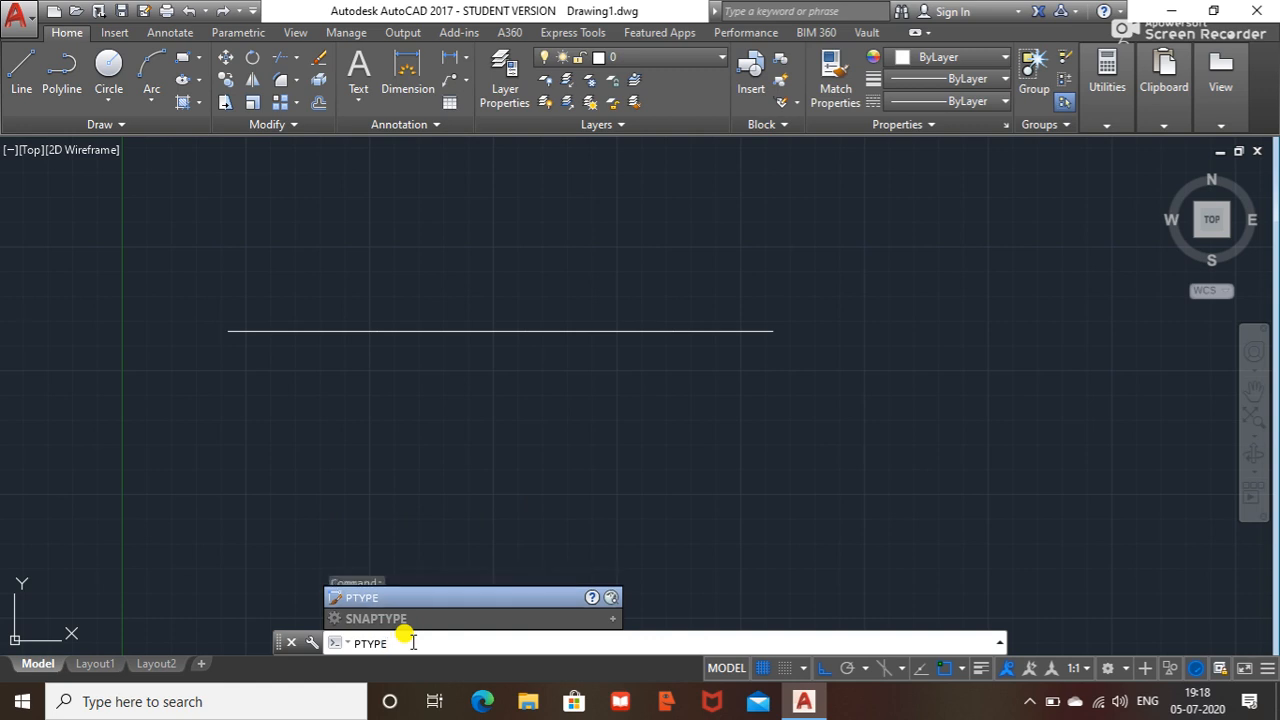
pyautogui.press('Return')
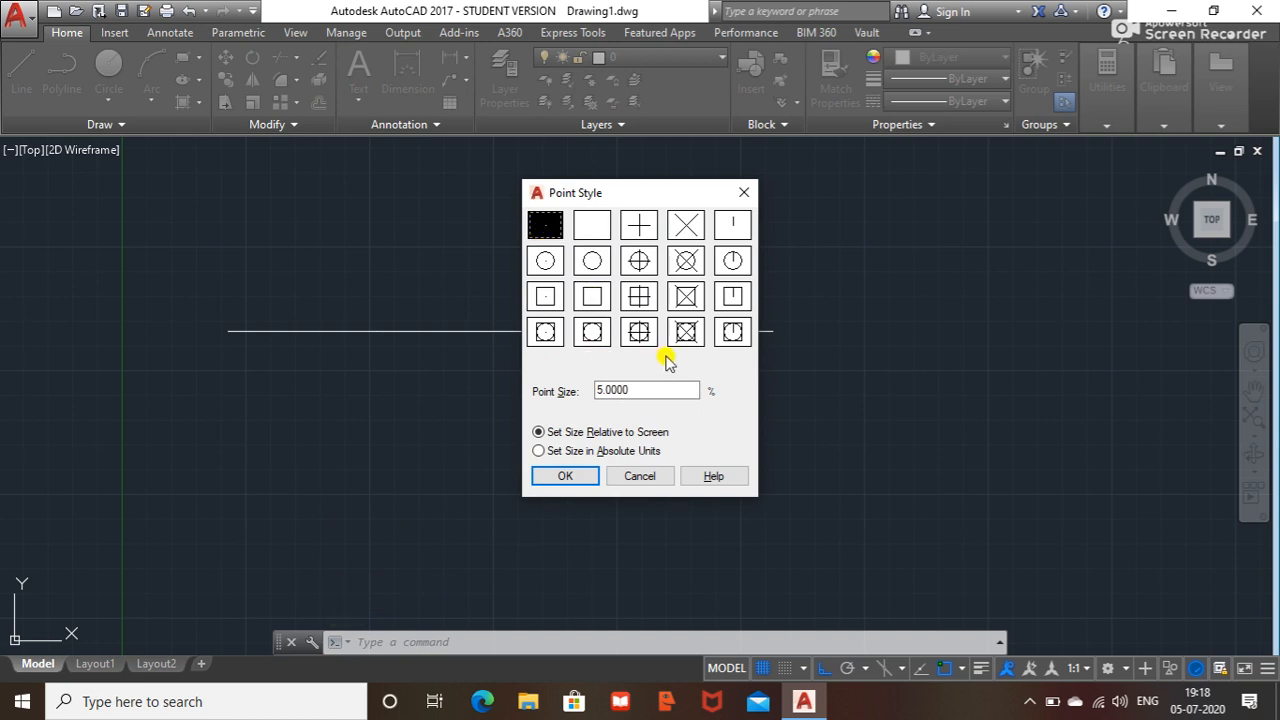
pyautogui.click(688, 335)
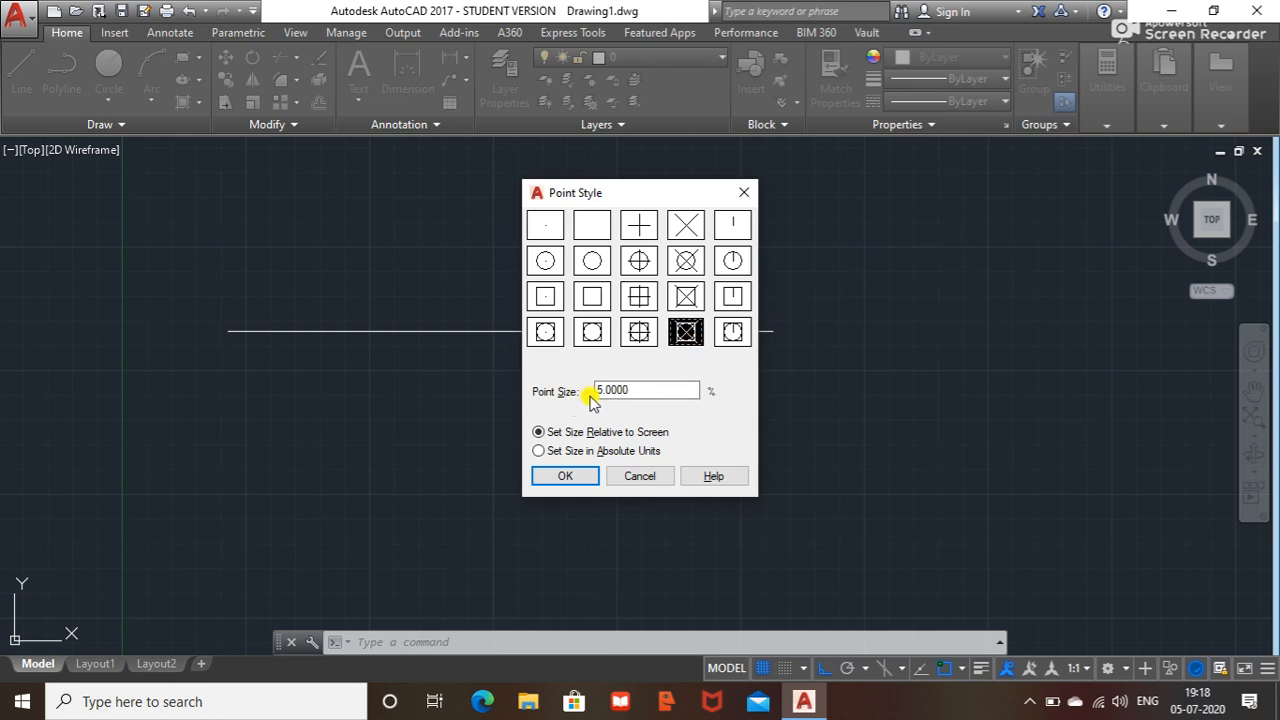
pyautogui.click(560, 475)
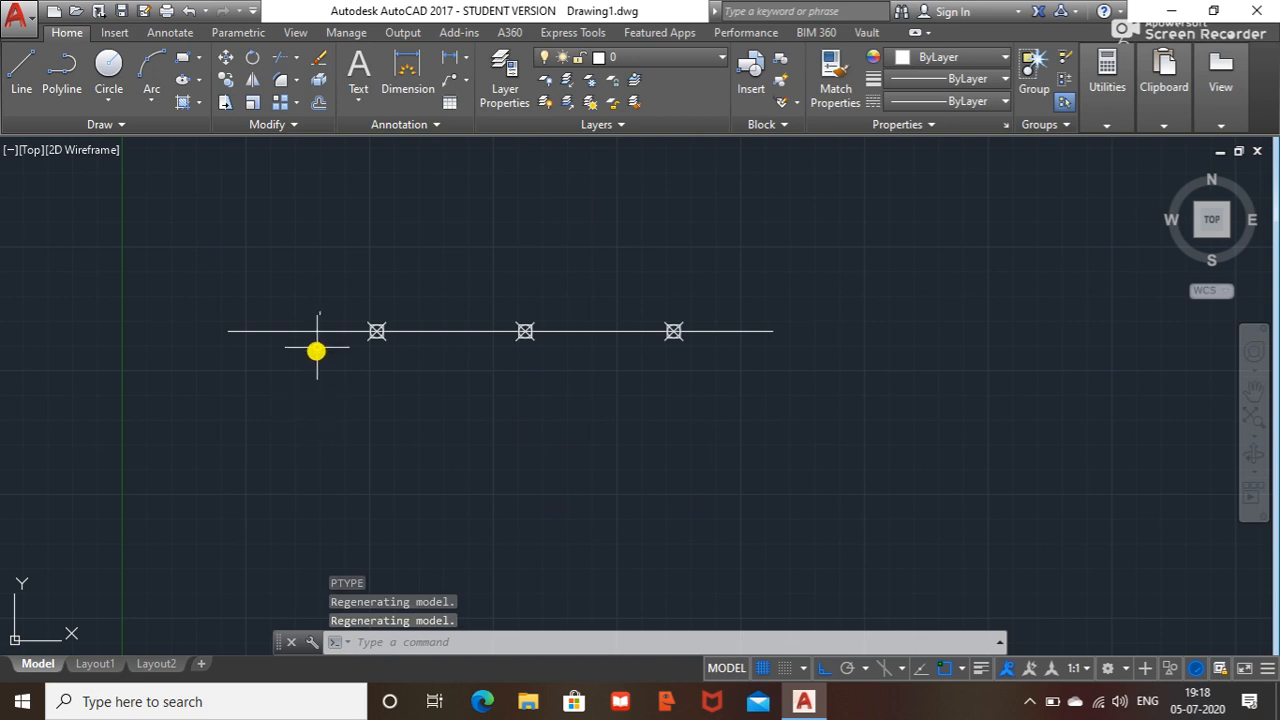
# Add a linear dimension above the line from its left end to the first point marker
pyautogui.click(465, 57)
pyautogui.click(500, 92)
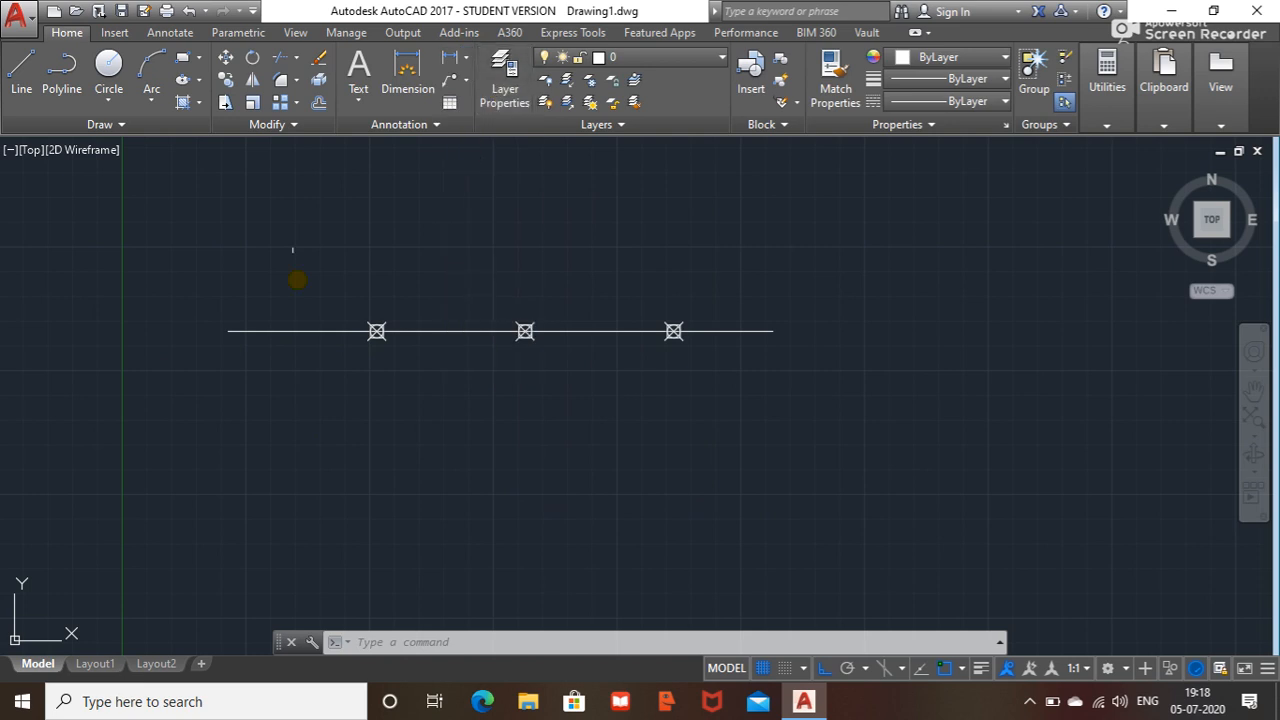
pyautogui.click(230, 330)
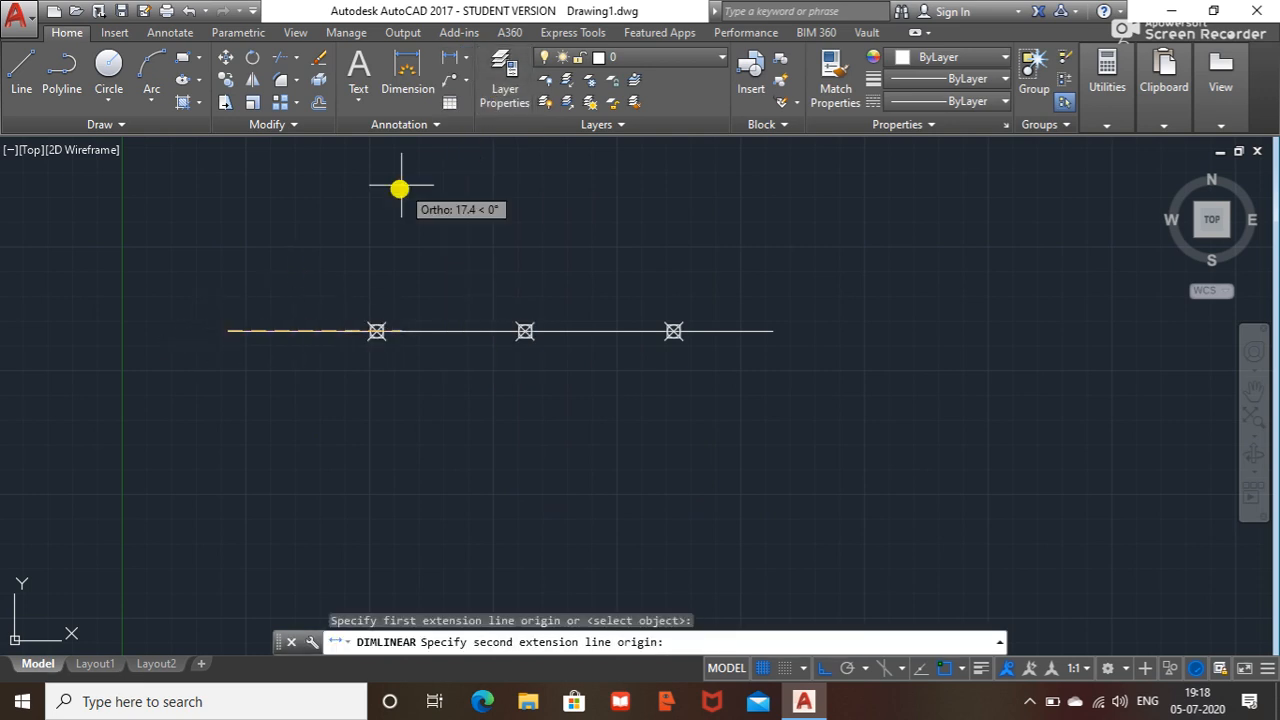
pyautogui.click(378, 328)
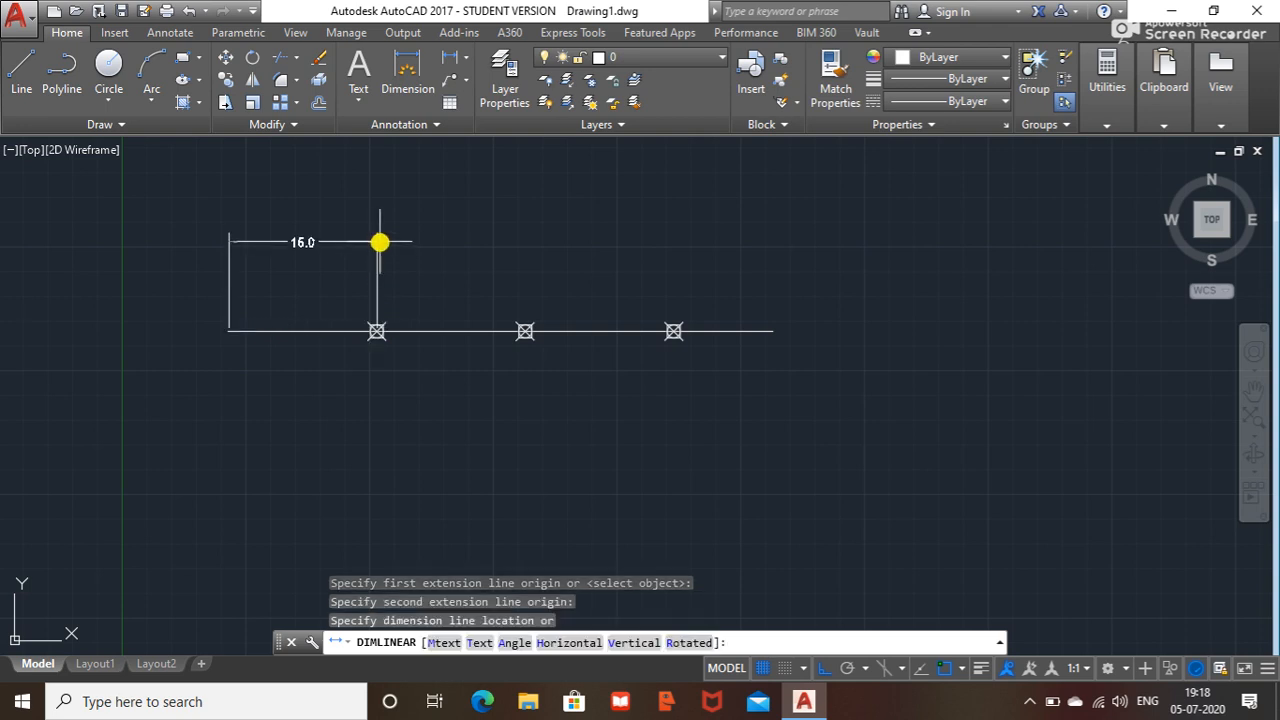
pyautogui.click(376, 240)
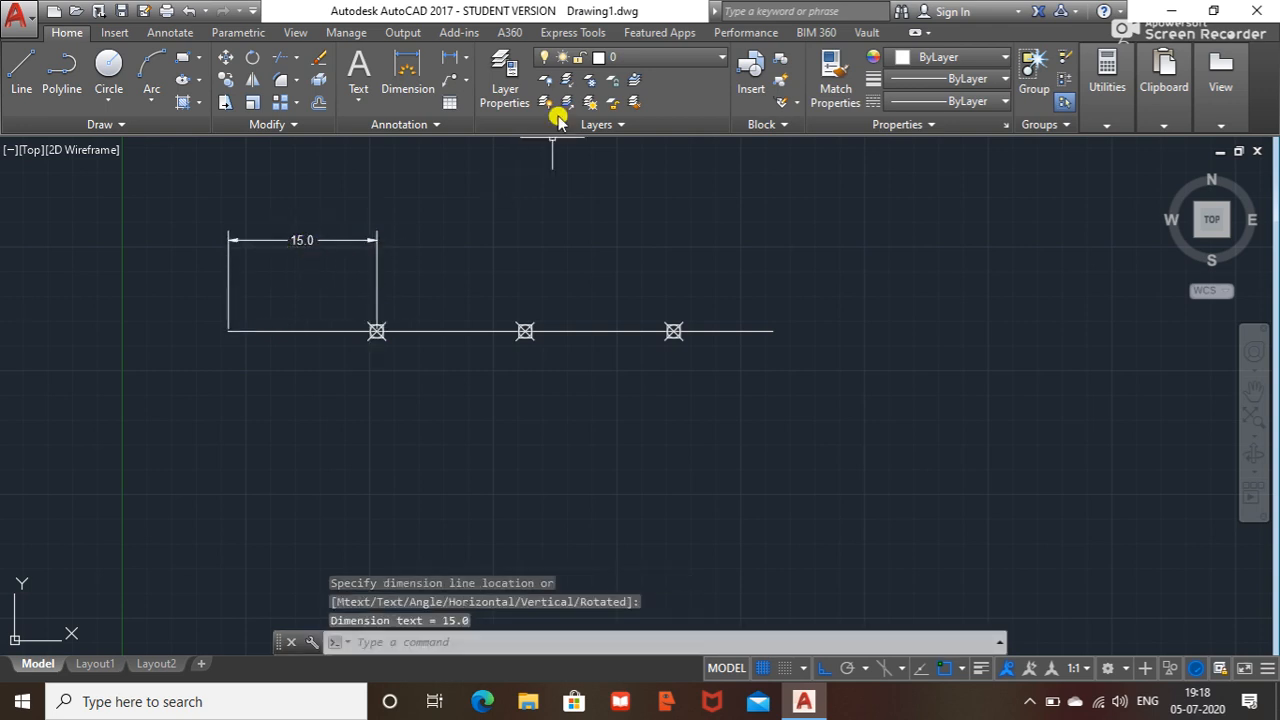
# Add a linear dimension above the line from the last point marker to its right end
pyautogui.click(466, 57)
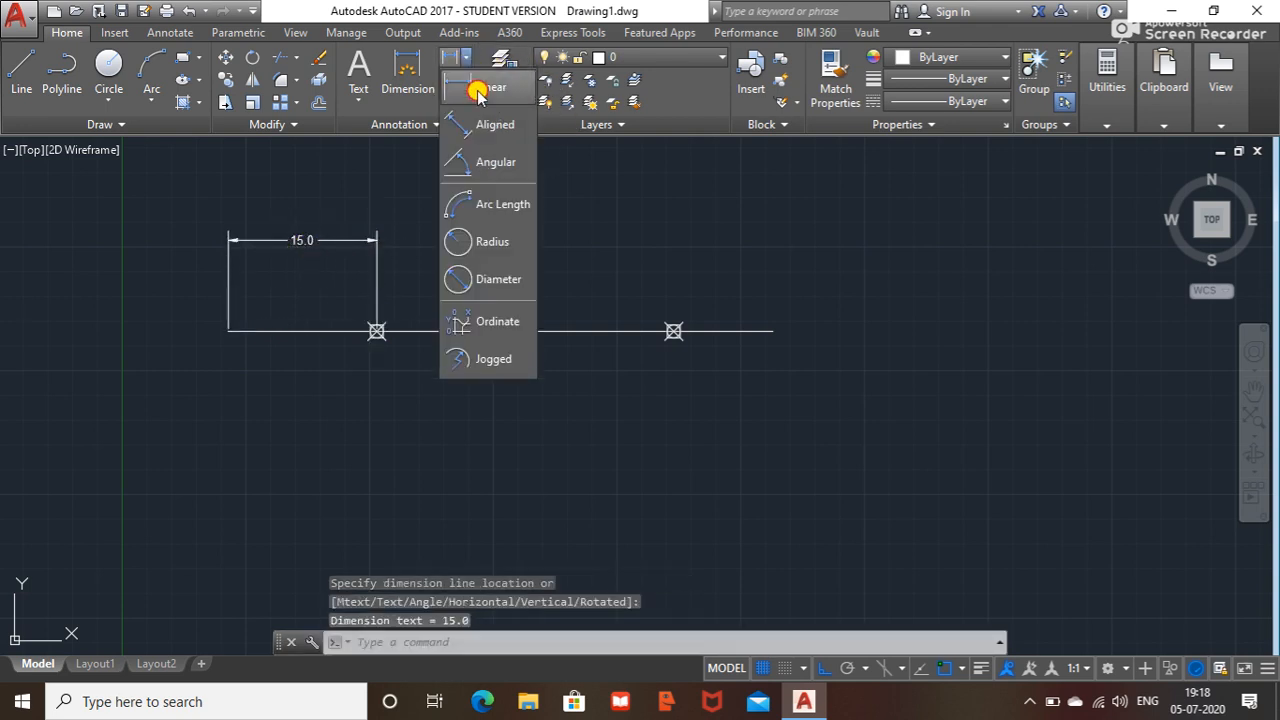
pyautogui.click(474, 86)
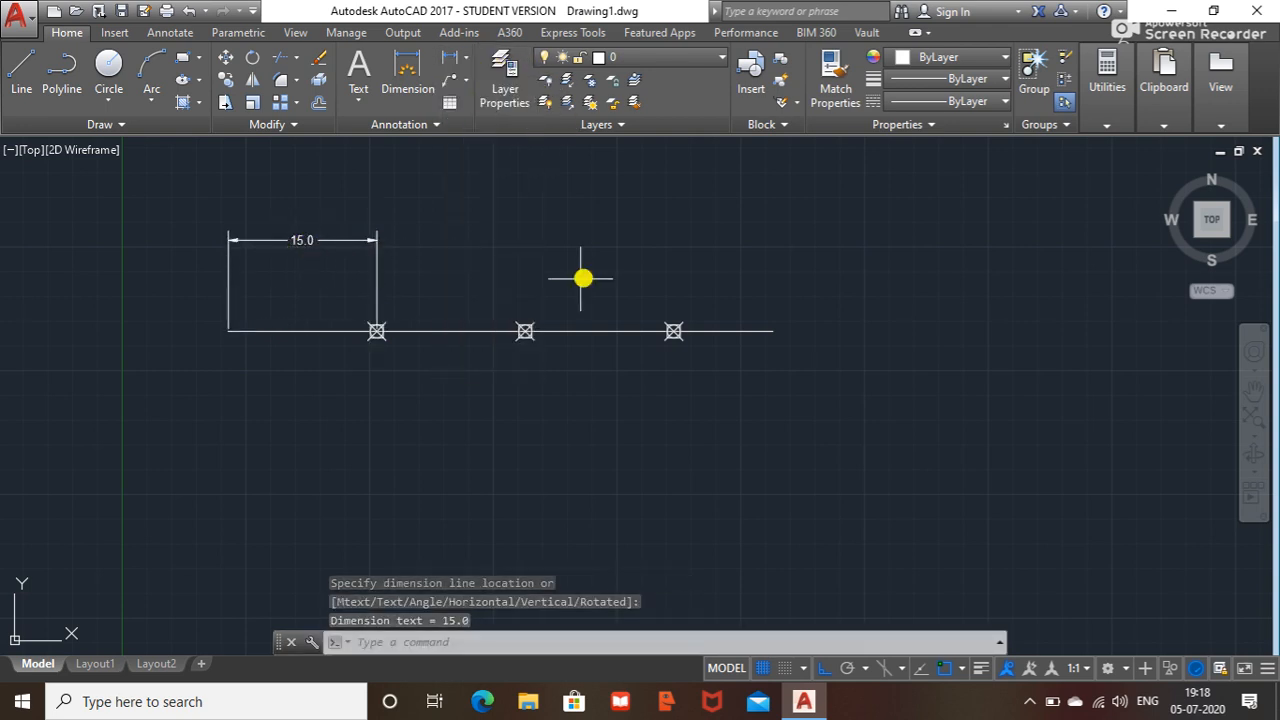
pyautogui.click(673, 331)
pyautogui.click(773, 331)
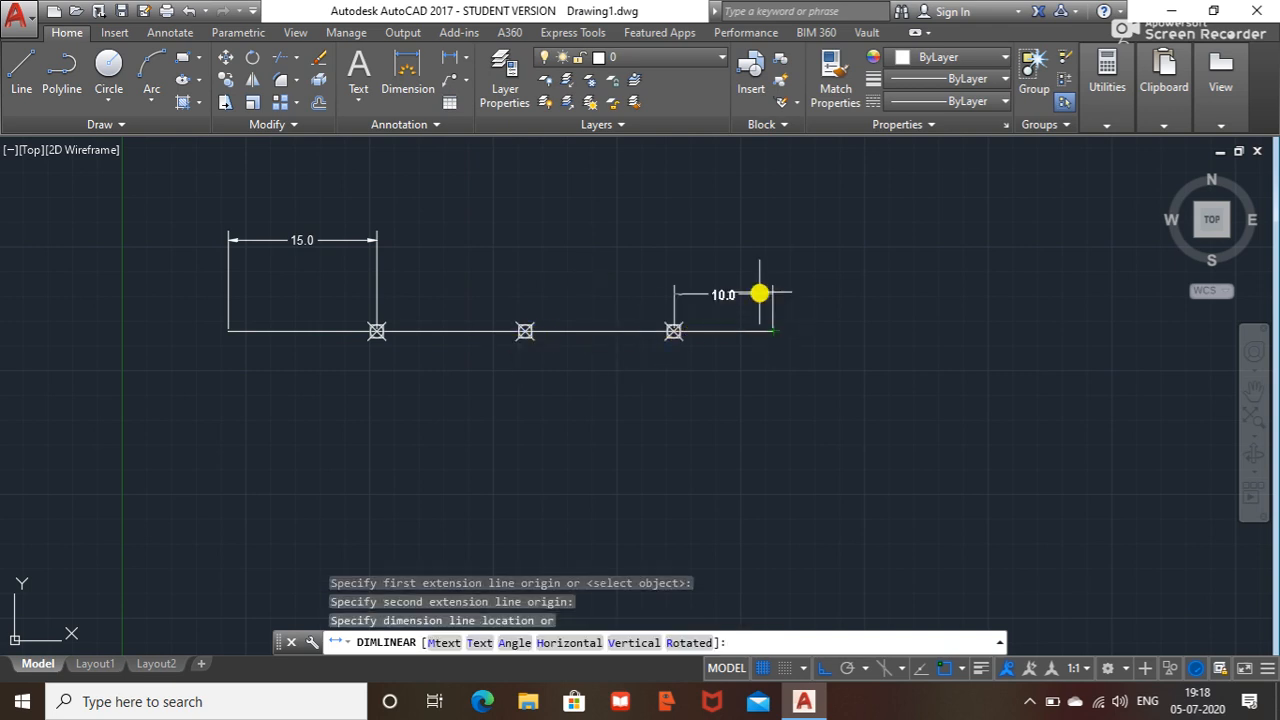
pyautogui.click(751, 260)
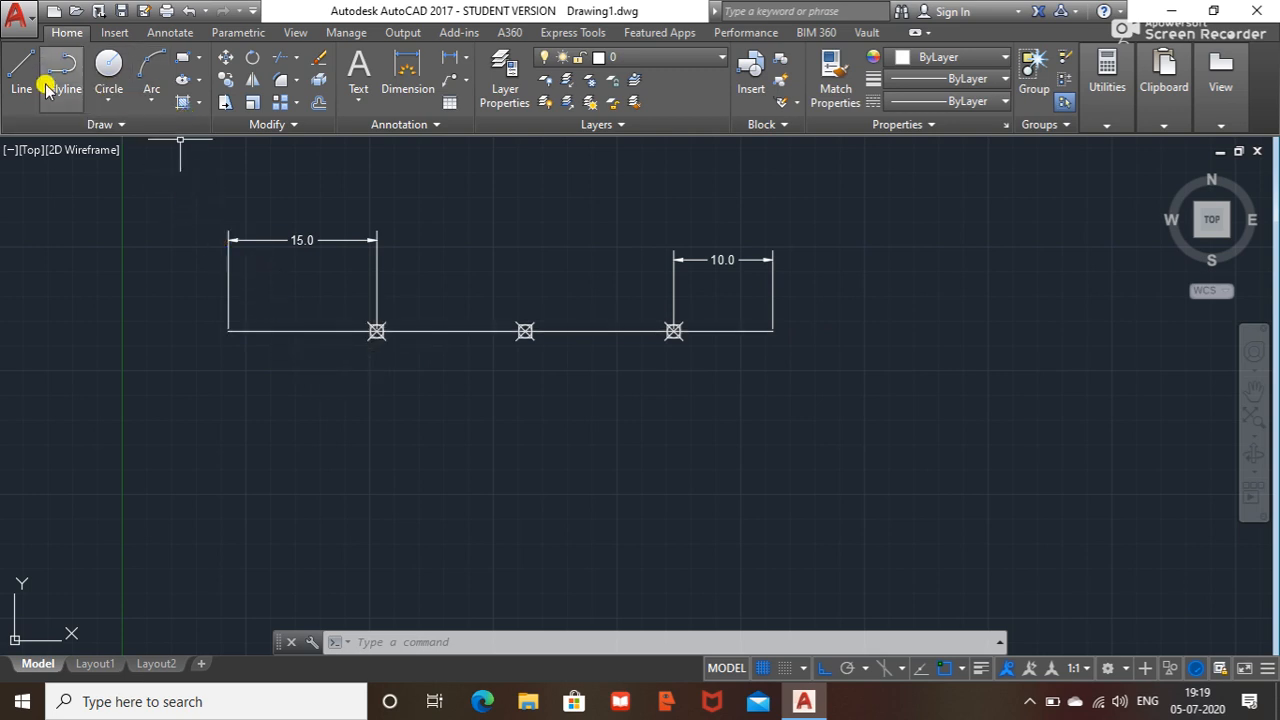
pyautogui.write('l')
pyautogui.press('Return')
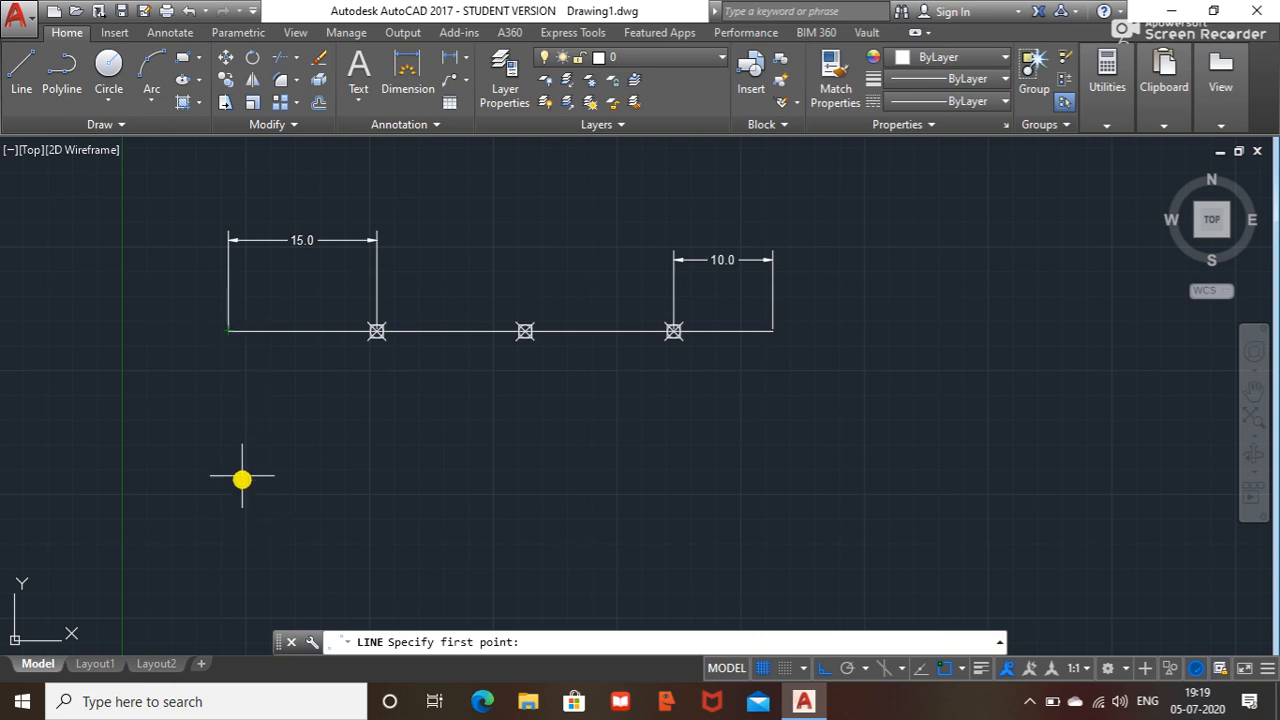
pyautogui.press('Escape')
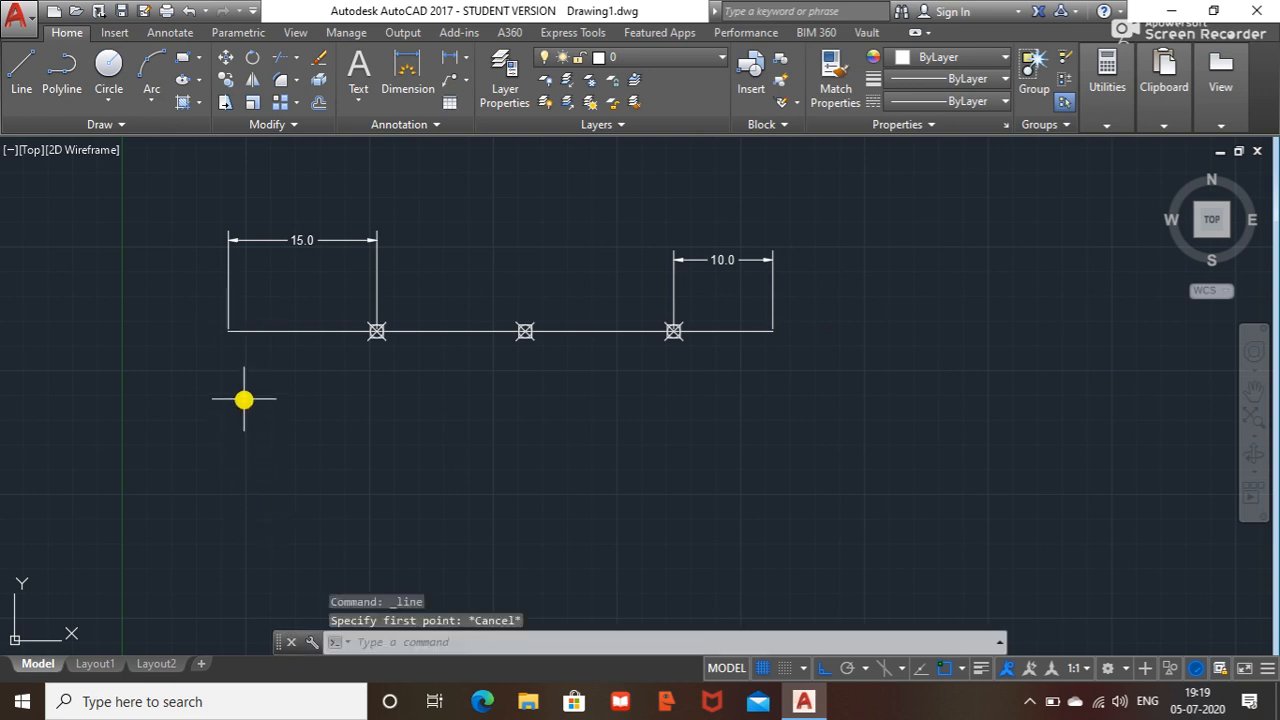
# Copy the horizontal line straight down, using its left endpoint as the base point
pyautogui.click(229, 84)
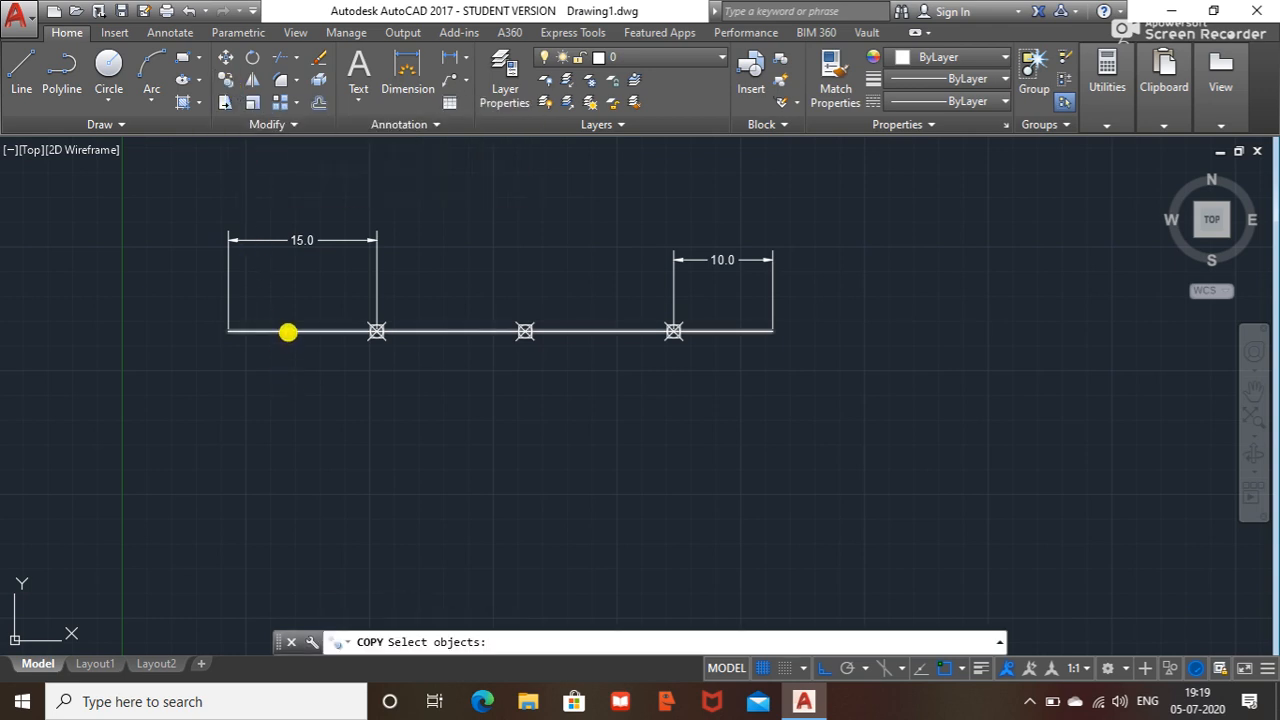
pyautogui.click(289, 331)
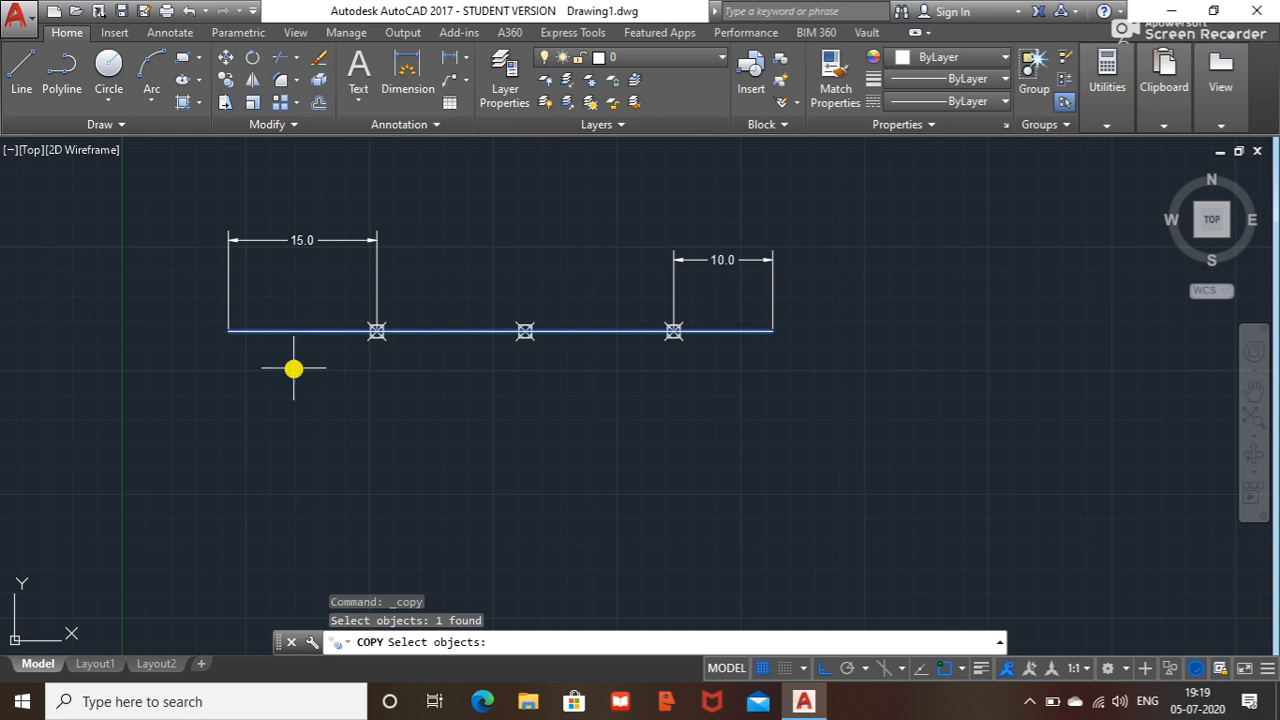
pyautogui.press('Return')
pyautogui.click(229, 331)
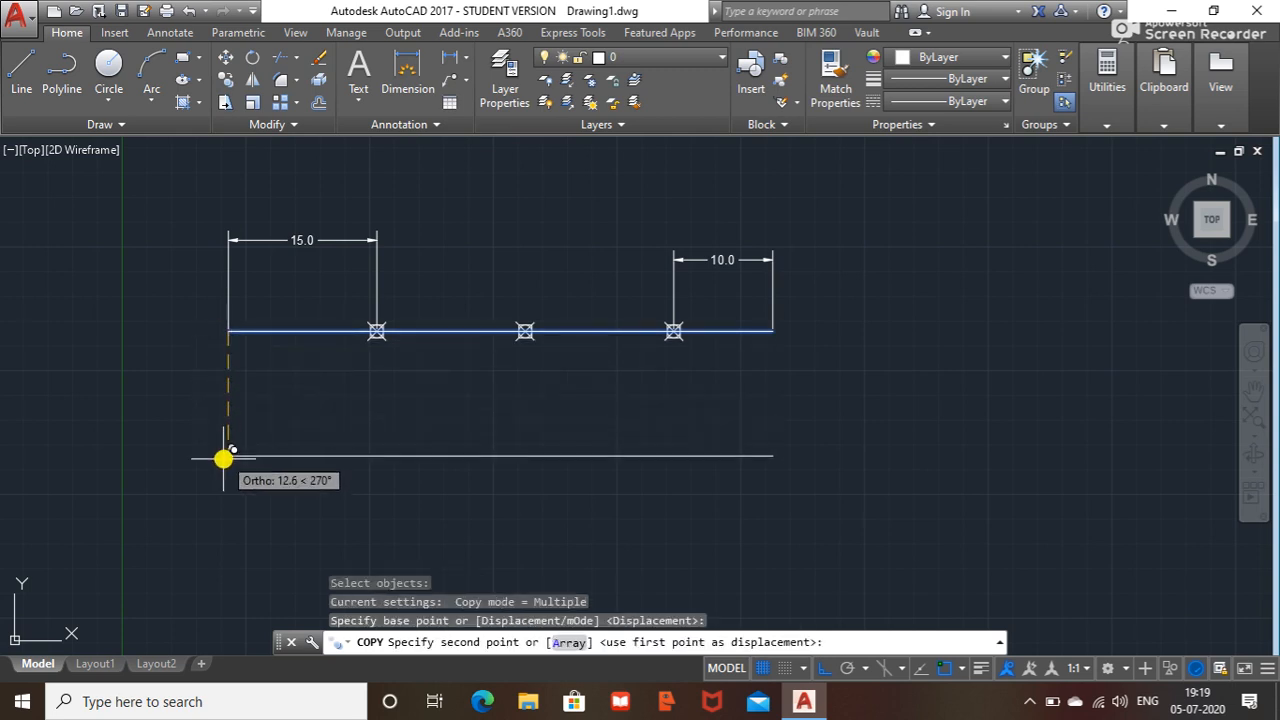
pyautogui.click(234, 509)
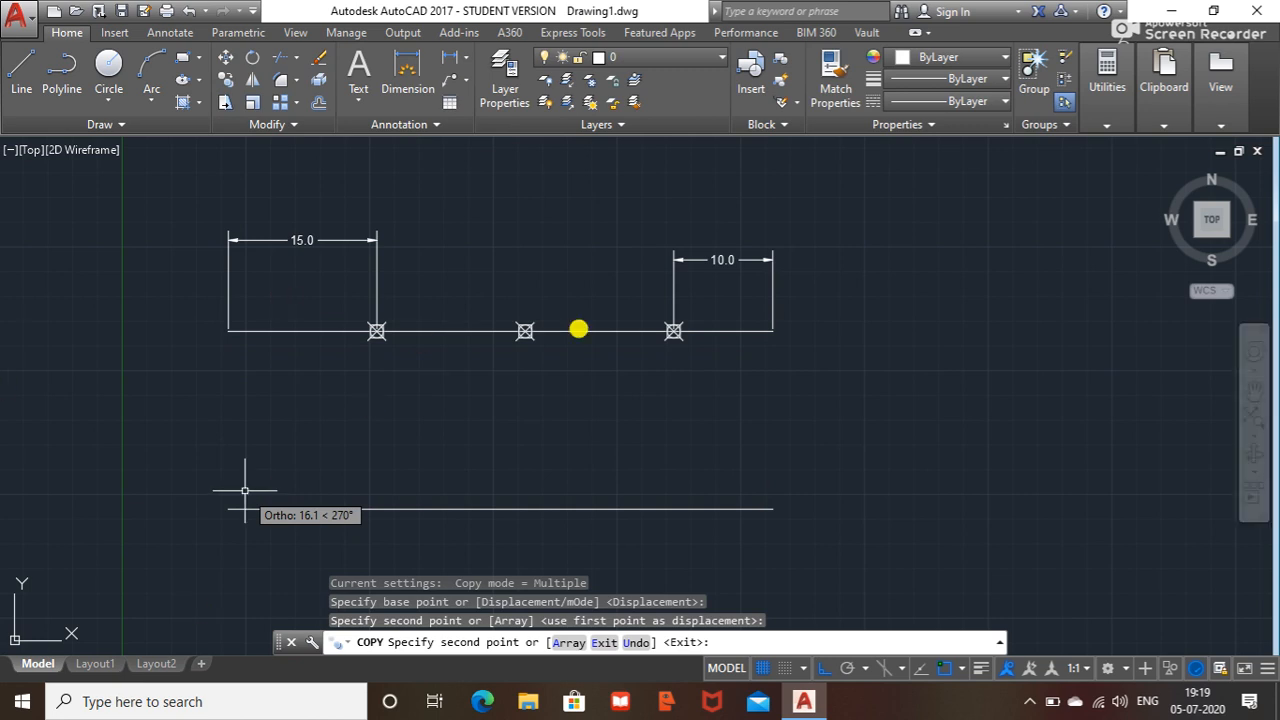
pyautogui.press('Escape')
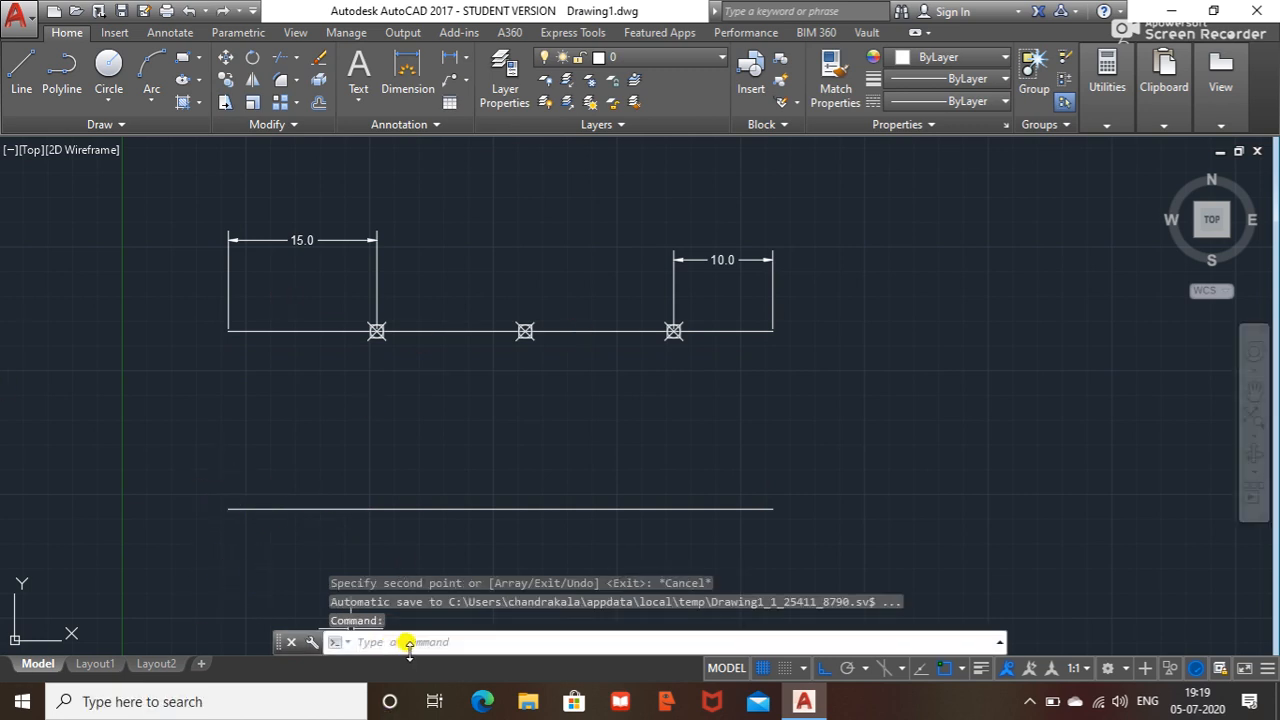
# Use DIVIDE to split the copied lower line into 4 equal segments
pyautogui.click(125, 126)
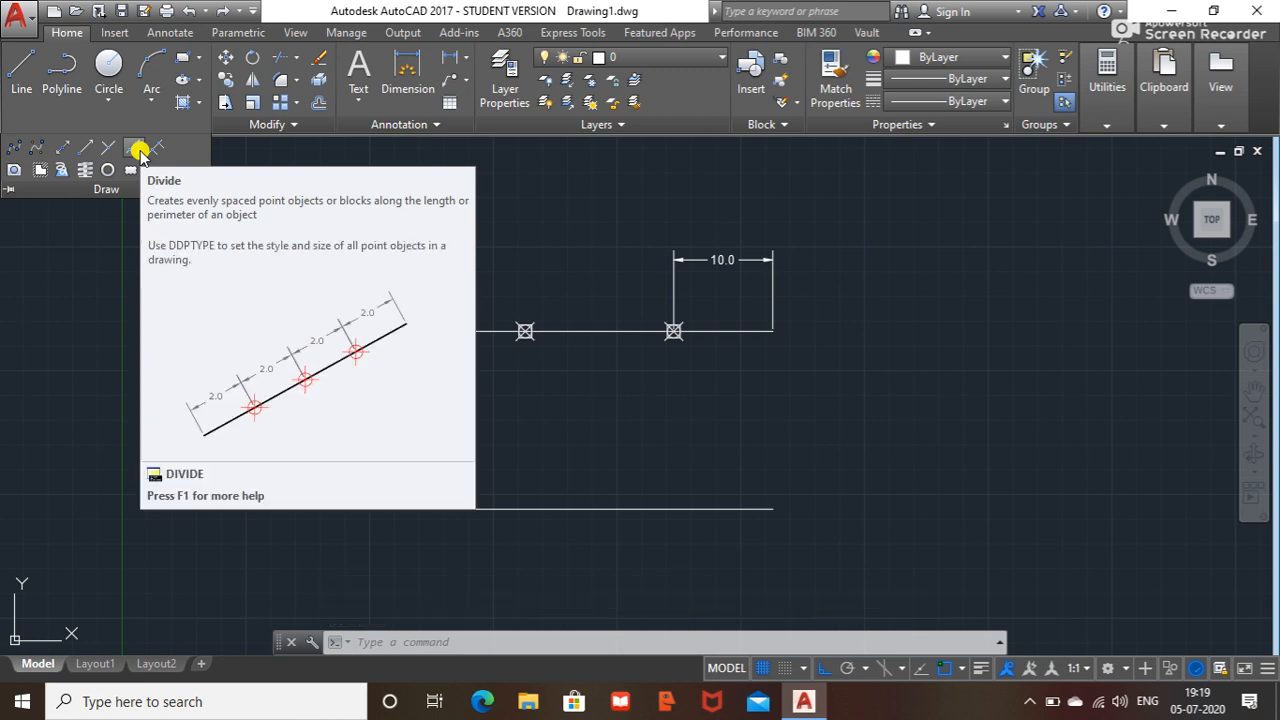
pyautogui.click(378, 639)
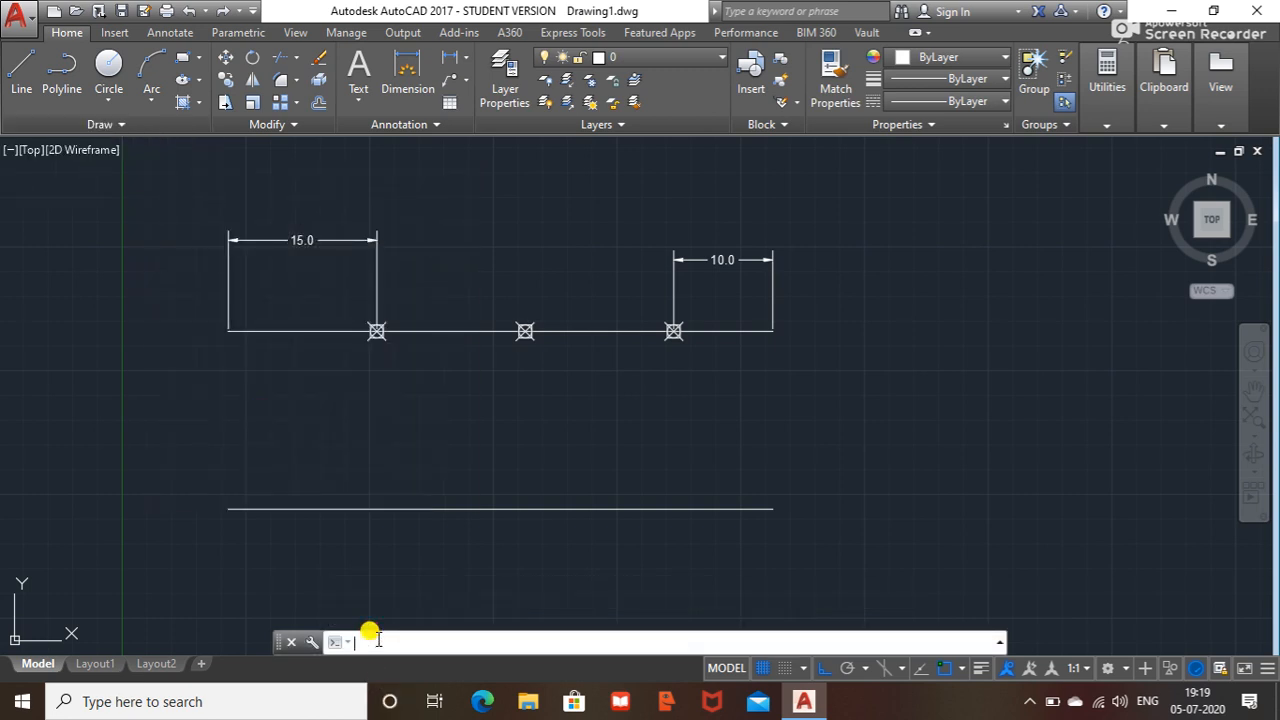
pyautogui.write('di')
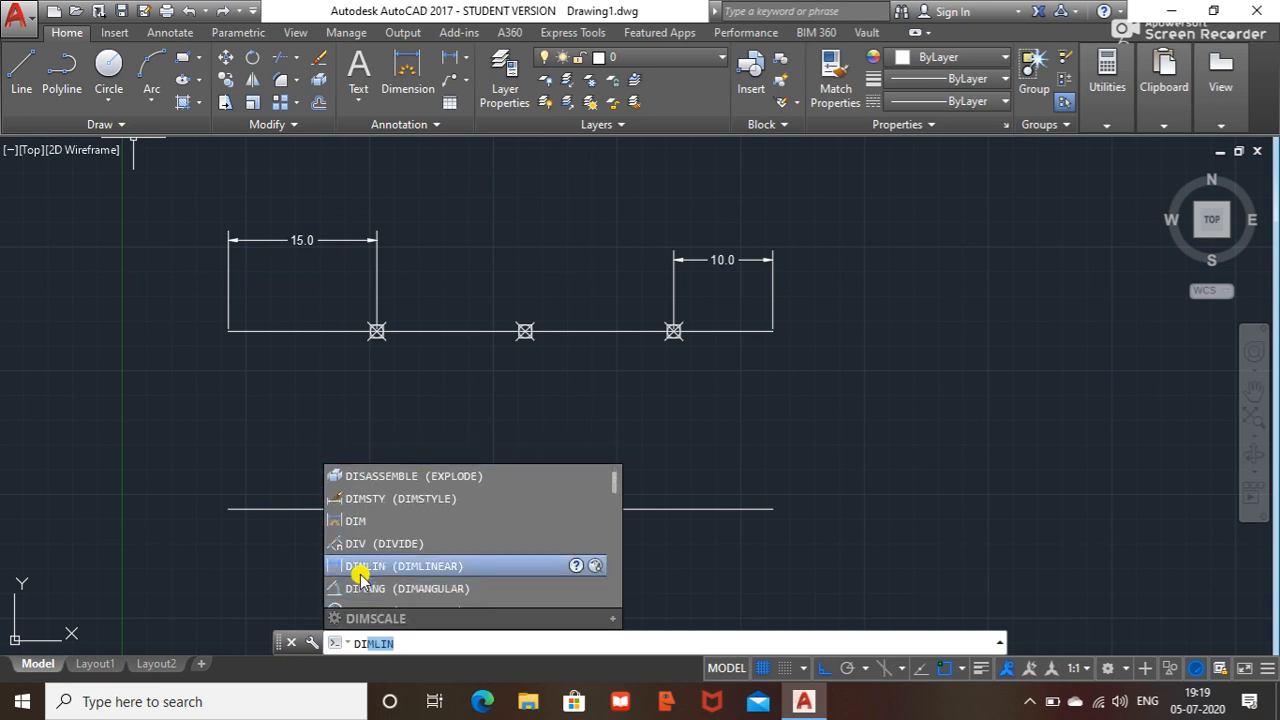
pyautogui.click(363, 544)
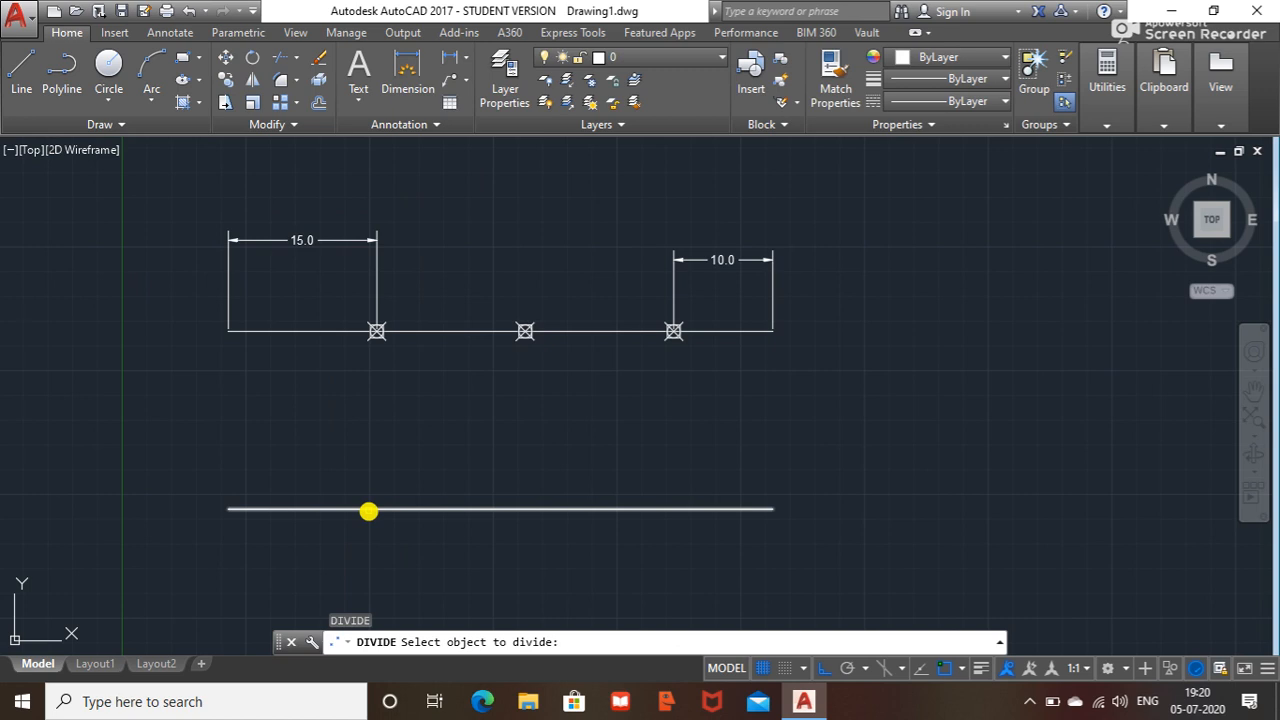
pyautogui.click(369, 510)
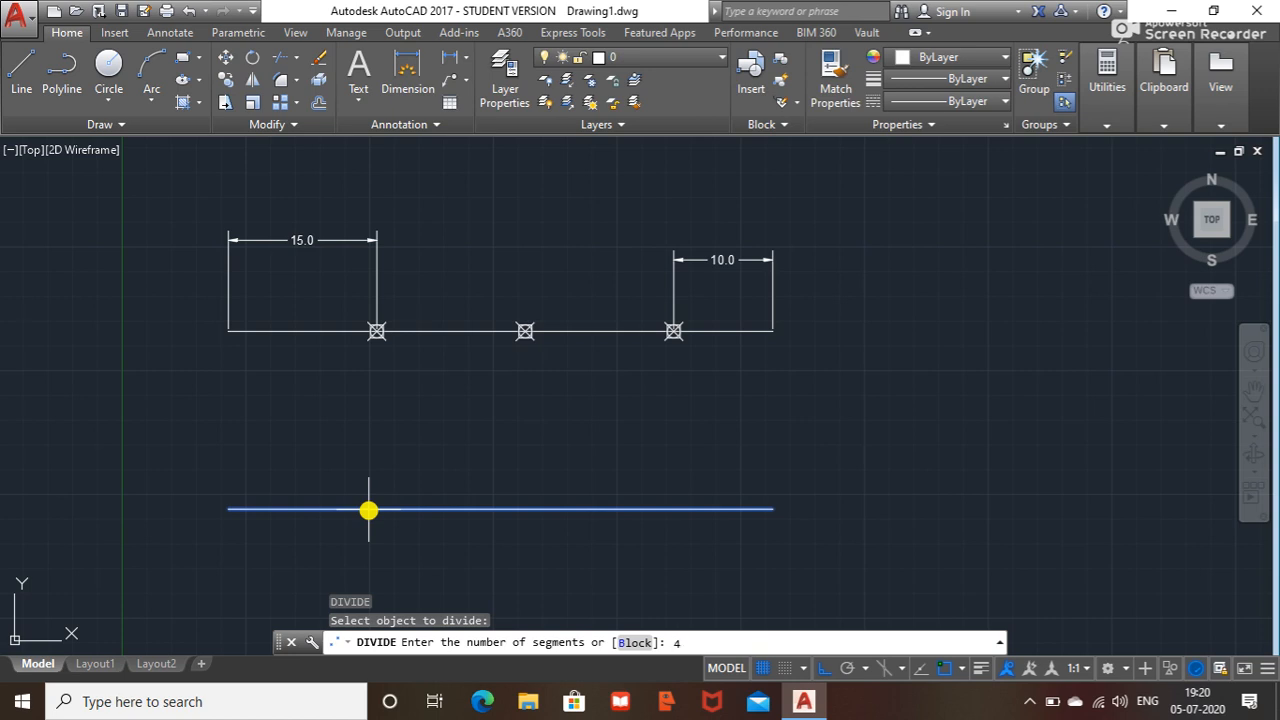
pyautogui.press('Return')
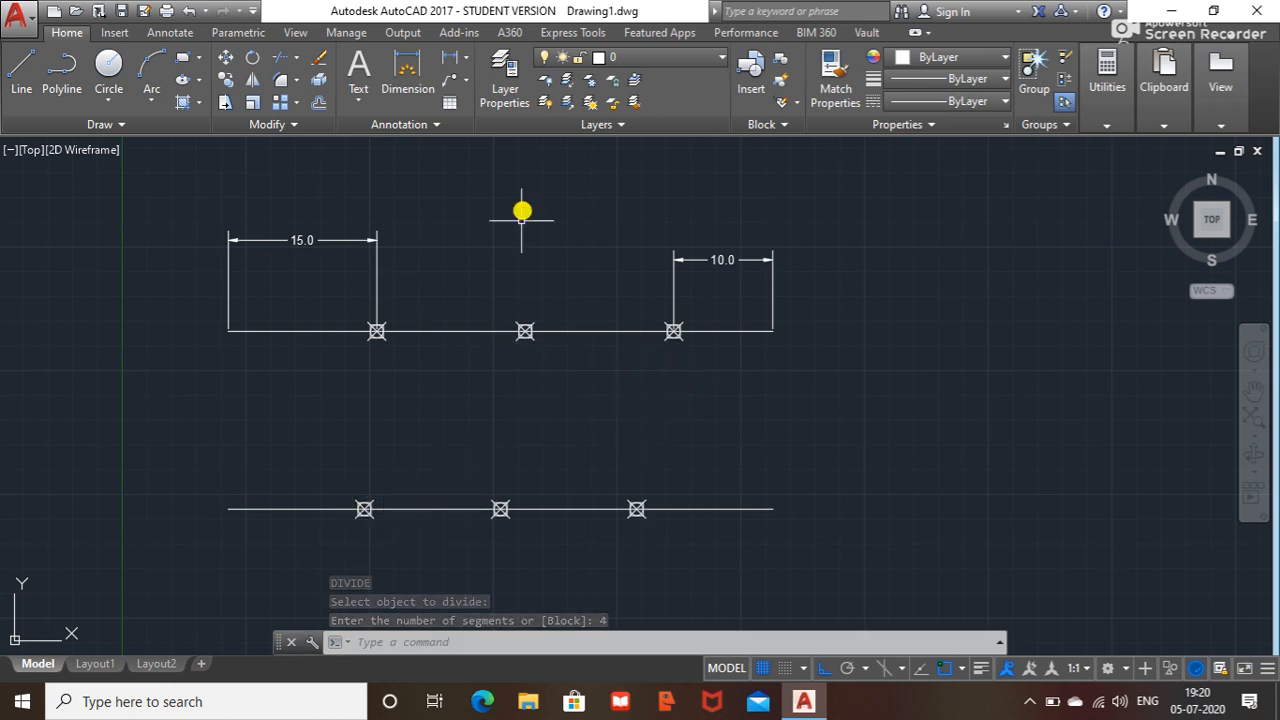
# Add a linear dimension above the lower line from its left end to its first point marker
pyautogui.click(464, 57)
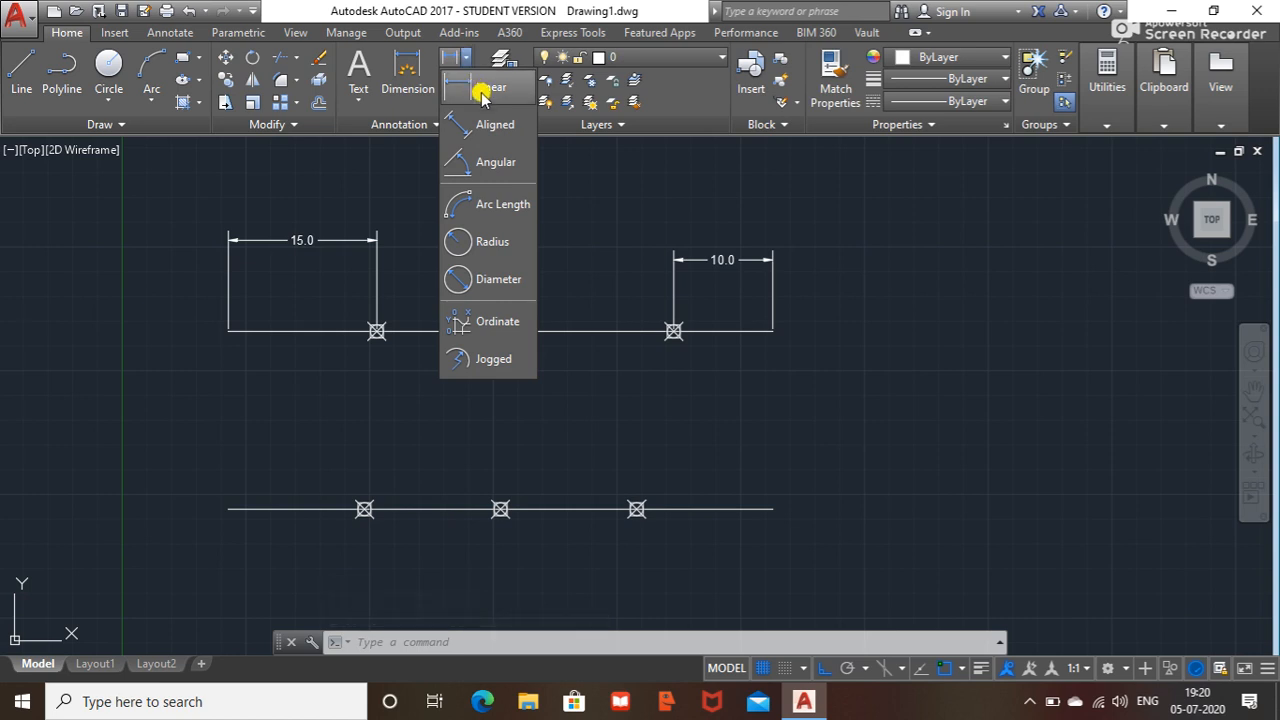
pyautogui.click(482, 92)
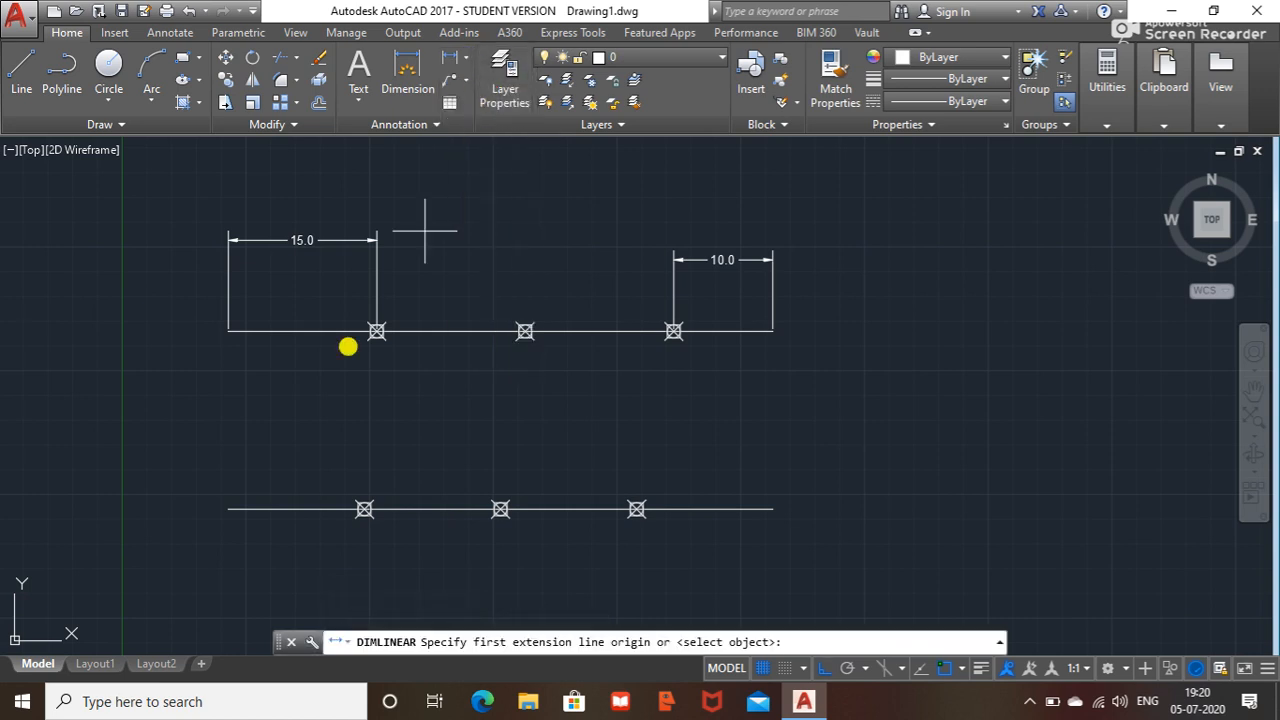
pyautogui.click(228, 510)
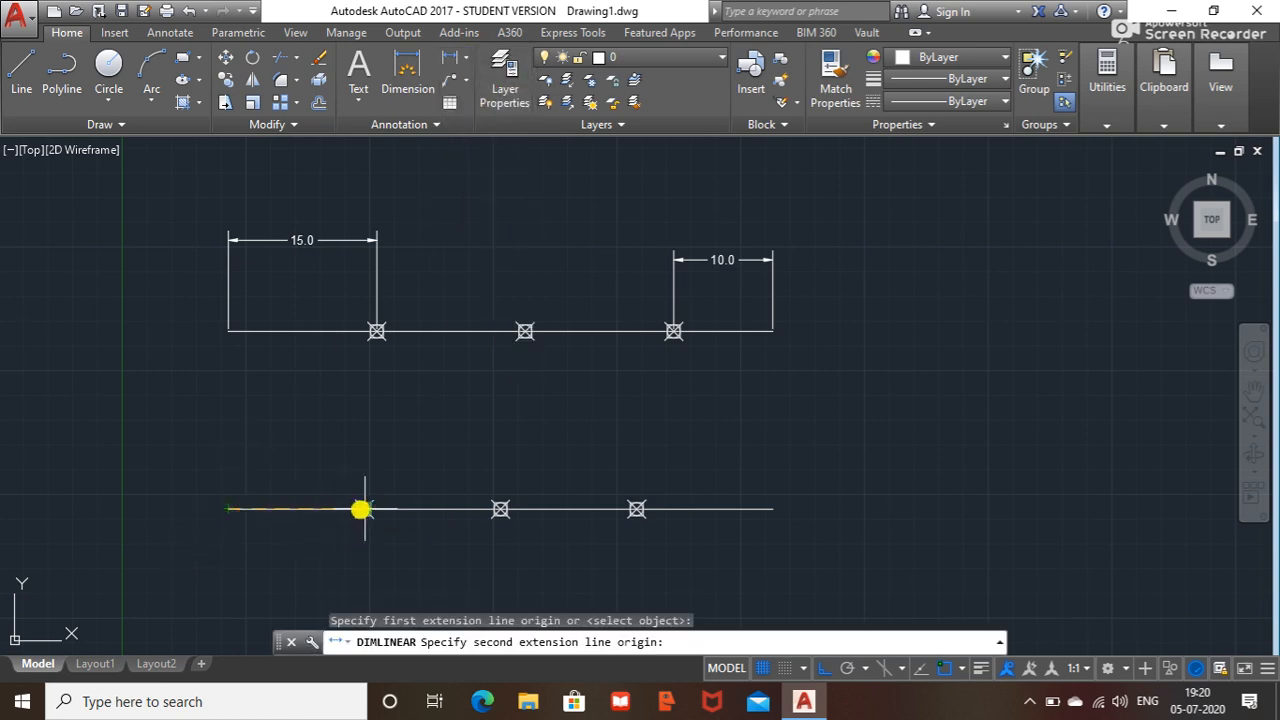
pyautogui.click(364, 509)
pyautogui.click(362, 438)
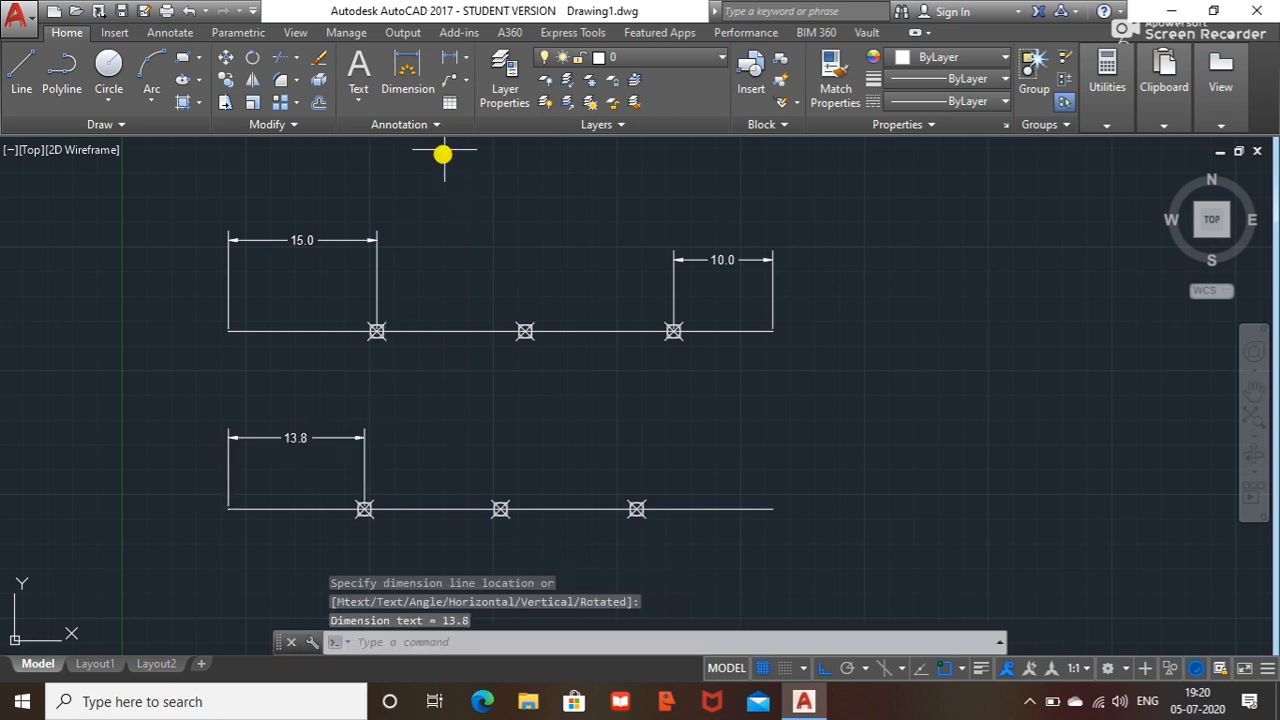
# Add a linear dimension above the lower line between its right end and its last point marker
pyautogui.click(453, 65)
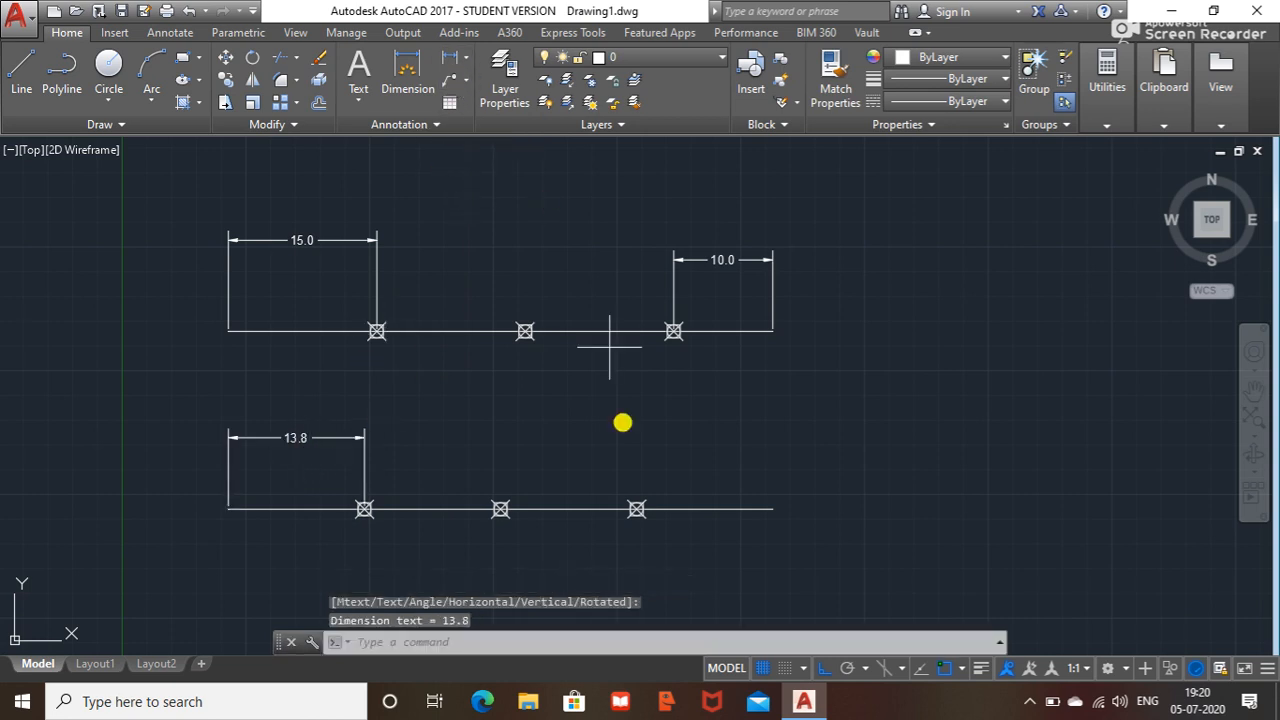
pyautogui.click(773, 510)
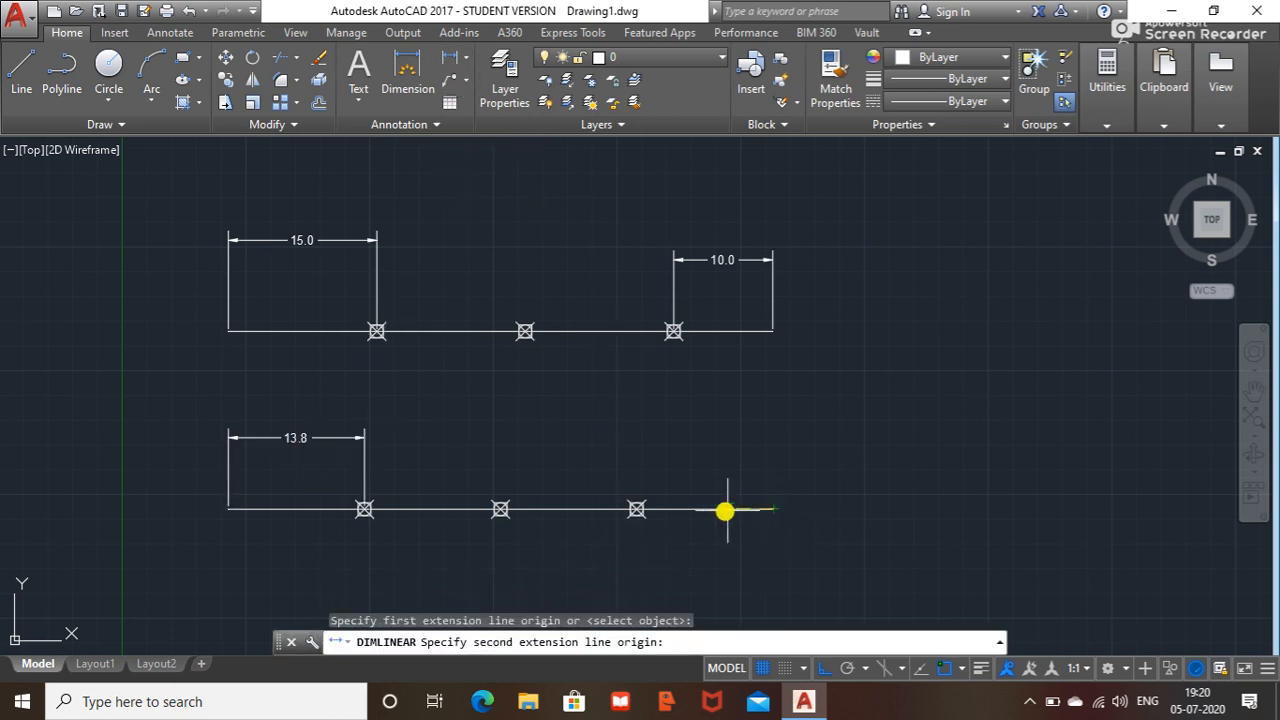
pyautogui.click(638, 510)
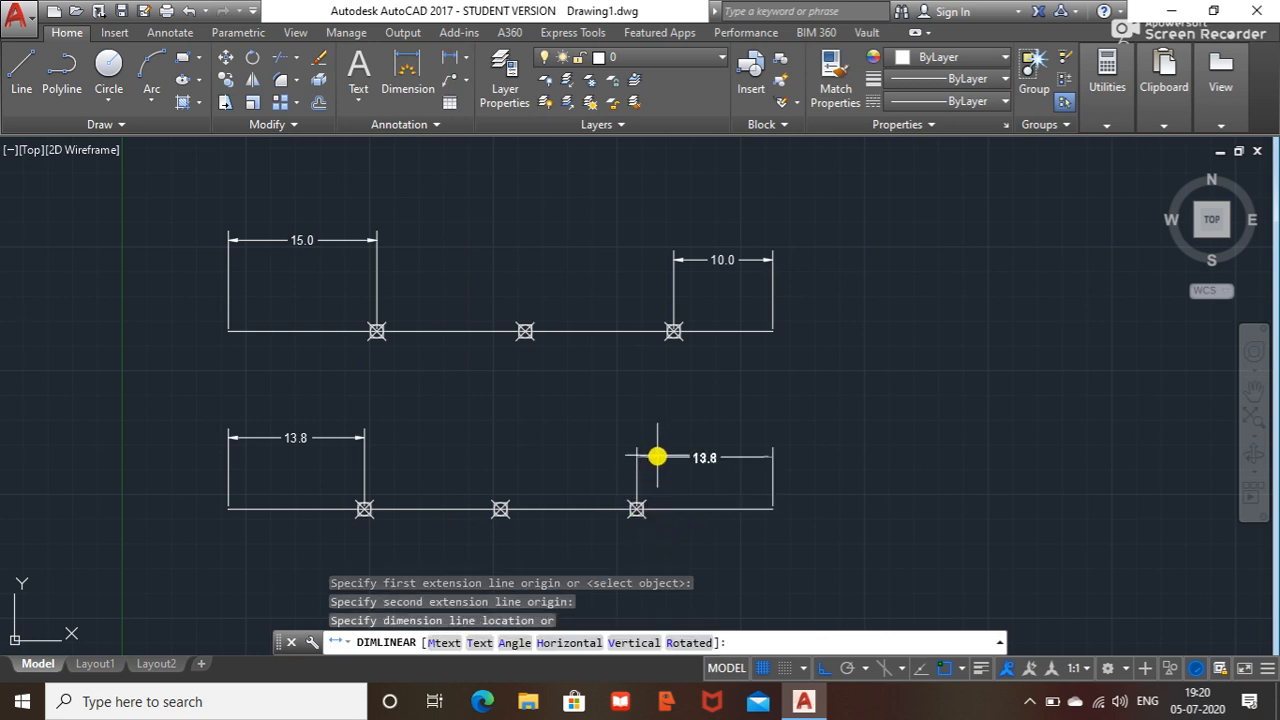
pyautogui.click(655, 428)
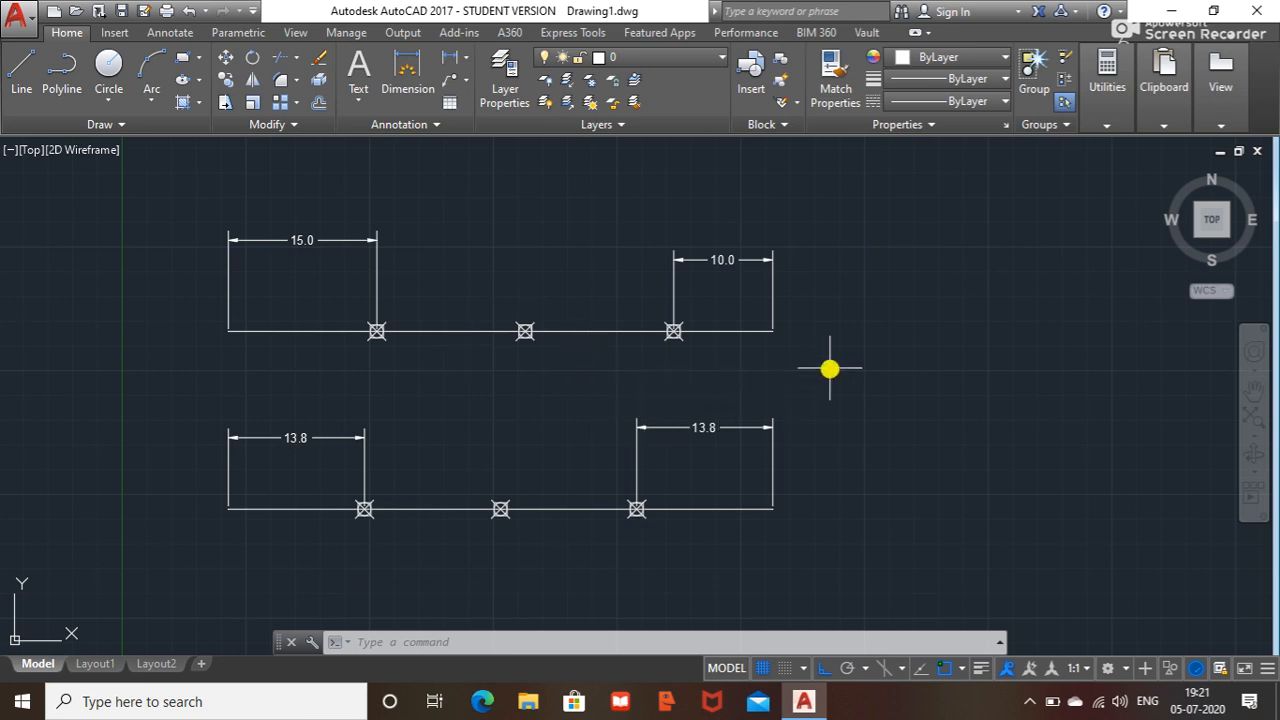
# Draw a small upright rectangle in the empty space to the right of the two dimensioned lines
pyautogui.scroll(-2, 830, 369)
pyautogui.moveTo(830, 369); pyautogui.dragTo(507, 376, button='middle')
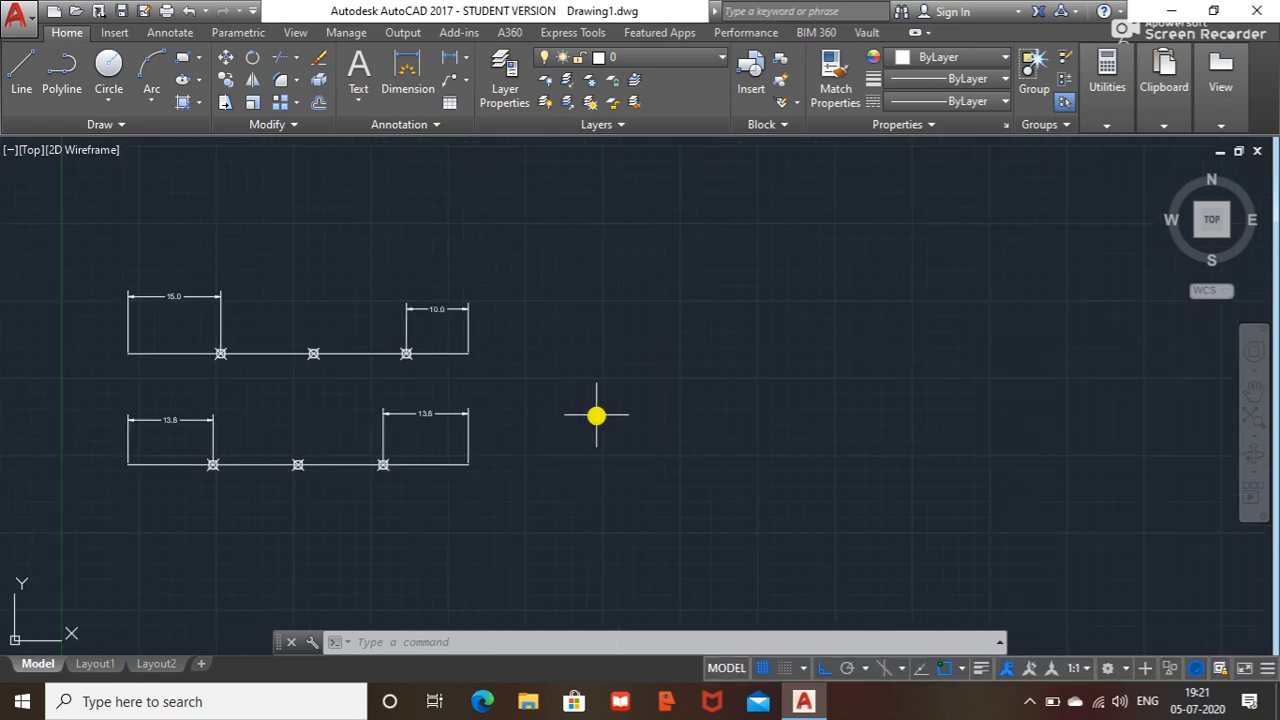
pyautogui.click(199, 57)
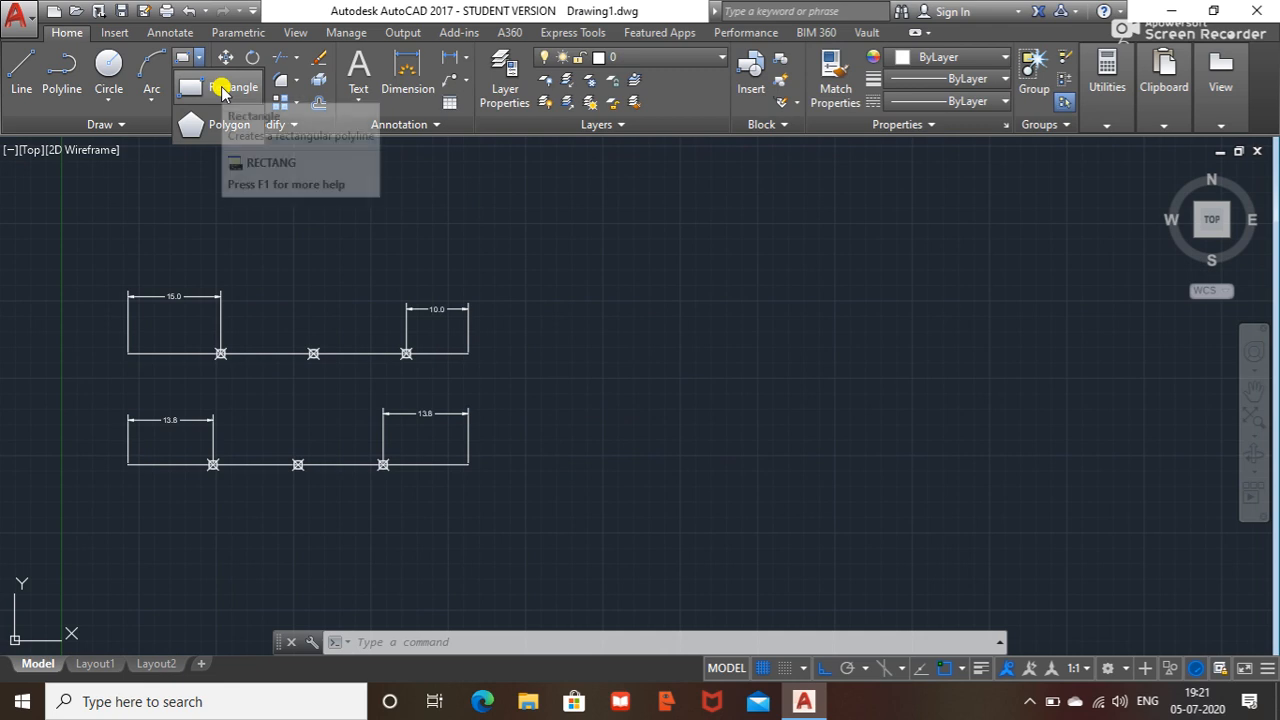
pyautogui.click(222, 88)
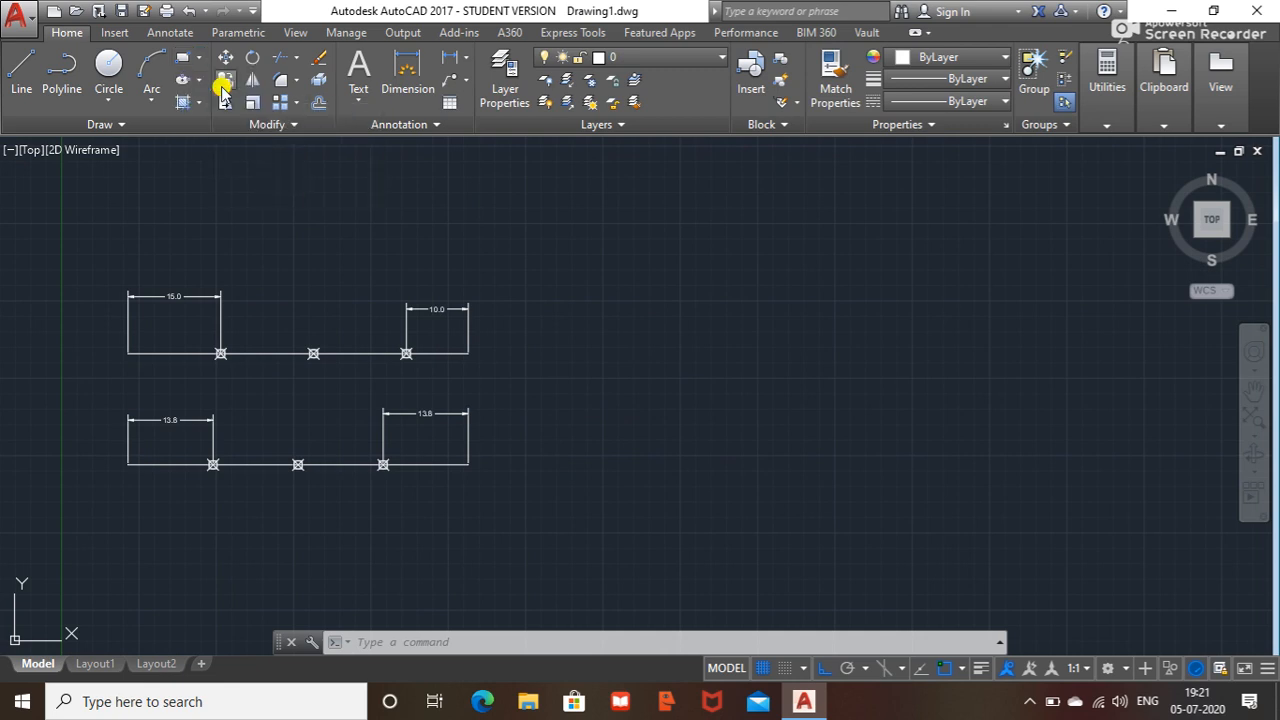
pyautogui.click(631, 298)
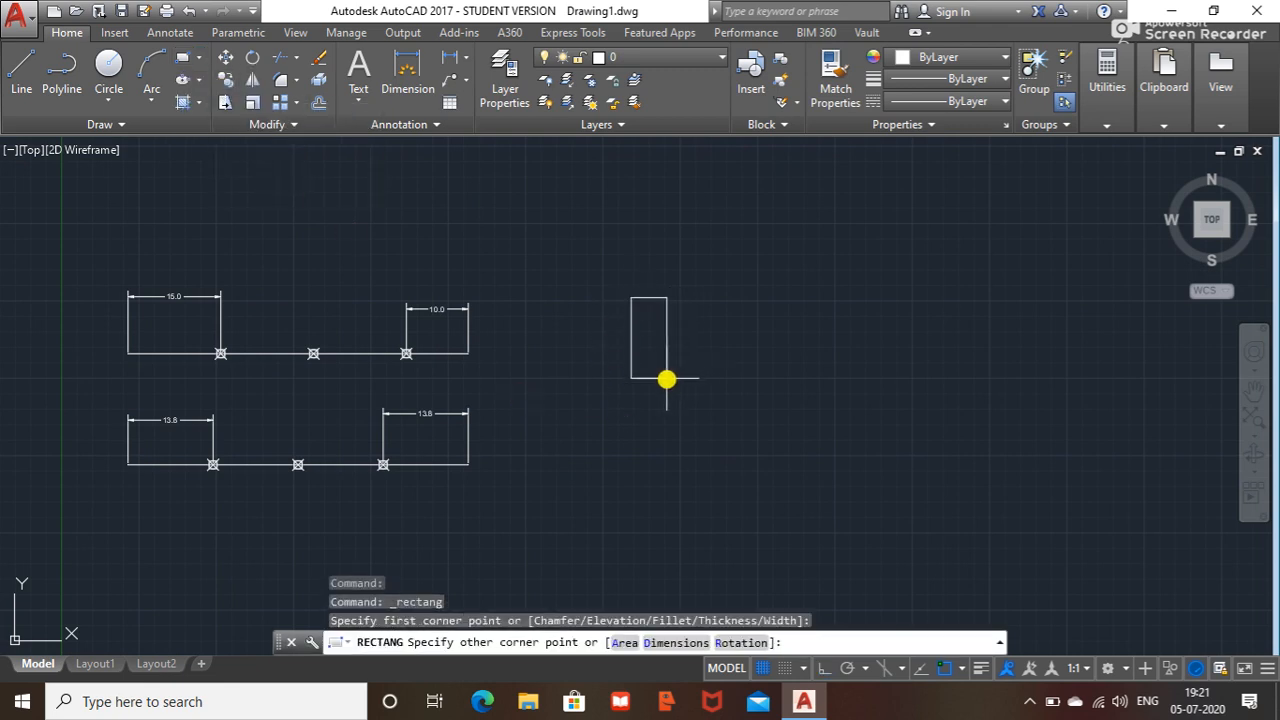
pyautogui.click(666, 378)
# With Ortho off, draw two sloping lines from the rectangle's upper corners meeting at a pointed tip above it
pyautogui.click(30, 72)
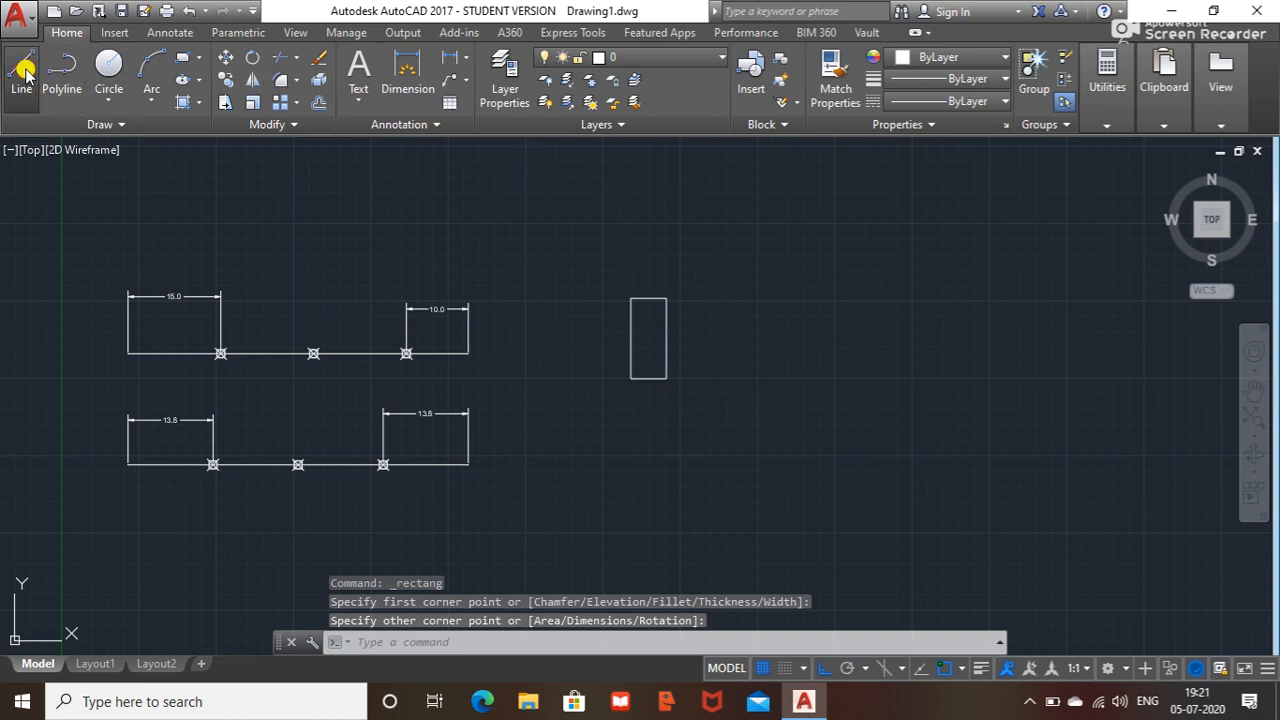
pyautogui.click(633, 297)
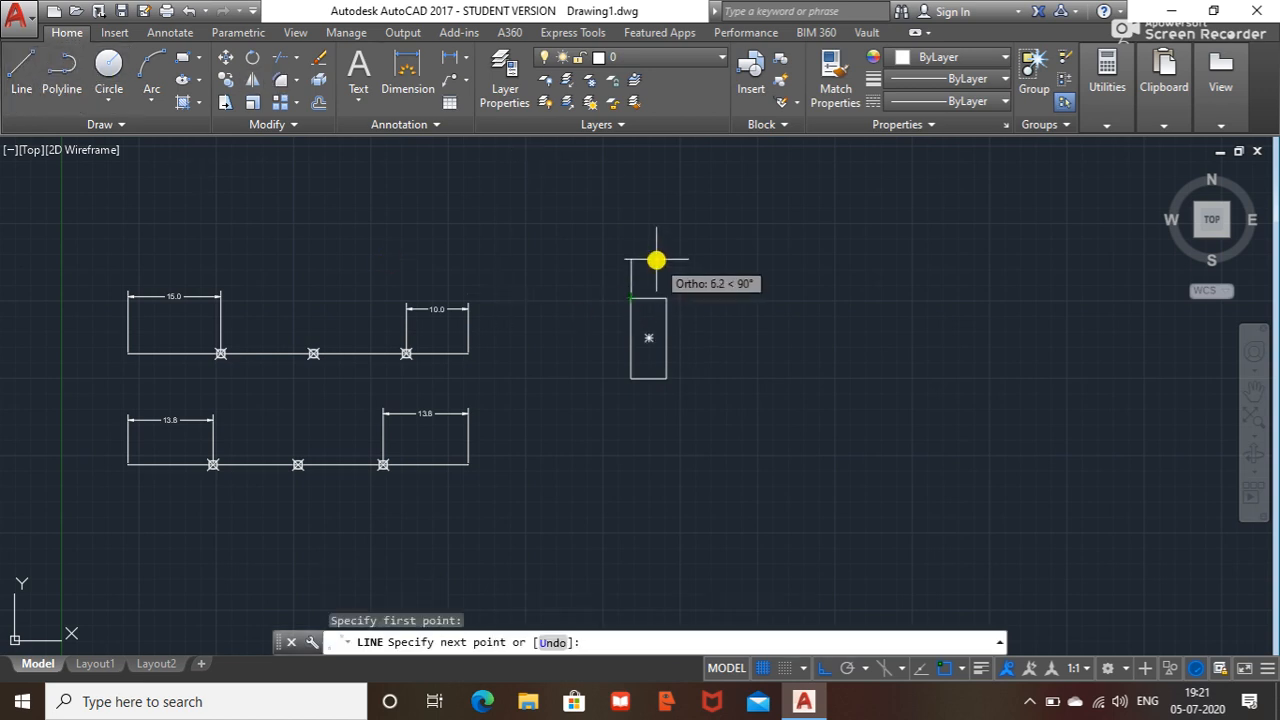
pyautogui.press('F8')
pyautogui.click(652, 257)
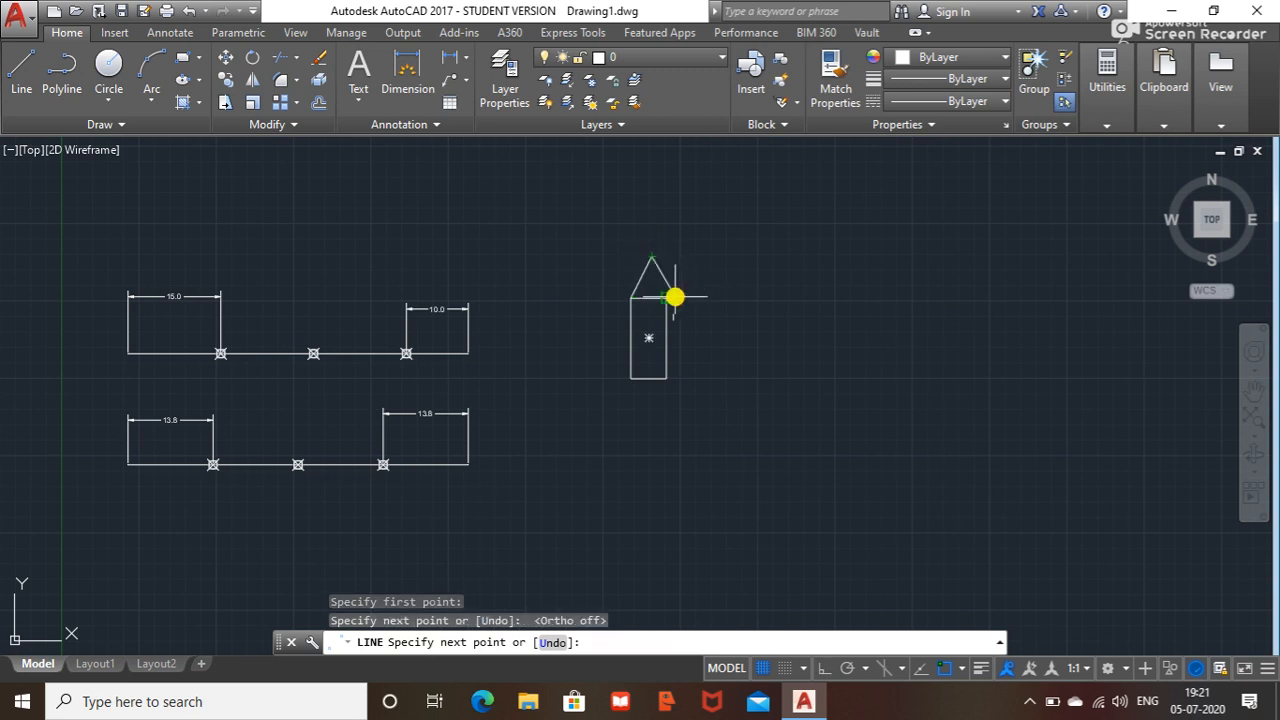
pyautogui.click(666, 297)
pyautogui.press('Escape')
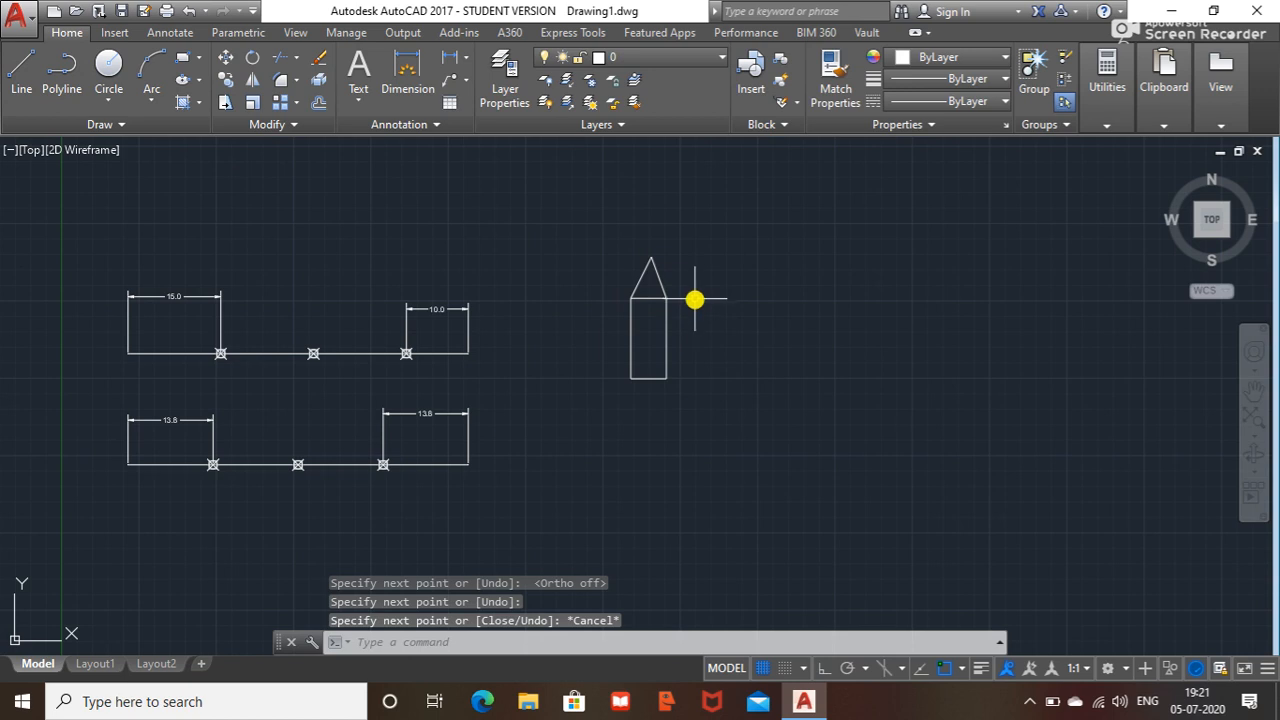
pyautogui.click(630, 297)
pyautogui.press('Escape')
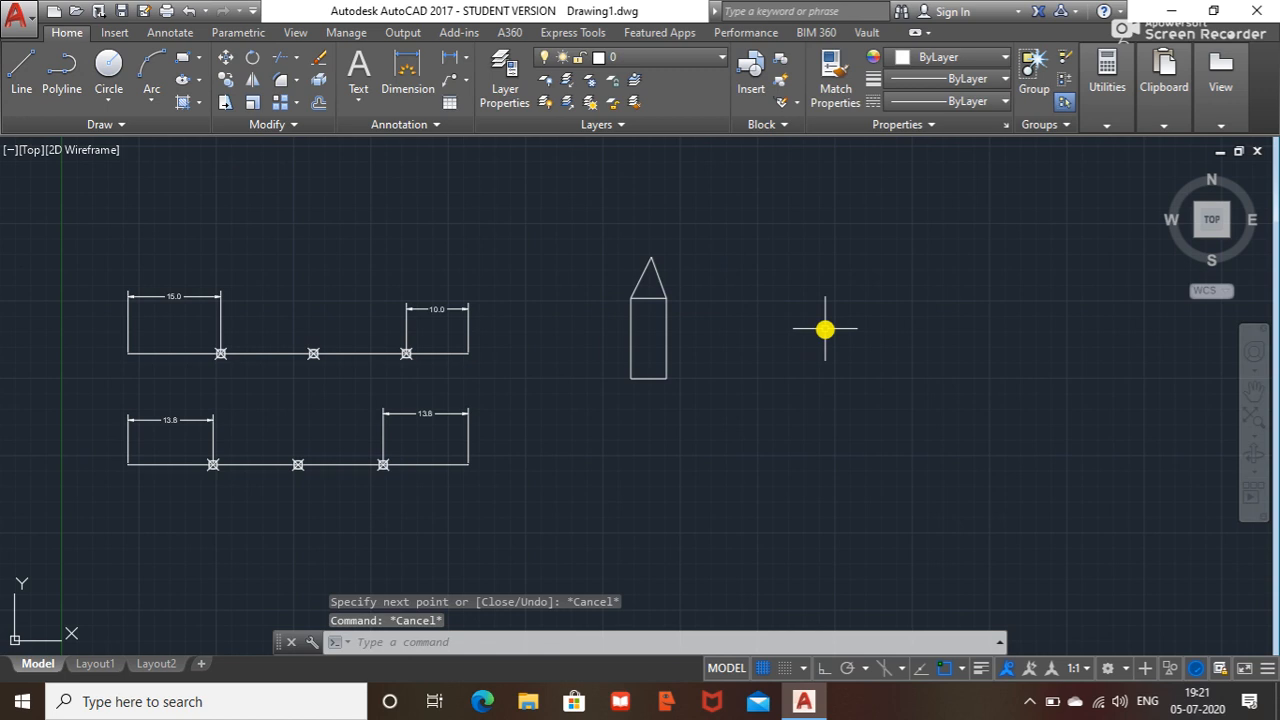
# Start a block definition named block1 with the tip of the pointed shape as its base point
pyautogui.write('BL')
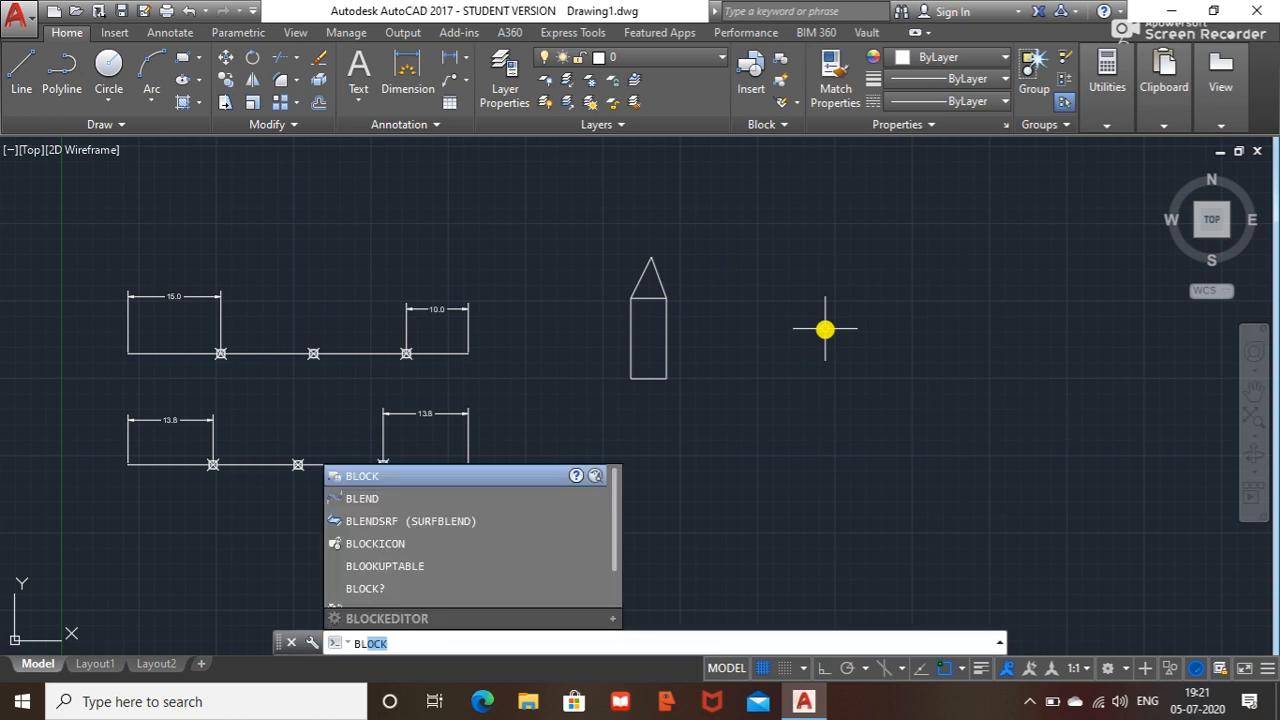
pyautogui.press('Return')
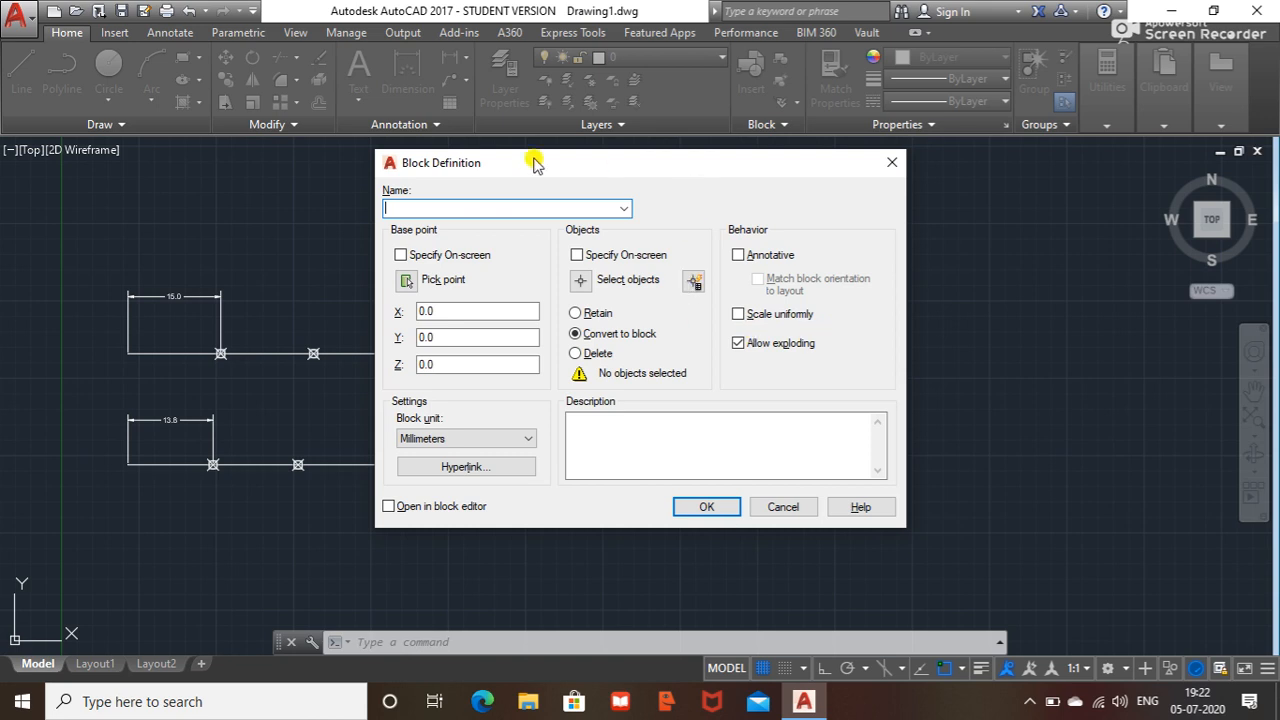
pyautogui.write('block1')
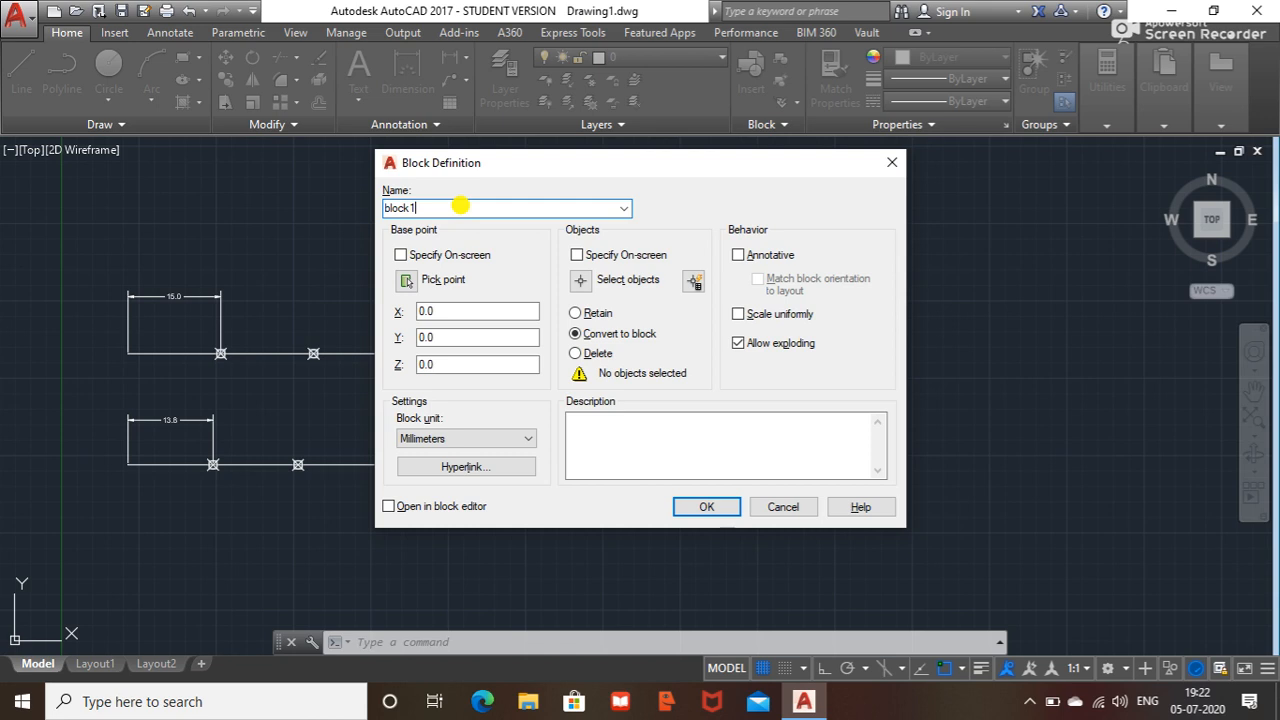
pyautogui.click(404, 281)
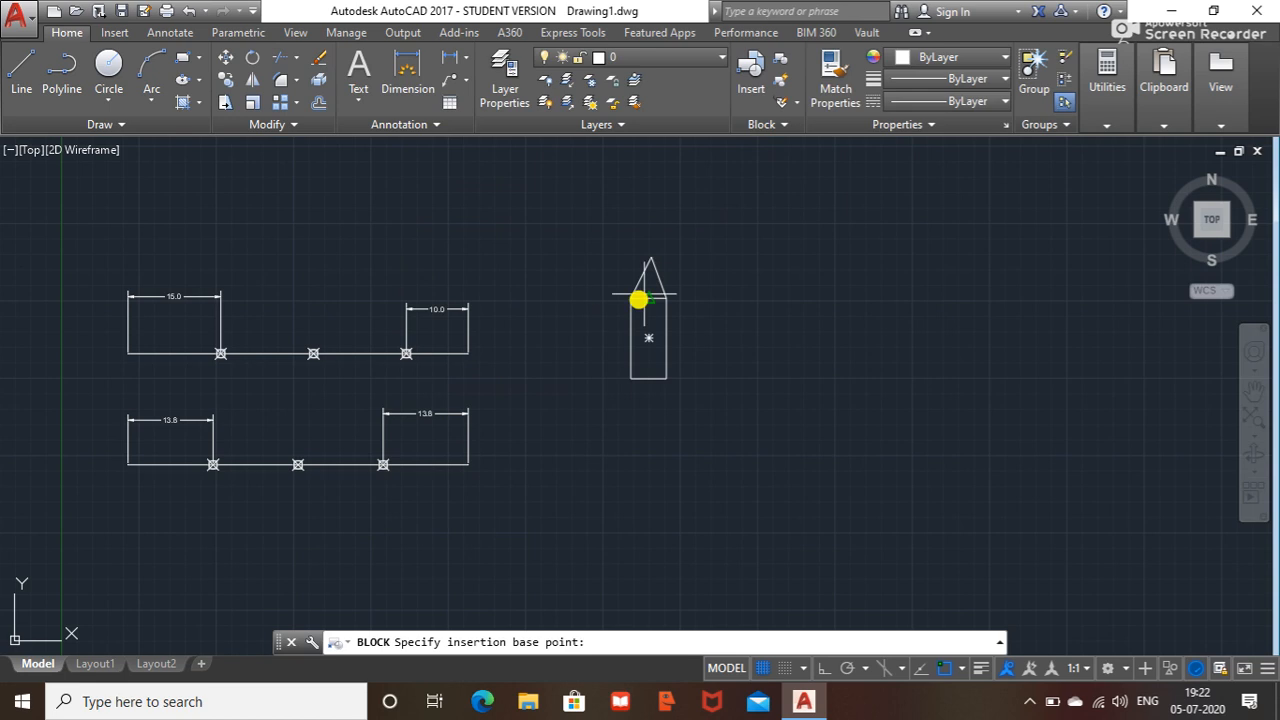
pyautogui.click(652, 258)
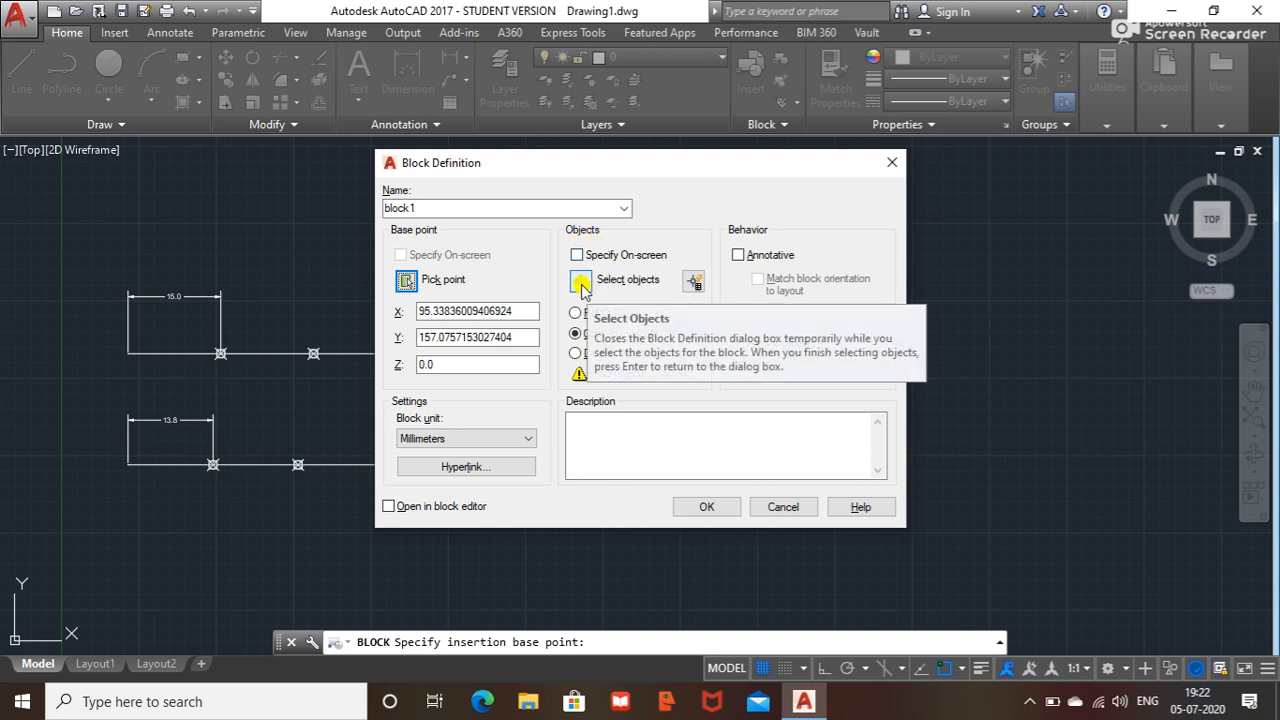
# Select the rectangle and both sloping lines of the pointed shape as block1's objects and create the block
pyautogui.click(581, 283)
pyautogui.click(691, 244)
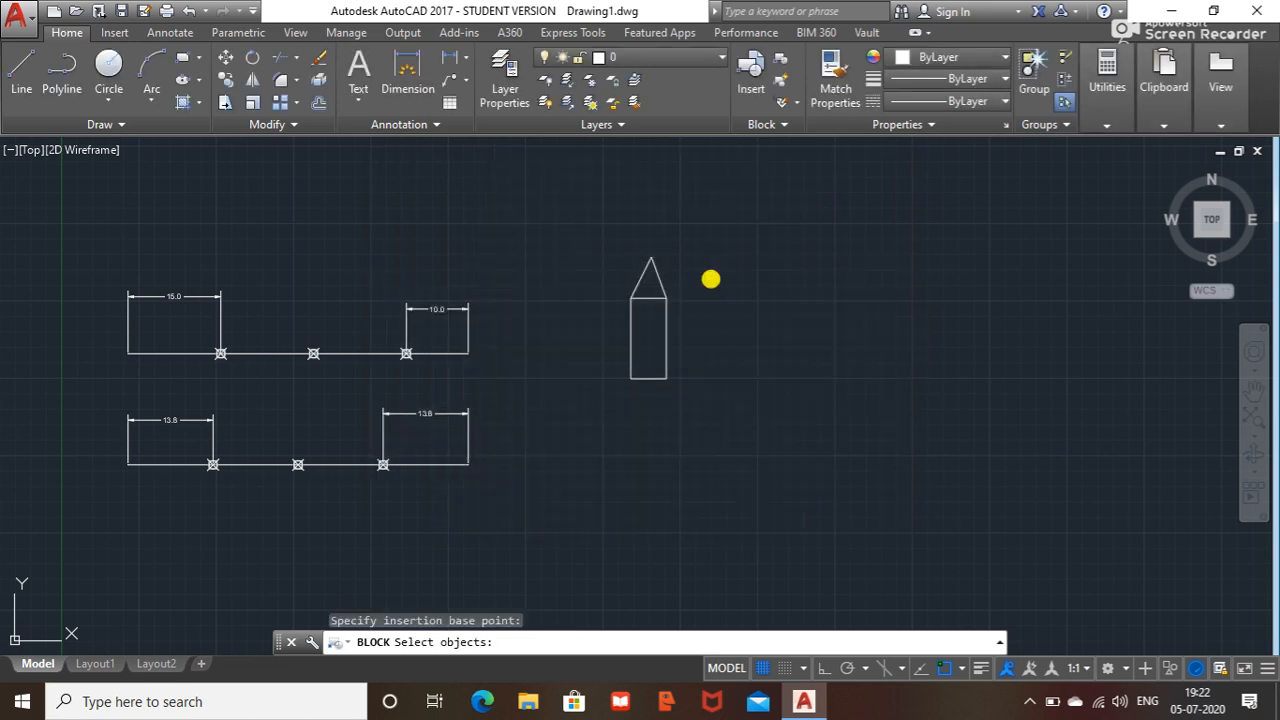
pyautogui.click(620, 397)
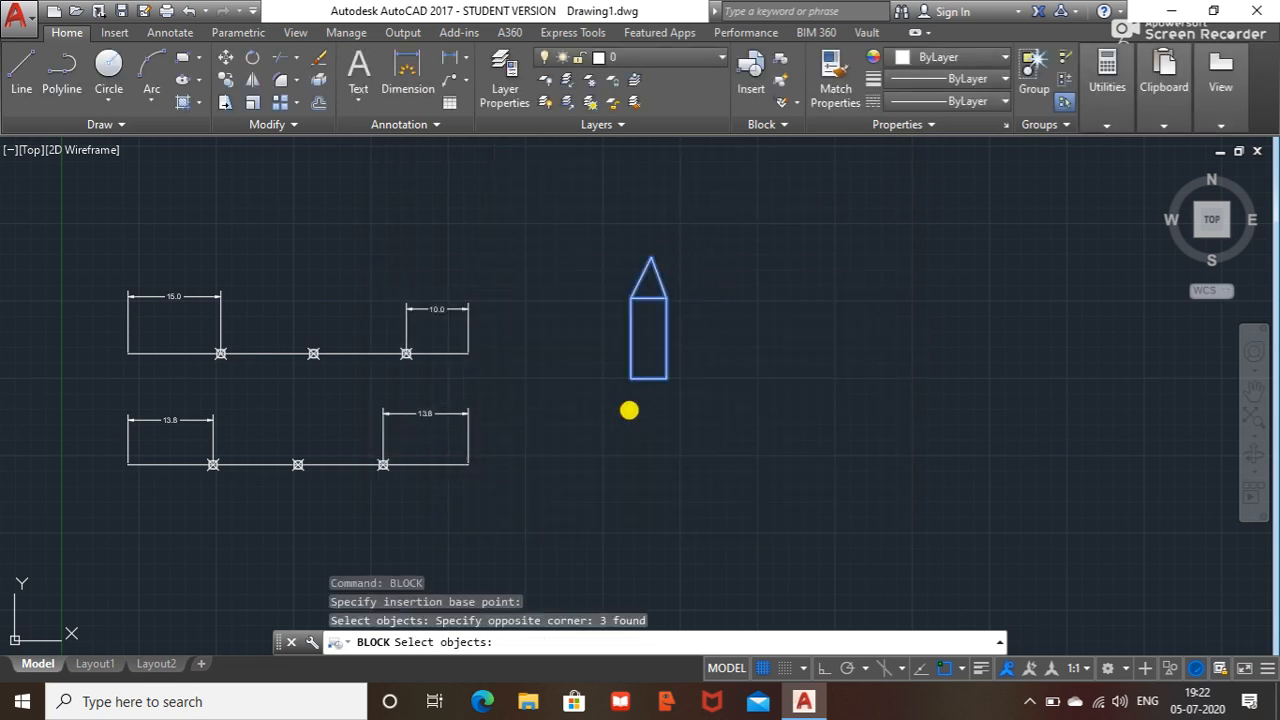
pyautogui.press('Return')
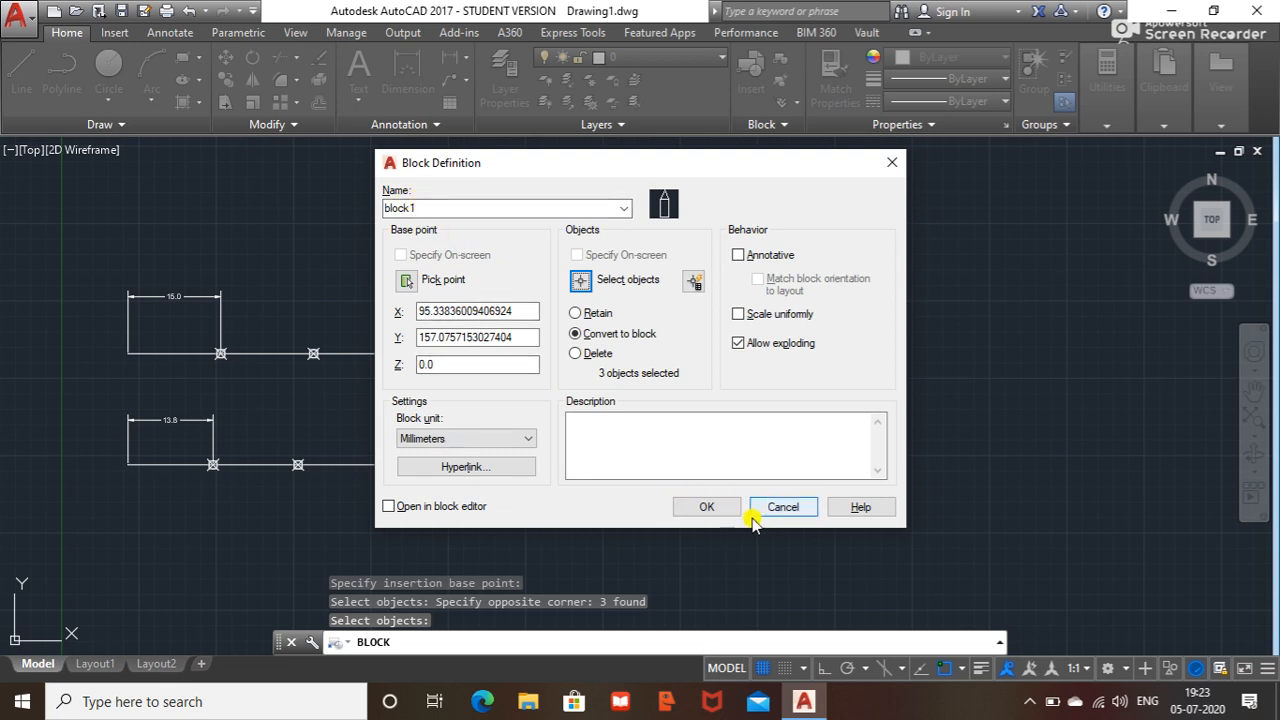
pyautogui.click(708, 508)
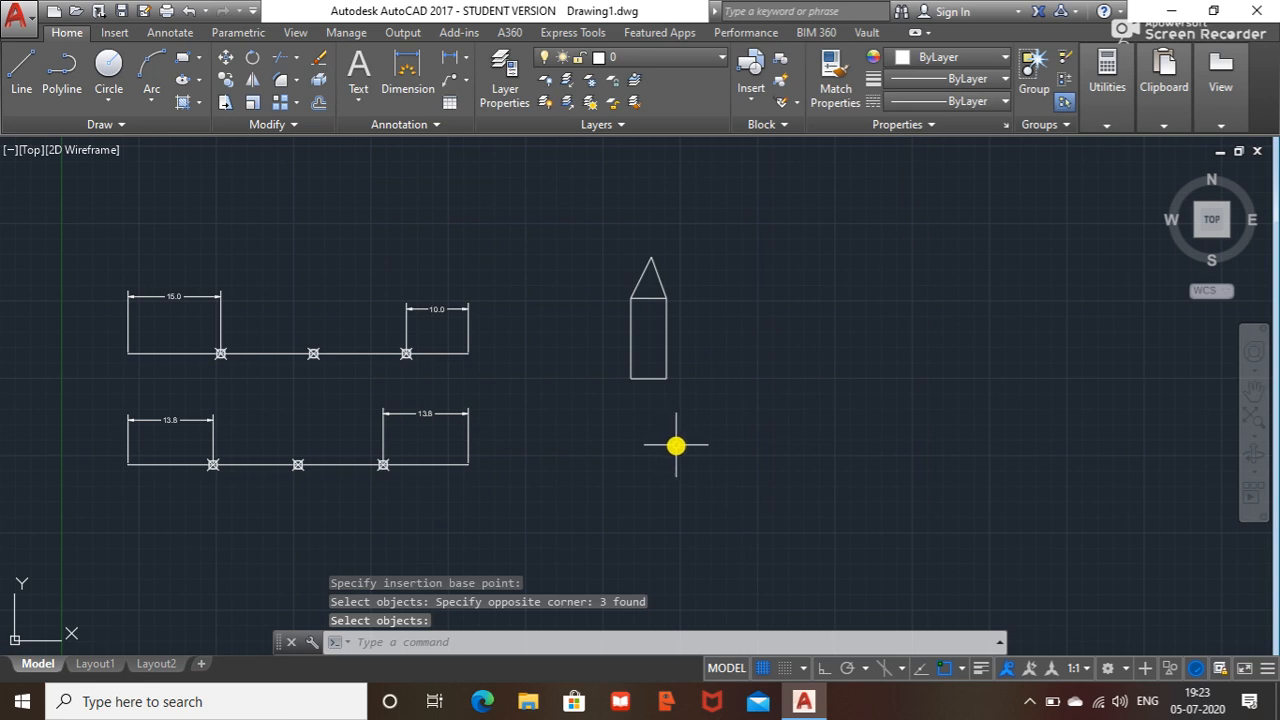
# Draw a horizontal line 100 units long with Ortho on, in the empty space above the pointed block
pyautogui.click(21, 70)
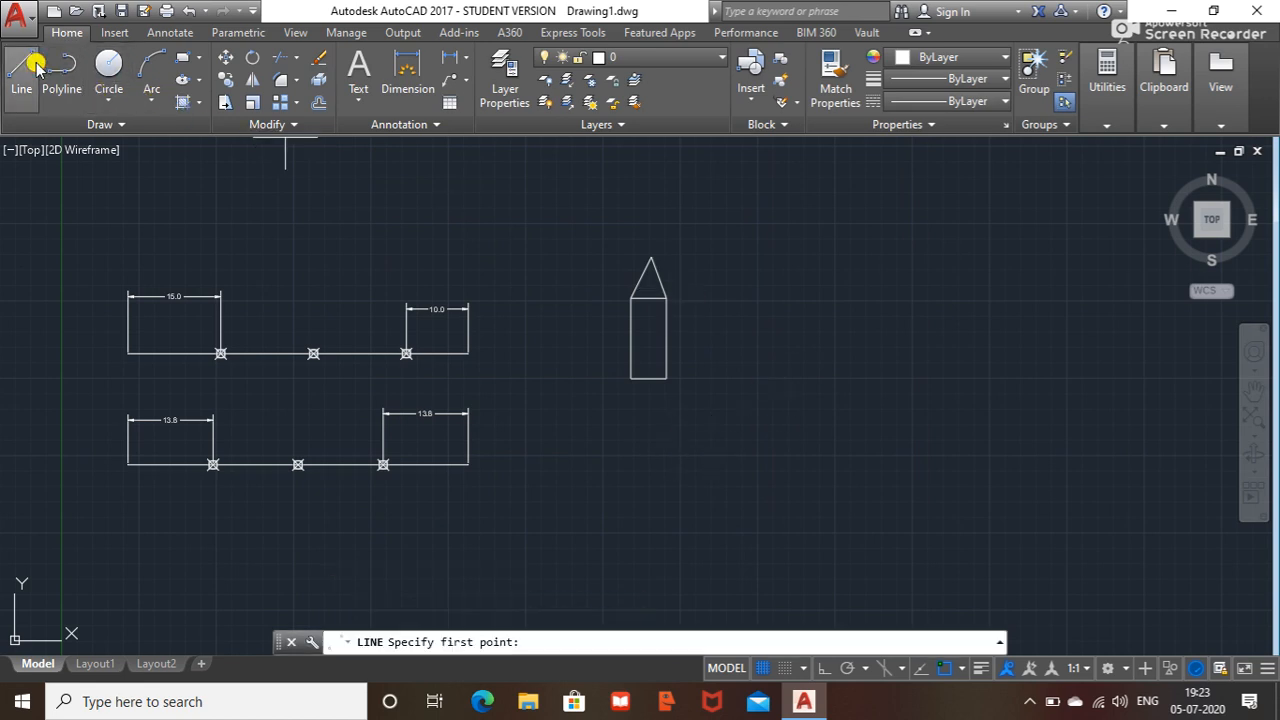
pyautogui.moveTo(791, 291)
pyautogui.mouseDown(button='middle')
pyautogui.moveTo(681, 296)
pyautogui.moveTo(674, 413)
pyautogui.mouseUp(button='middle')
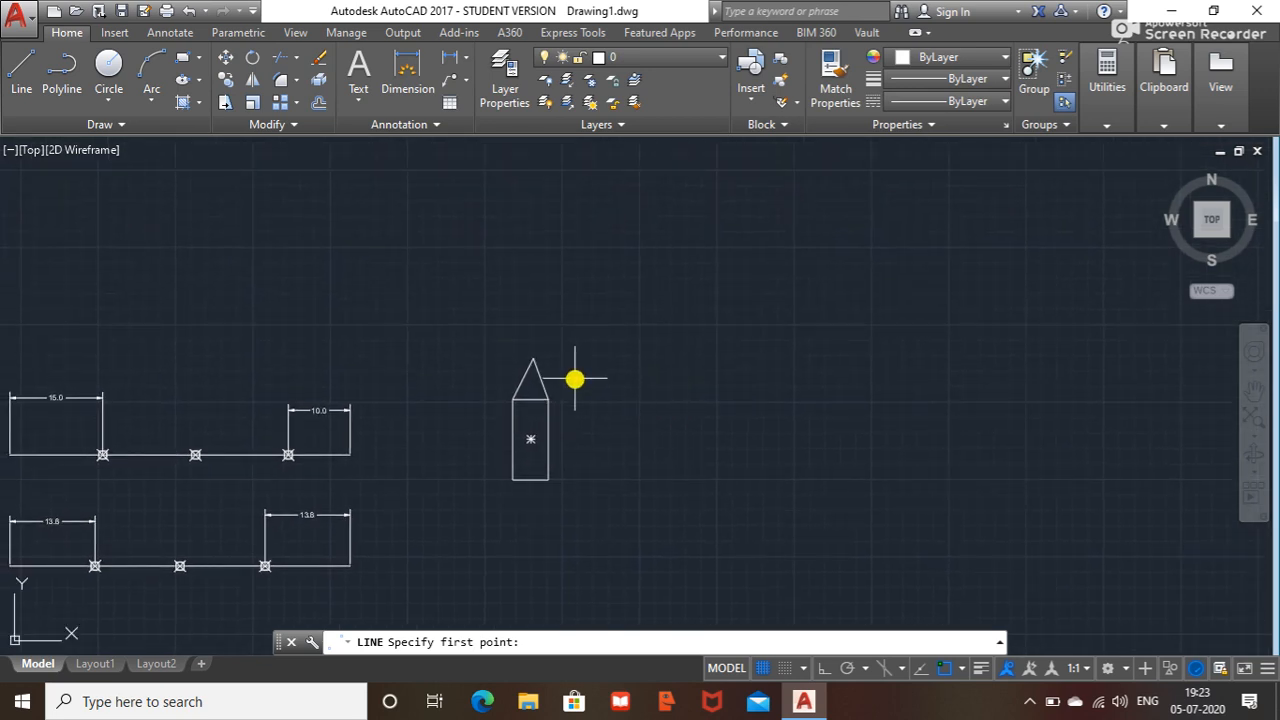
pyautogui.click(368, 240)
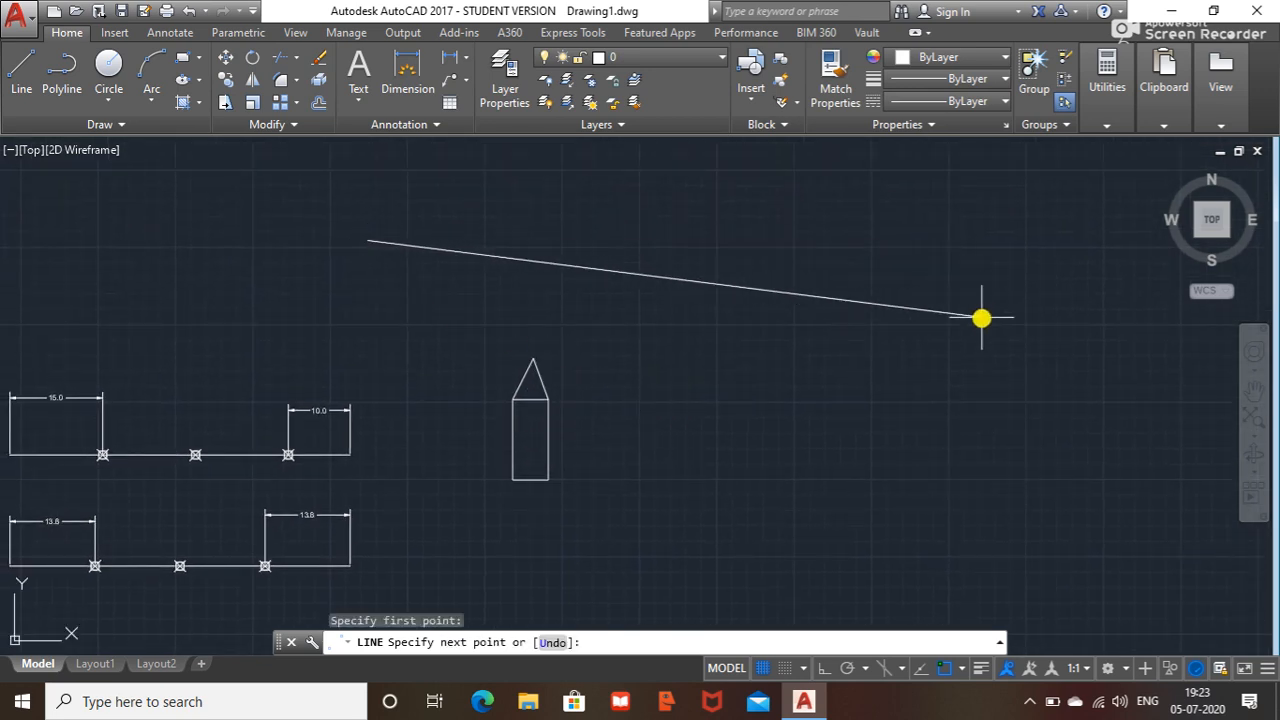
pyautogui.press('F8')
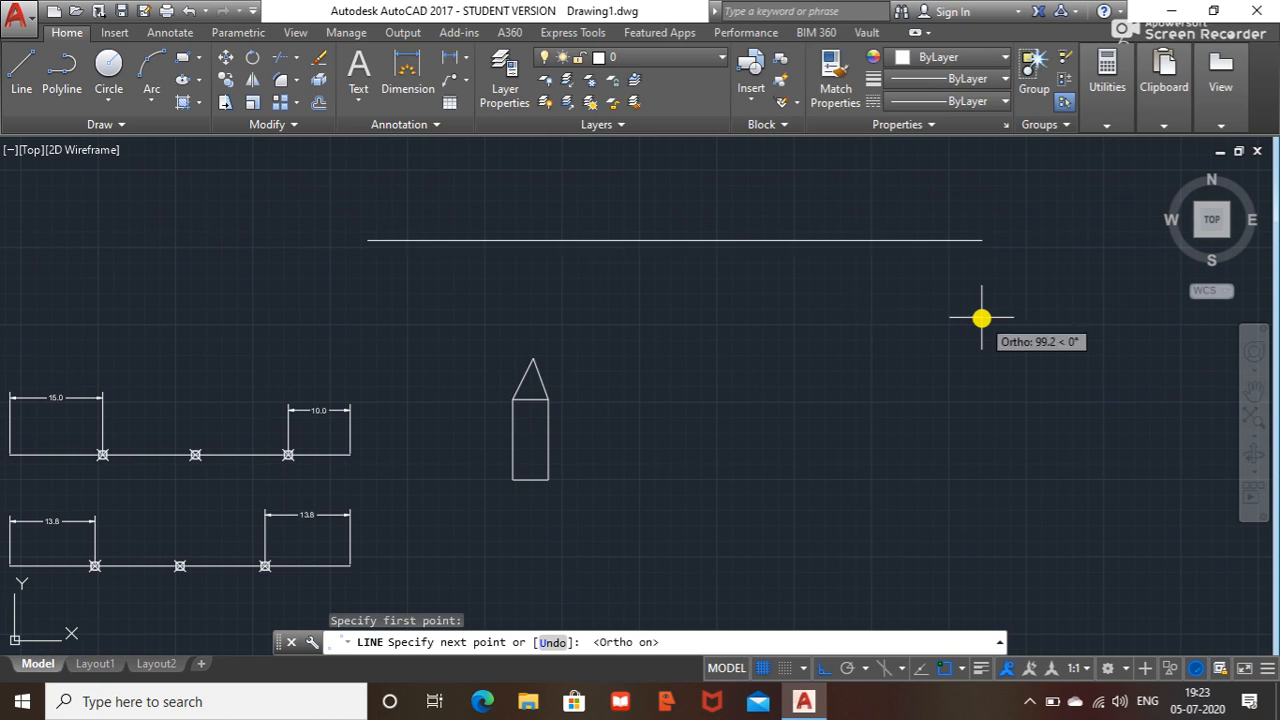
pyautogui.write('100')
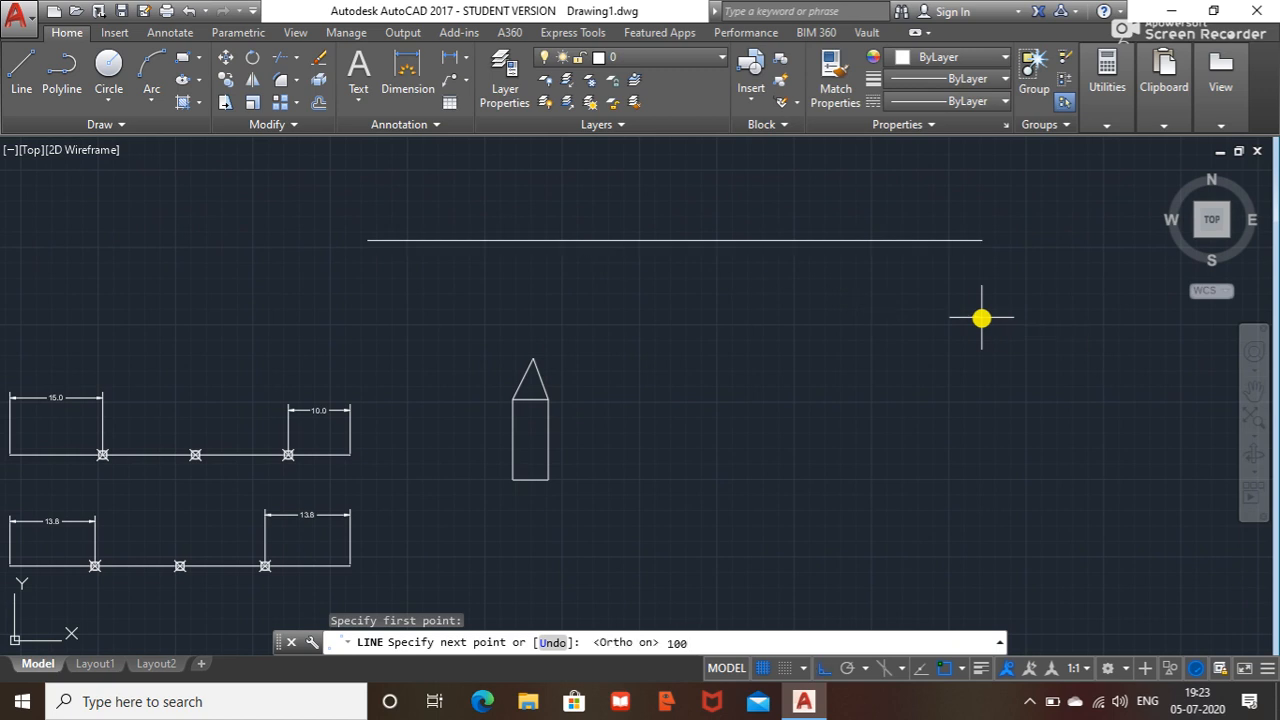
pyautogui.press('Return')
pyautogui.press('Escape')
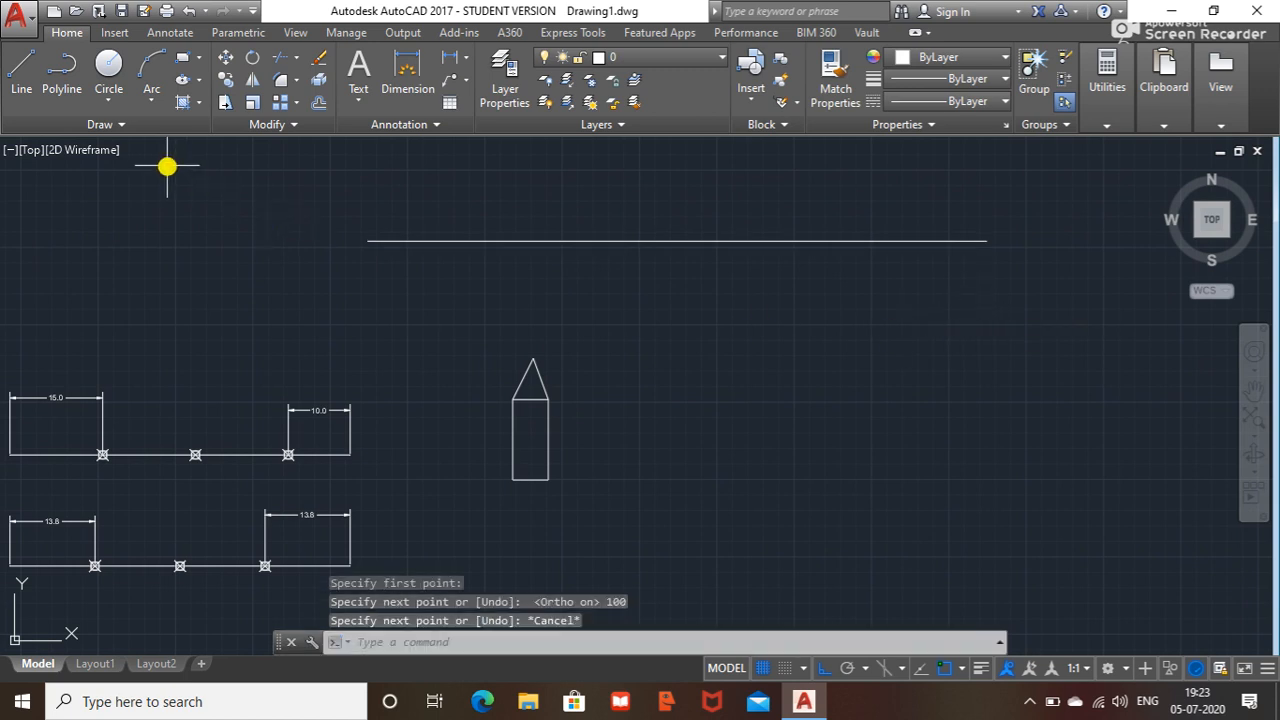
# Copy the 100-unit line straight up to make a second parallel line above it
pyautogui.click(651, 240)
pyautogui.rightClick(701, 285)
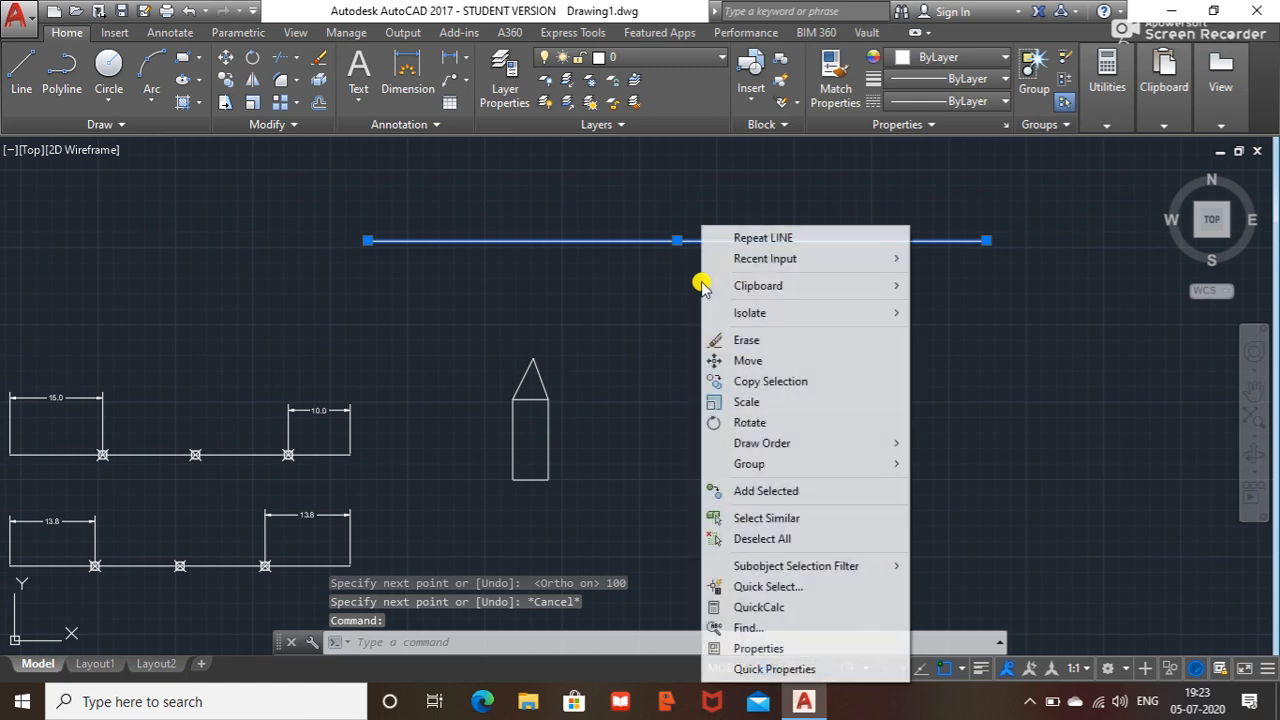
pyautogui.click(716, 381)
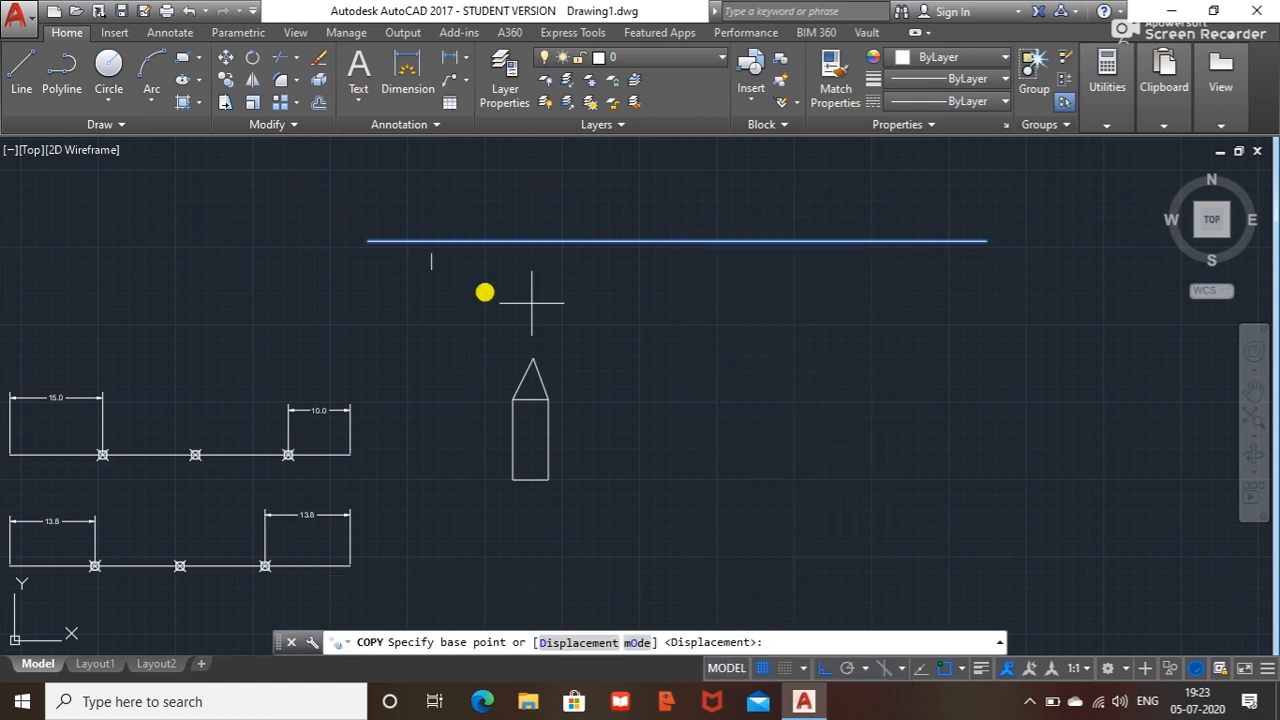
pyautogui.click(372, 240)
pyautogui.moveTo(403, 197)
pyautogui.mouseDown(button='middle')
pyautogui.moveTo(535, 371)
pyautogui.moveTo(535, 349)
pyautogui.mouseUp(button='middle')
pyautogui.click(534, 221)
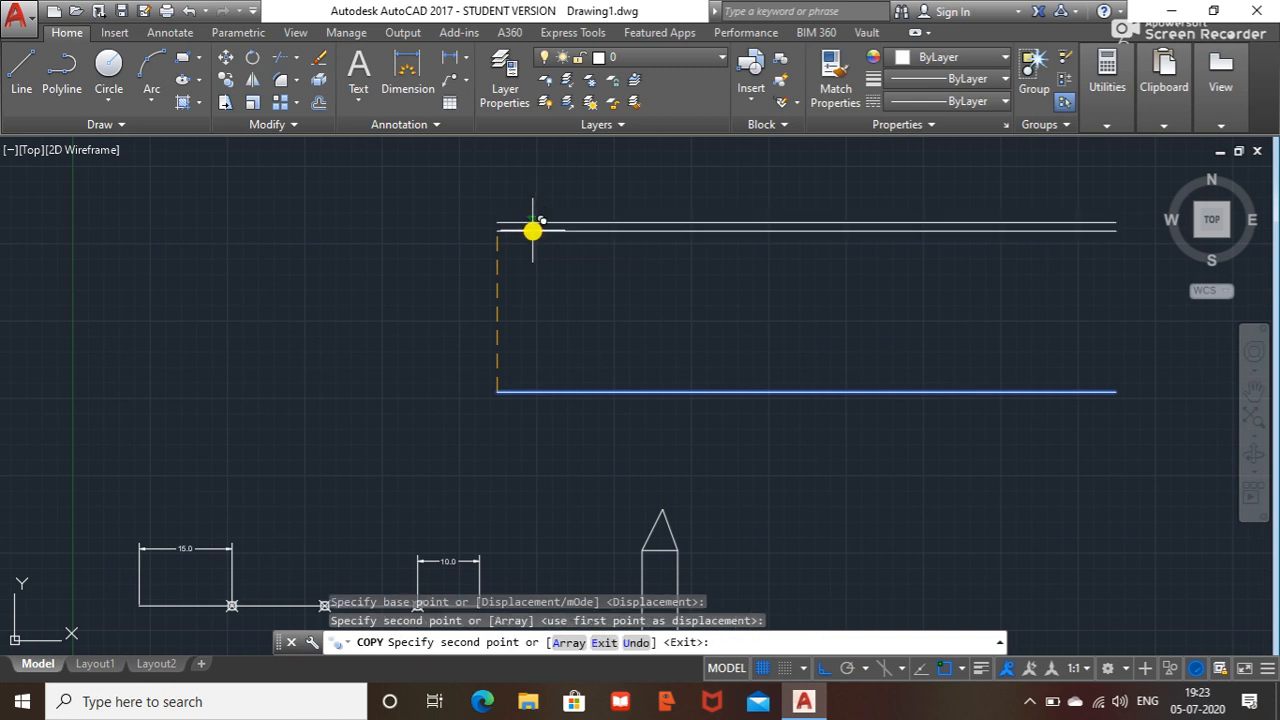
pyautogui.press('Escape')
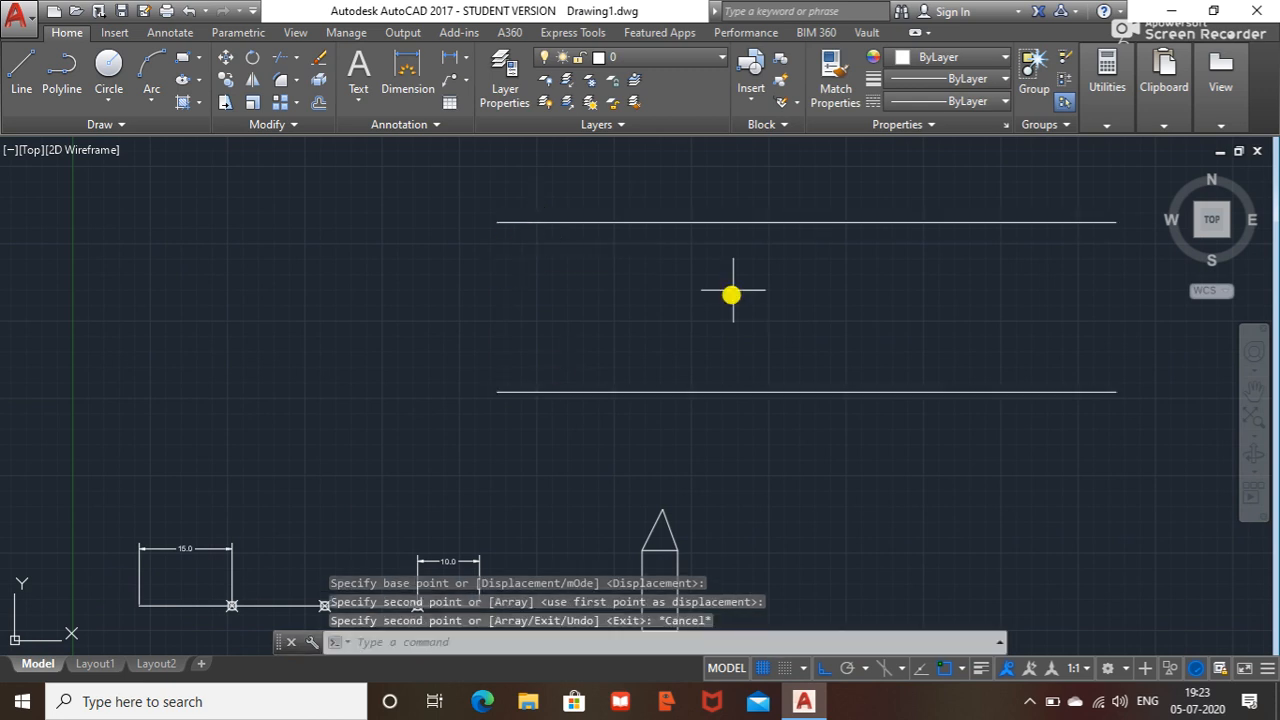
# Measure the lower 100-unit line with block1 inserted as the marker, aligned with the line, at a segment length of 30
pyautogui.scroll(-2, 557, 275)
pyautogui.moveTo(711, 280); pyautogui.dragTo(632, 280, button='middle')
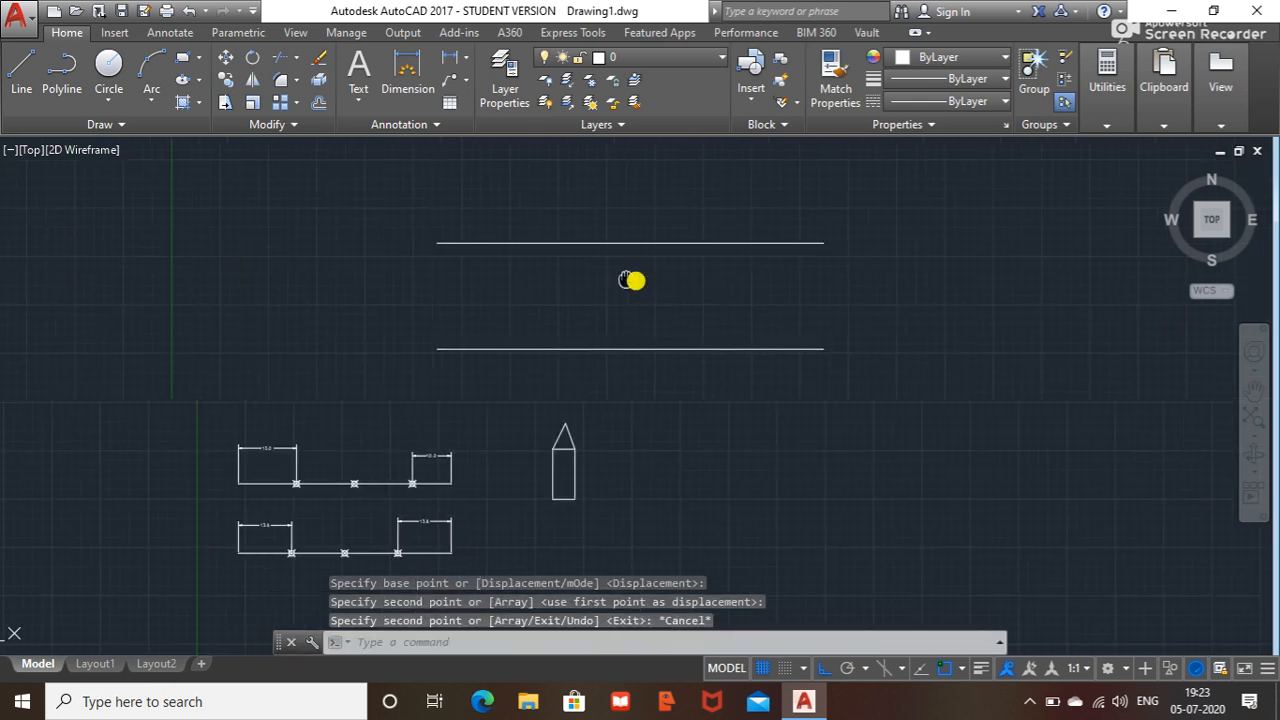
pyautogui.click(135, 125)
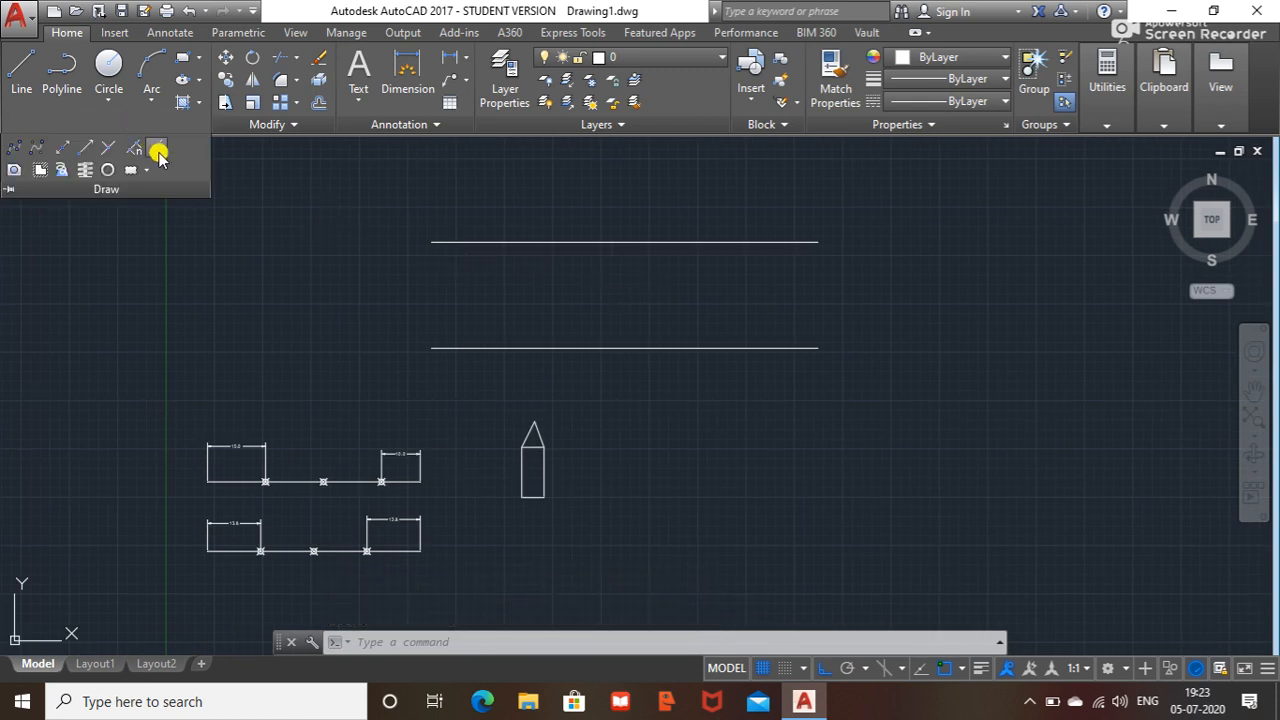
pyautogui.click(157, 152)
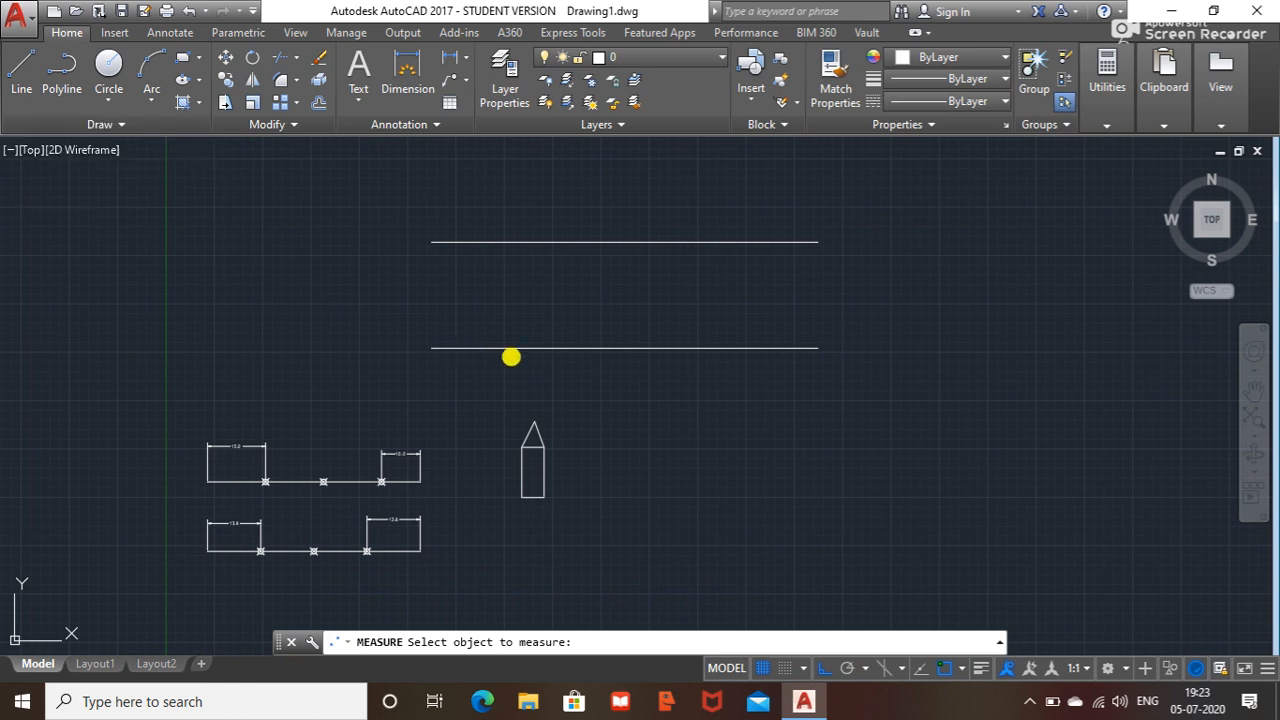
pyautogui.click(504, 348)
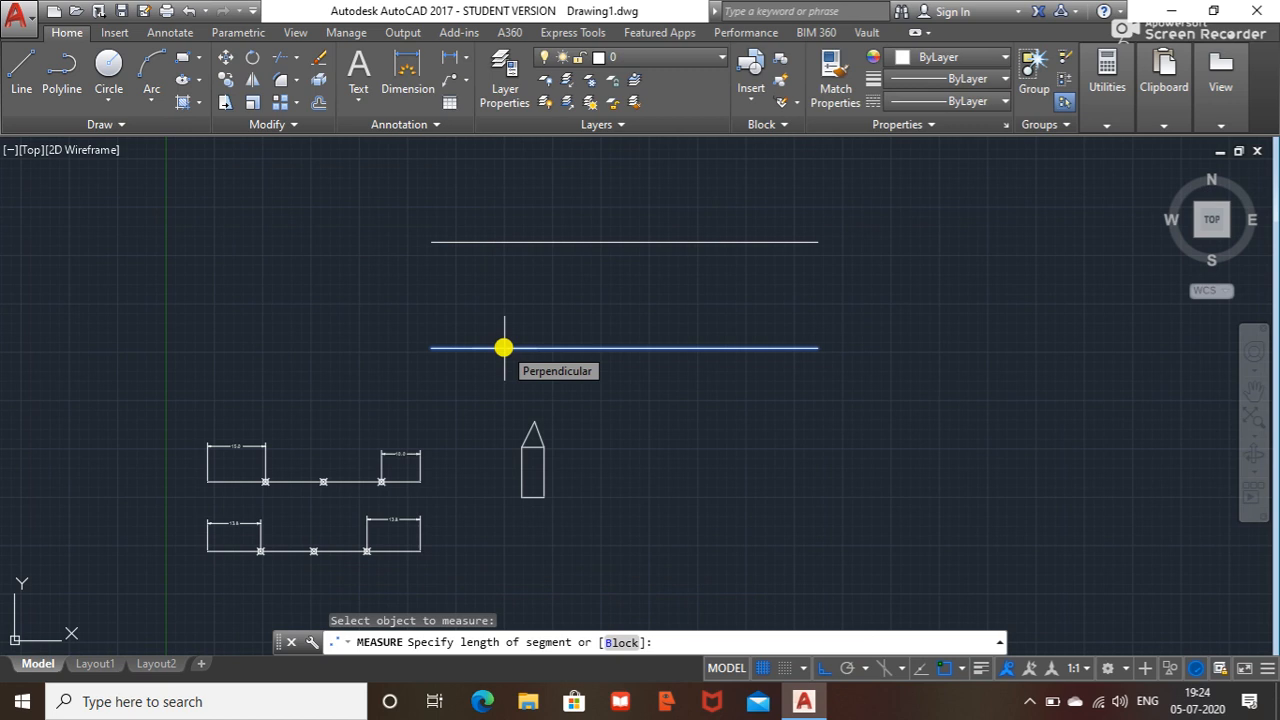
pyautogui.write('b')
pyautogui.press('Return')
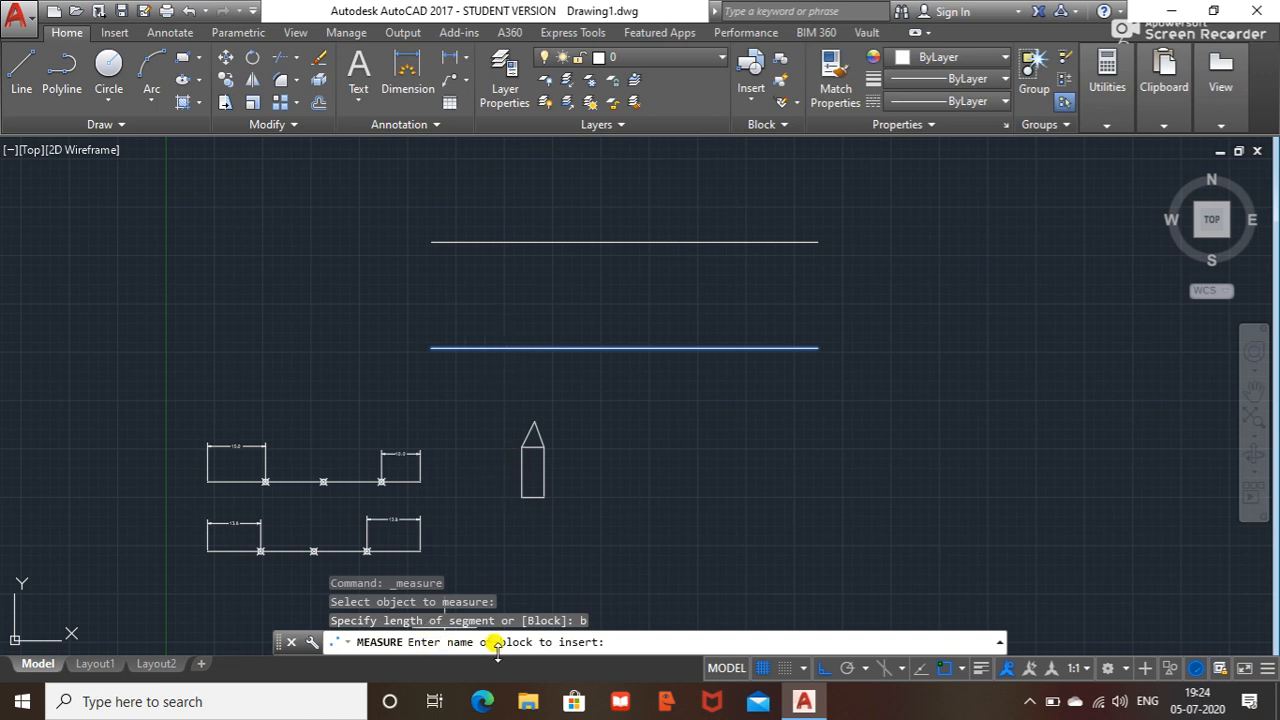
pyautogui.write('block1')
pyautogui.press('Return')
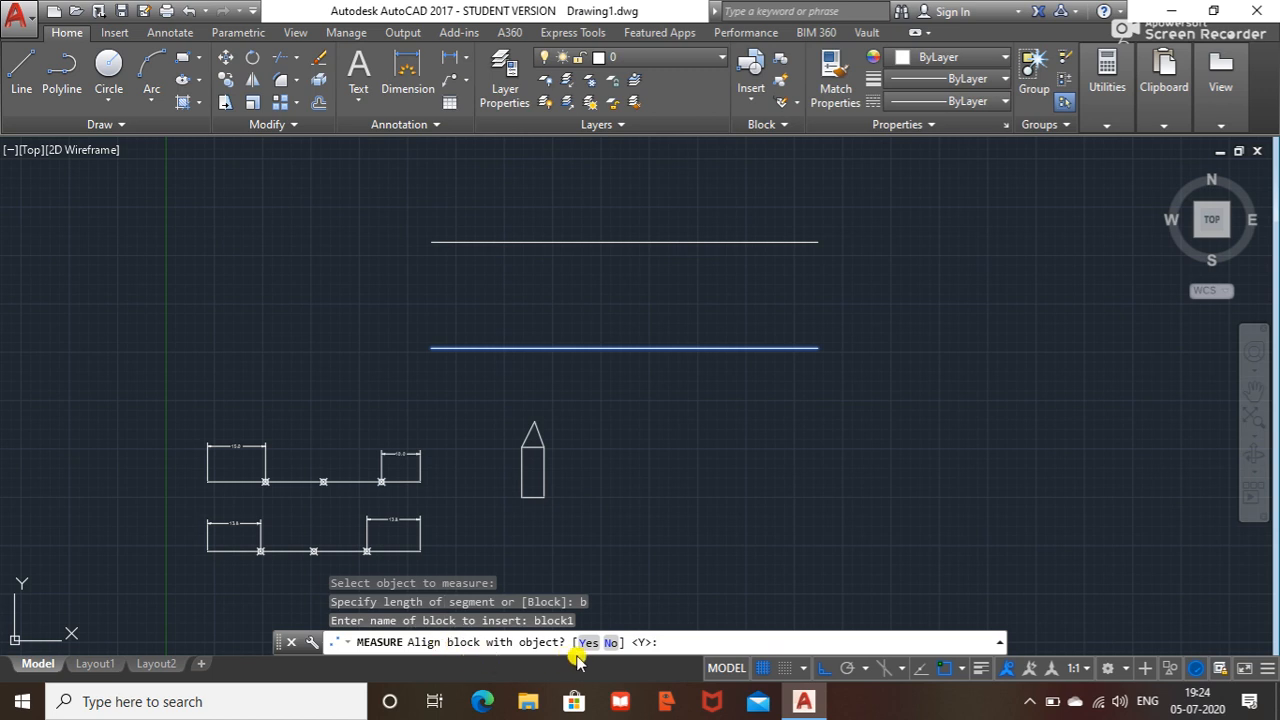
pyautogui.press('Return')
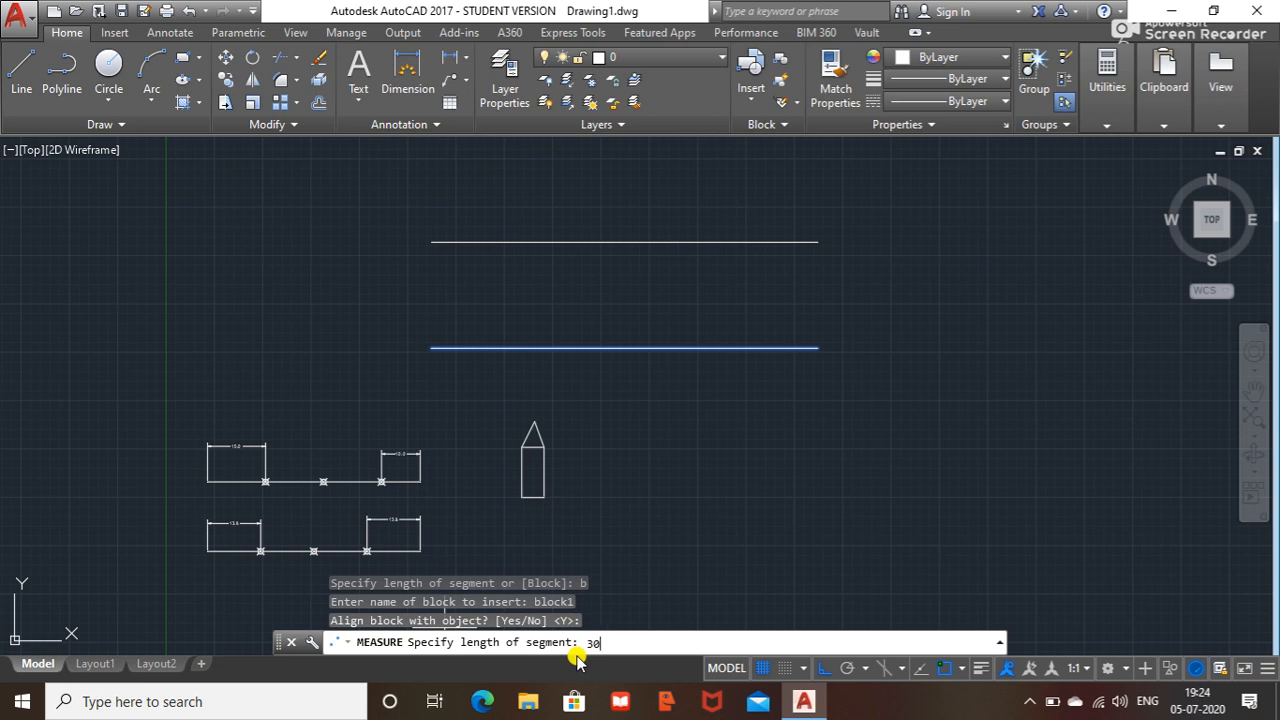
pyautogui.press('Return')
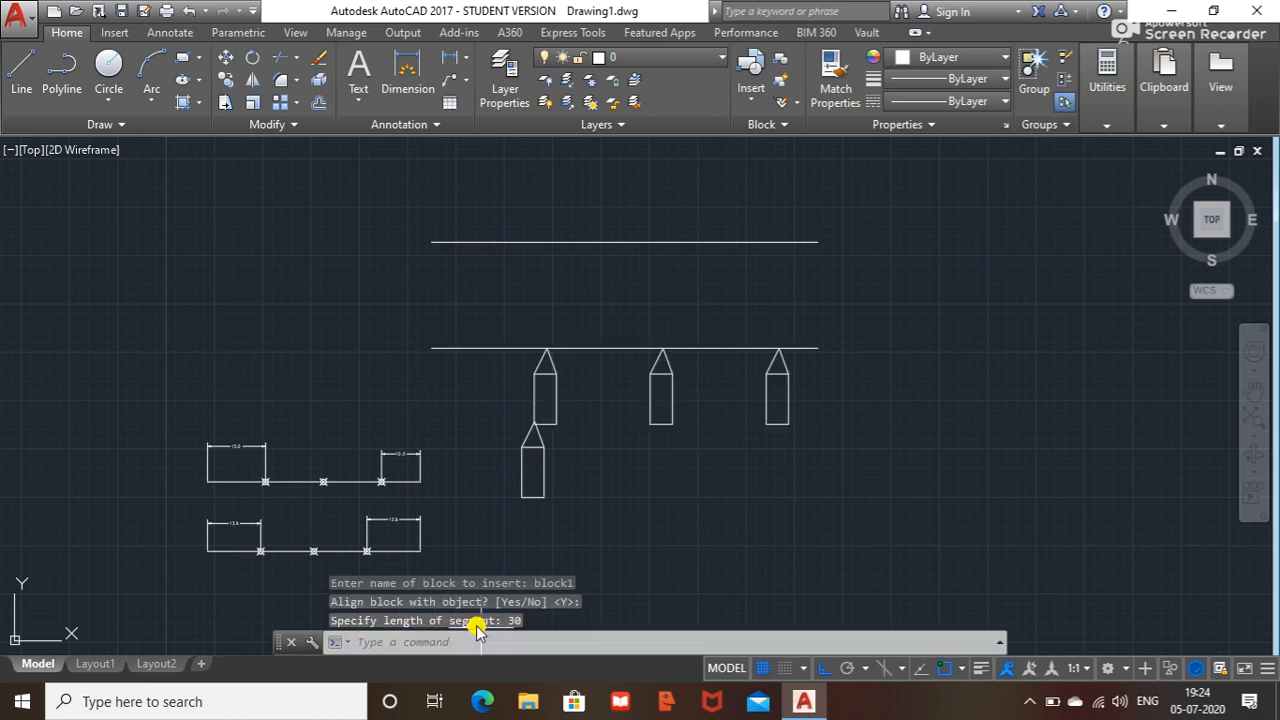
# Delete the original pointed block below the measured line, keeping the copies placed along the line
pyautogui.scroll(2, 548, 372)
pyautogui.scroll(-2, 547, 443)
pyautogui.moveTo(551, 463); pyautogui.dragTo(503, 498)
pyautogui.press('Delete')
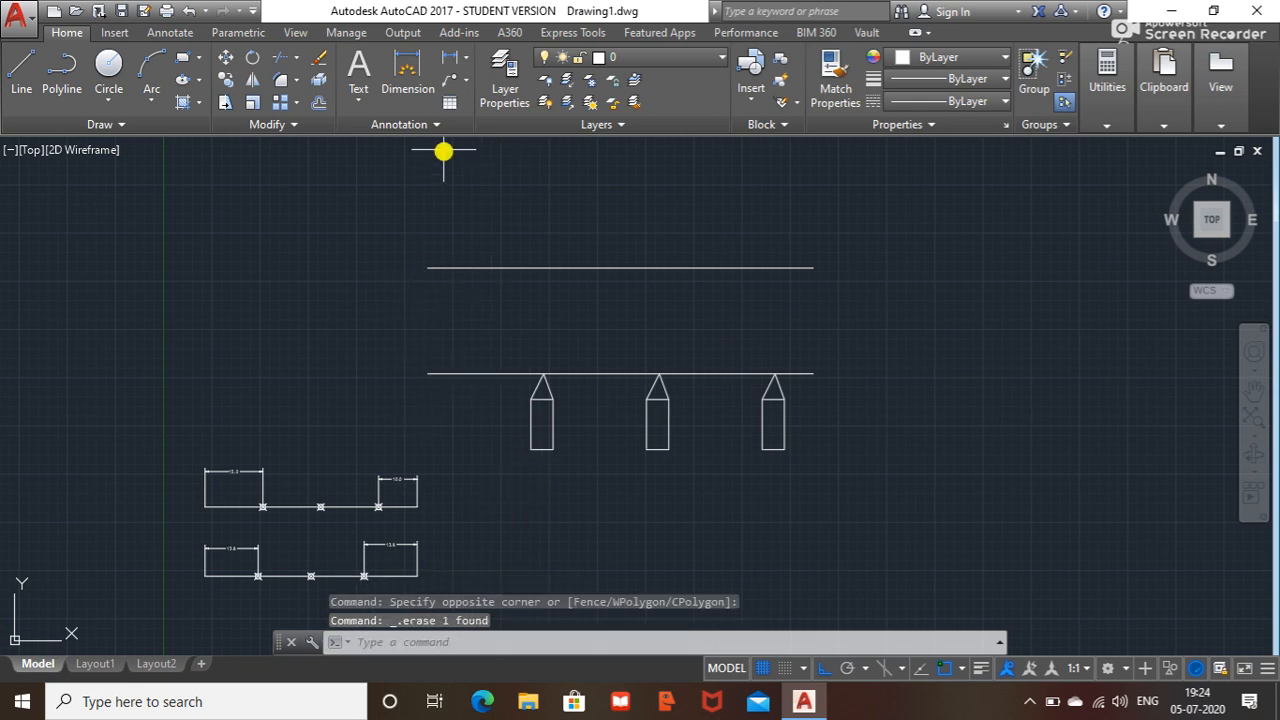
# Add a linear dimension above the measured line from its left end to the tip of the first block
pyautogui.click(465, 58)
pyautogui.click(483, 90)
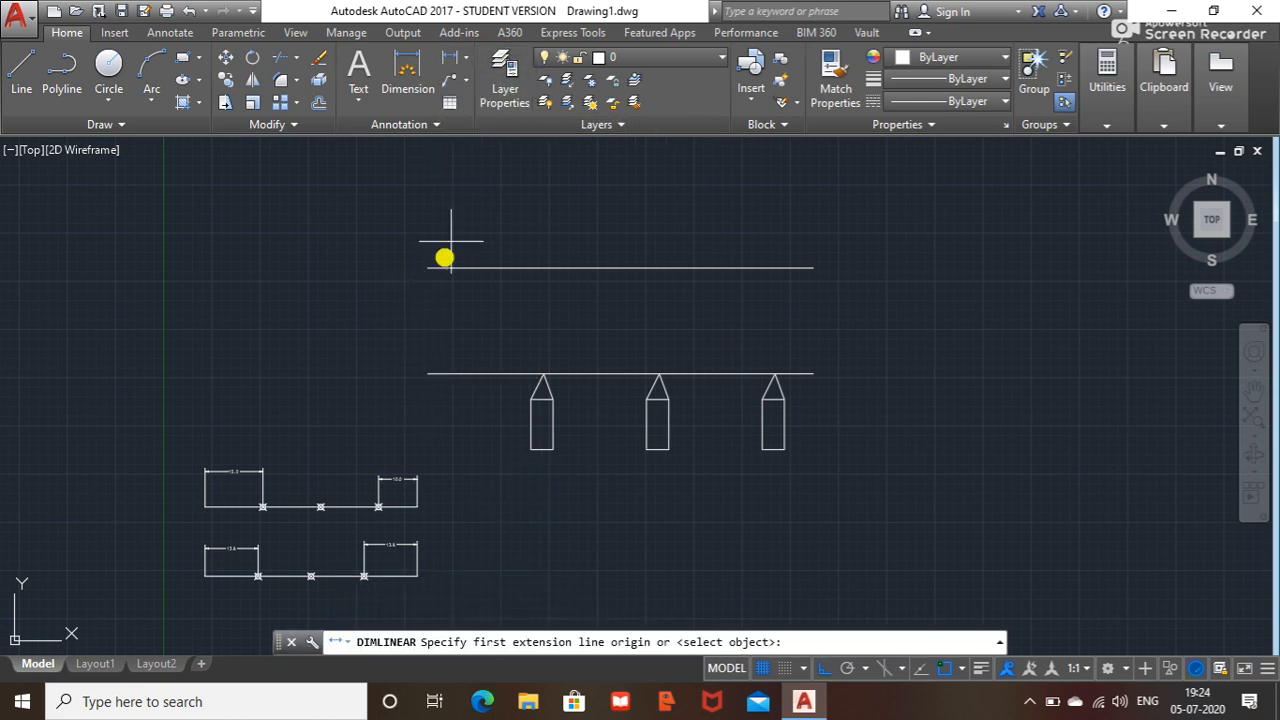
pyautogui.click(429, 372)
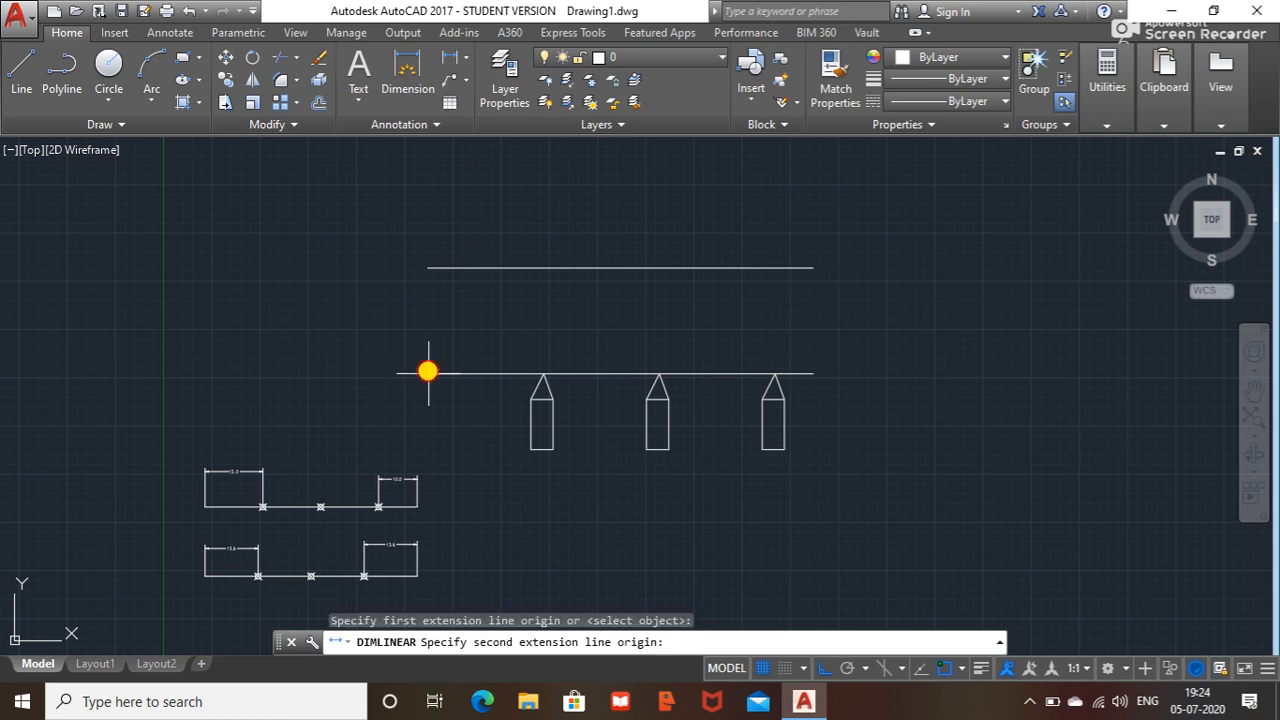
pyautogui.click(541, 373)
pyautogui.click(515, 346)
# Add a linear dimension above the measured line between the tips of the second and third blocks
pyautogui.scroll(5, 492, 357)
pyautogui.scroll(-4, 492, 357)
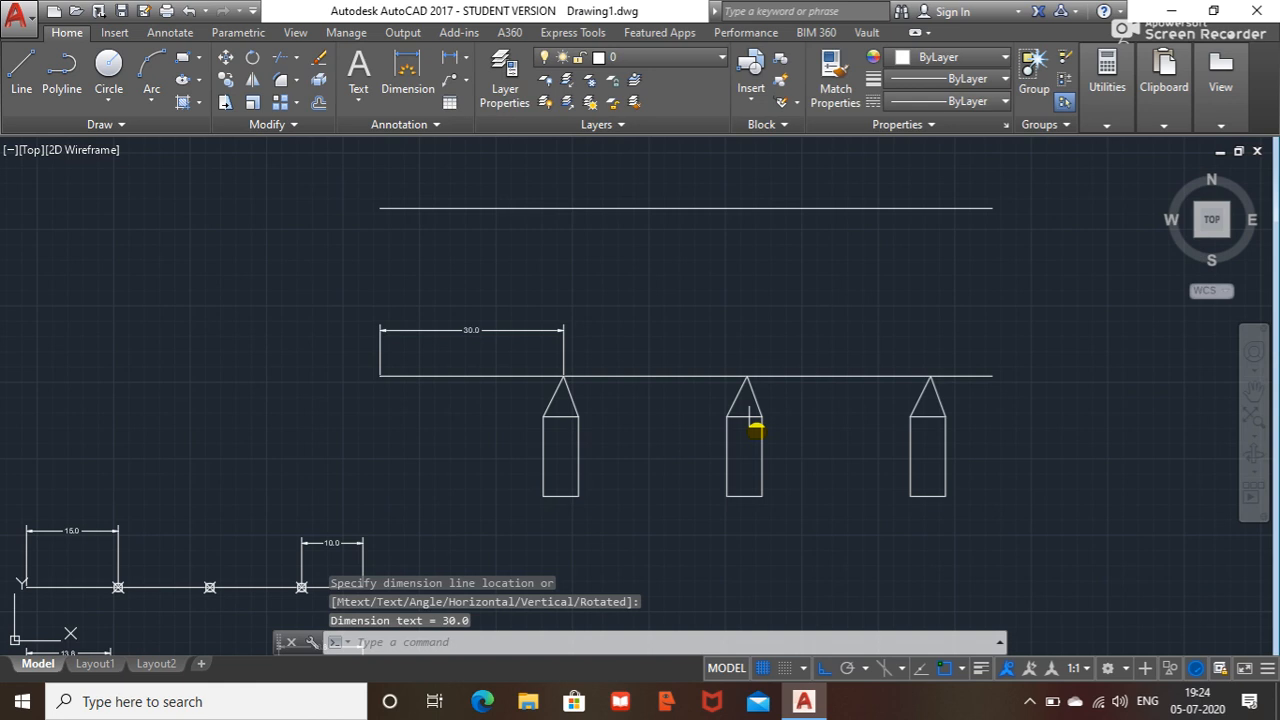
pyautogui.press('Return')
pyautogui.click(745, 376)
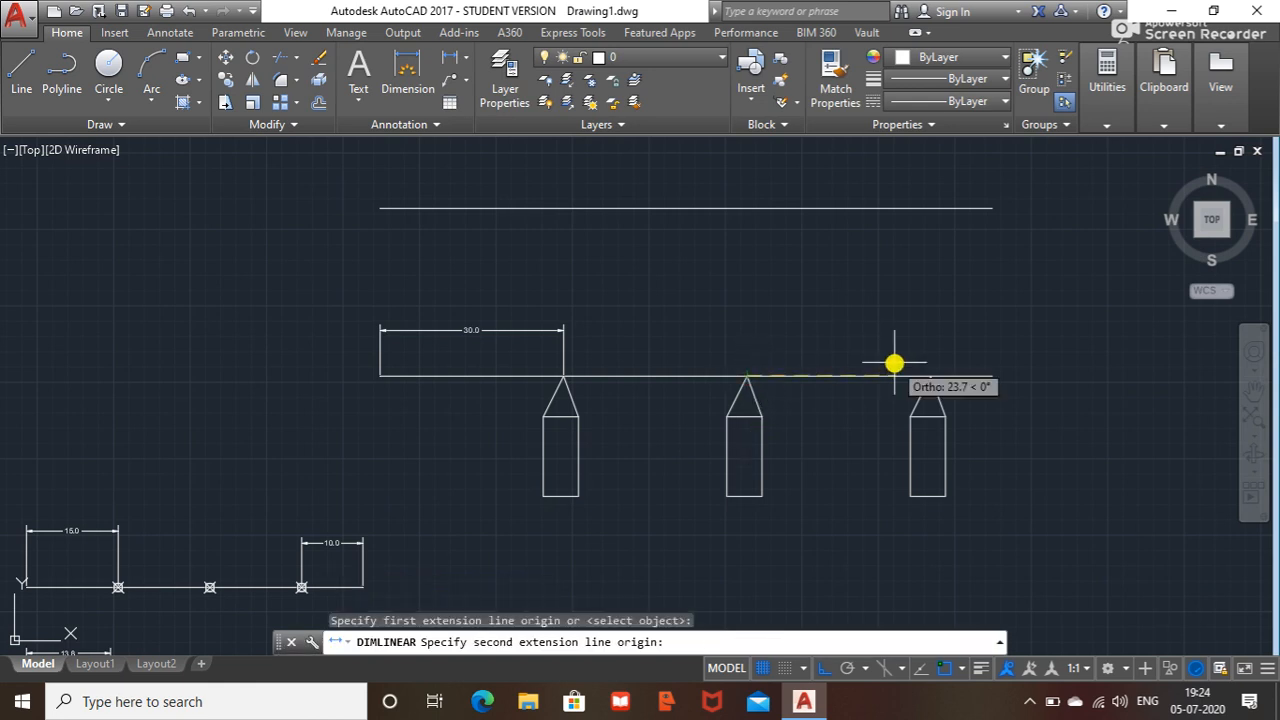
pyautogui.click(931, 376)
pyautogui.click(880, 323)
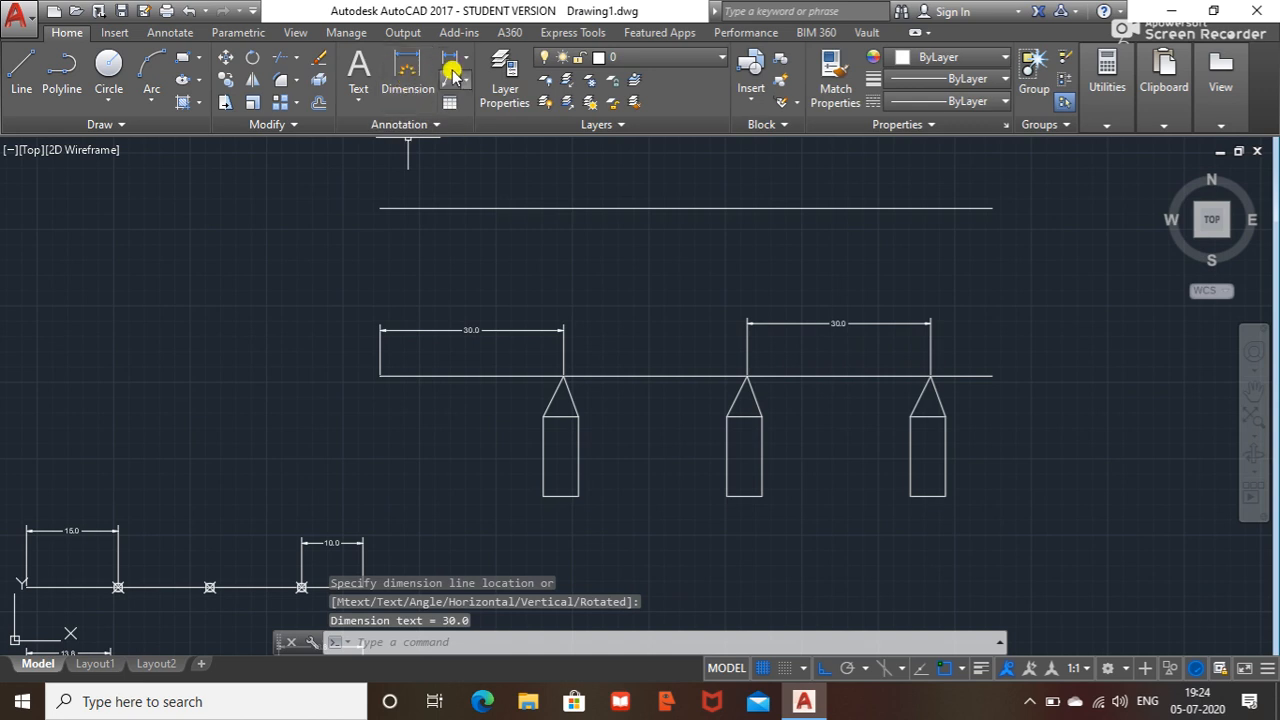
# Add a linear dimension from the third block's tip to the line's right end, level with the neighbouring dimension
pyautogui.press('Return')
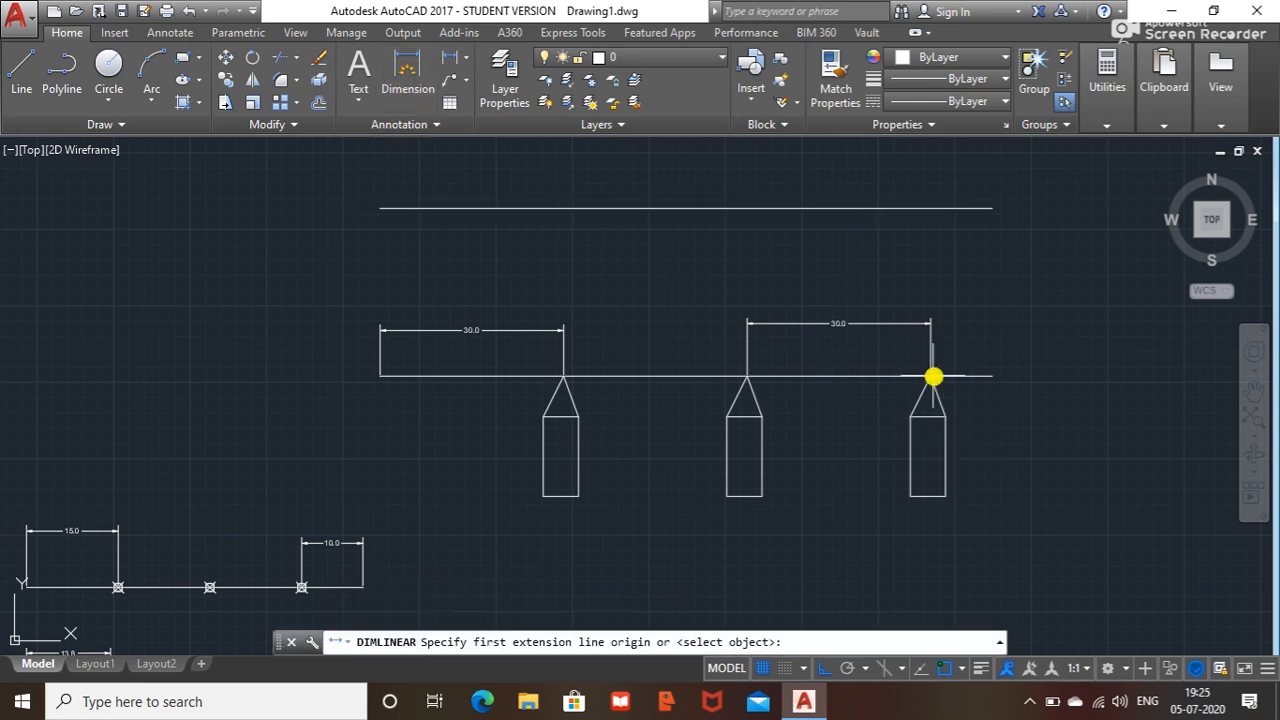
pyautogui.click(931, 376)
pyautogui.click(993, 375)
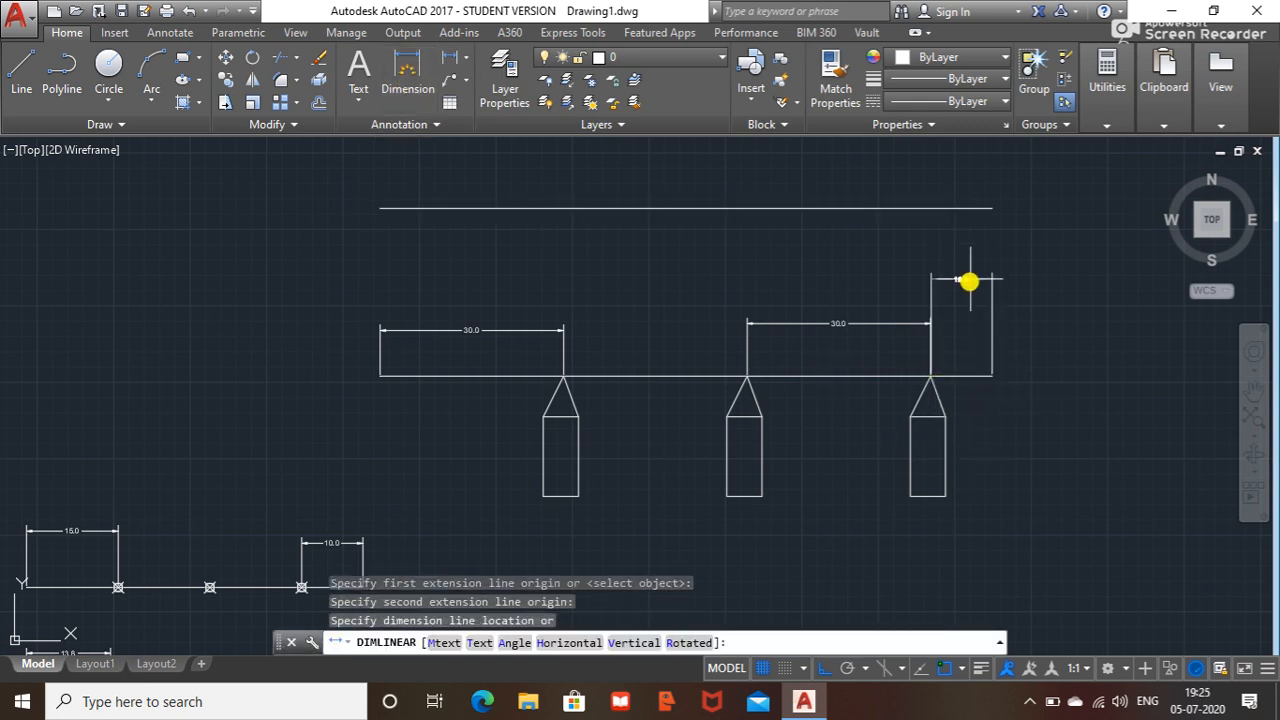
pyautogui.click(963, 323)
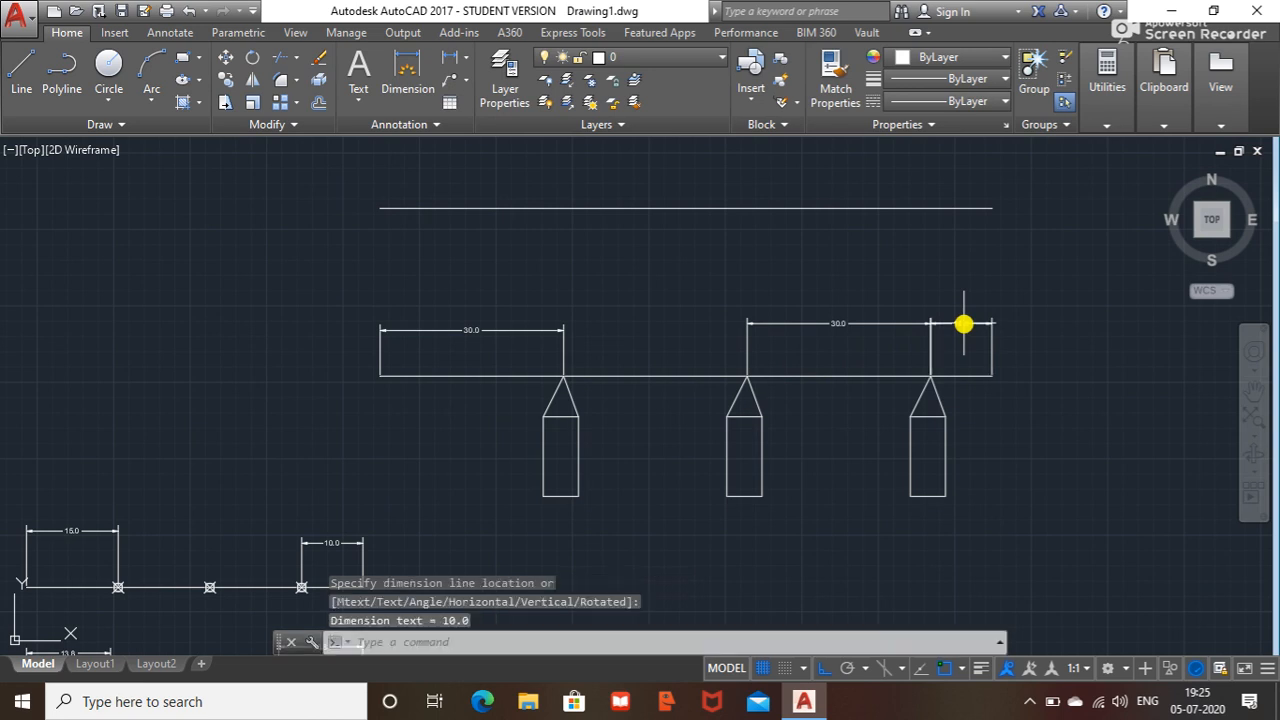
# Divide the upper line into 5 segments with the block block1, aligned with the line
pyautogui.scroll(2, 963, 323)
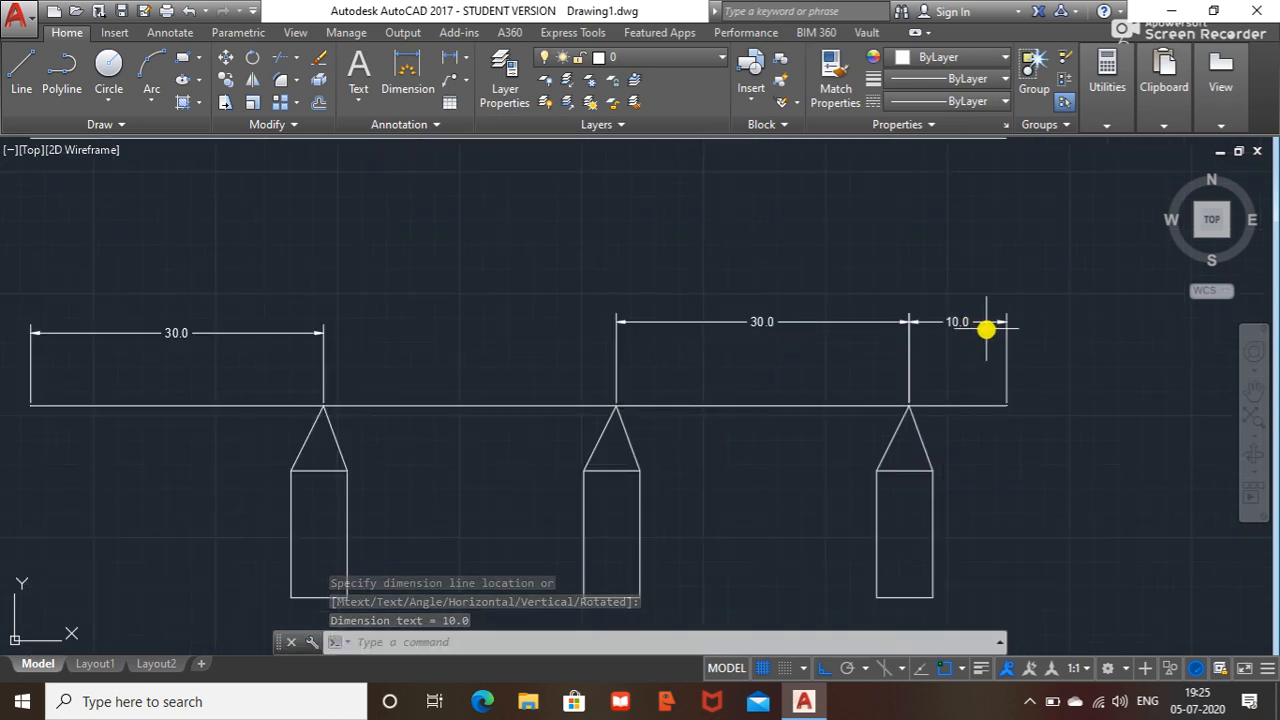
pyautogui.scroll(-2, 982, 333)
pyautogui.moveTo(769, 285); pyautogui.dragTo(752, 317, button='middle')
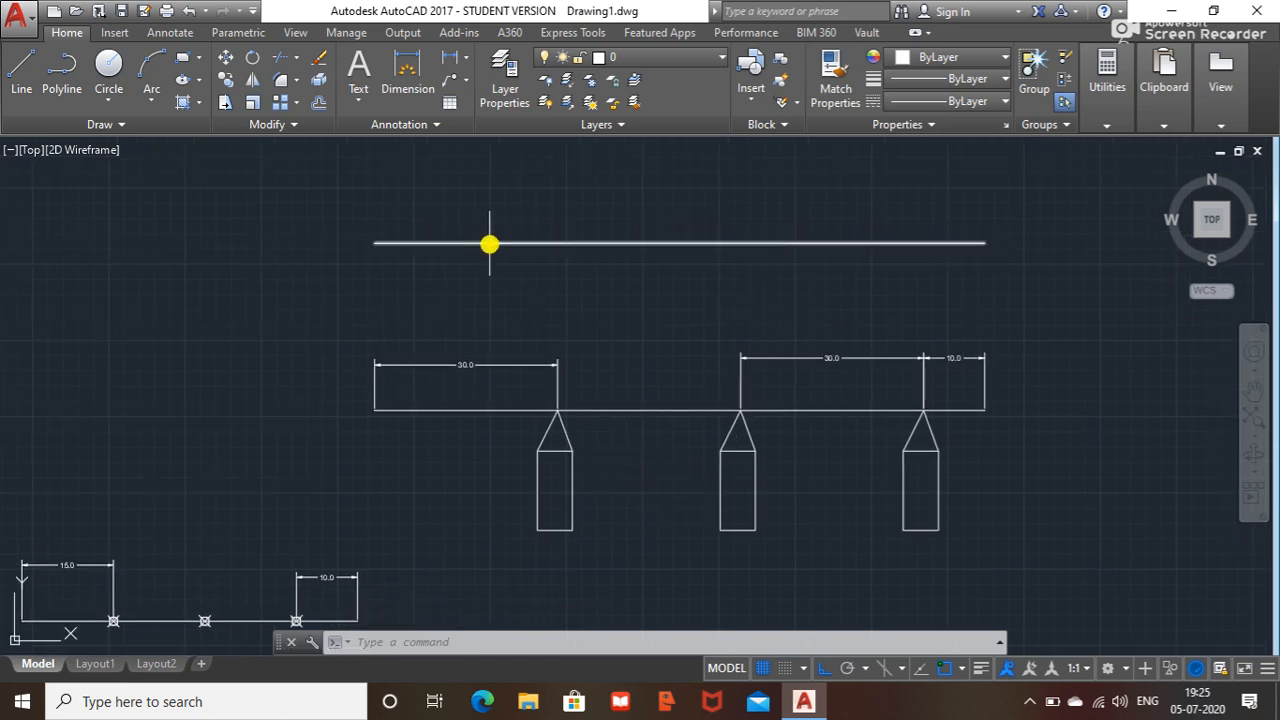
pyautogui.click(124, 124)
pyautogui.click(136, 152)
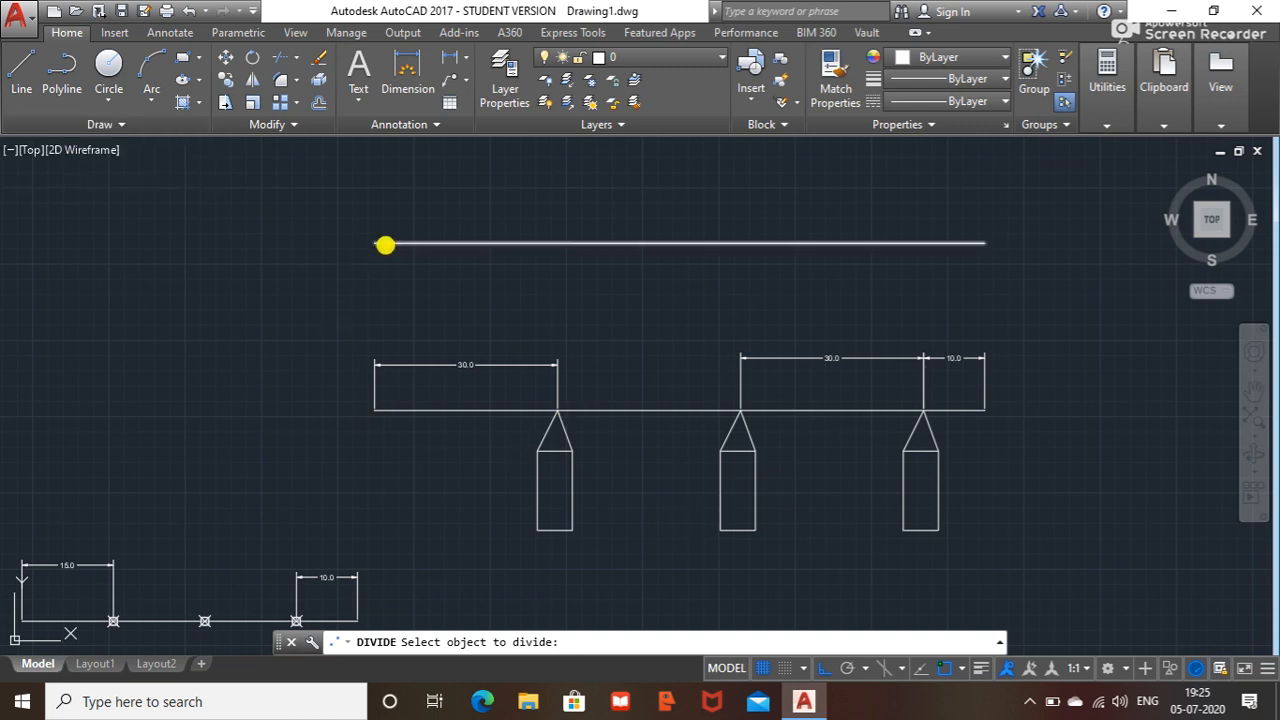
pyautogui.click(385, 245)
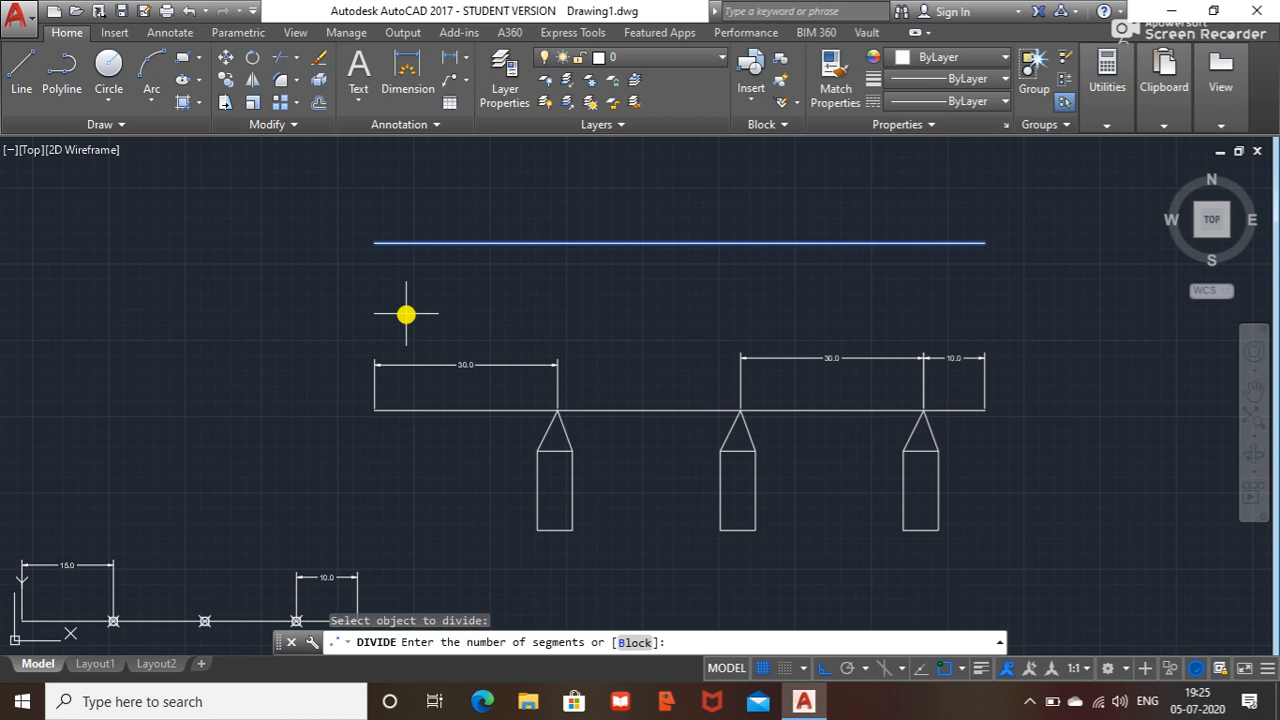
pyautogui.press('Return')
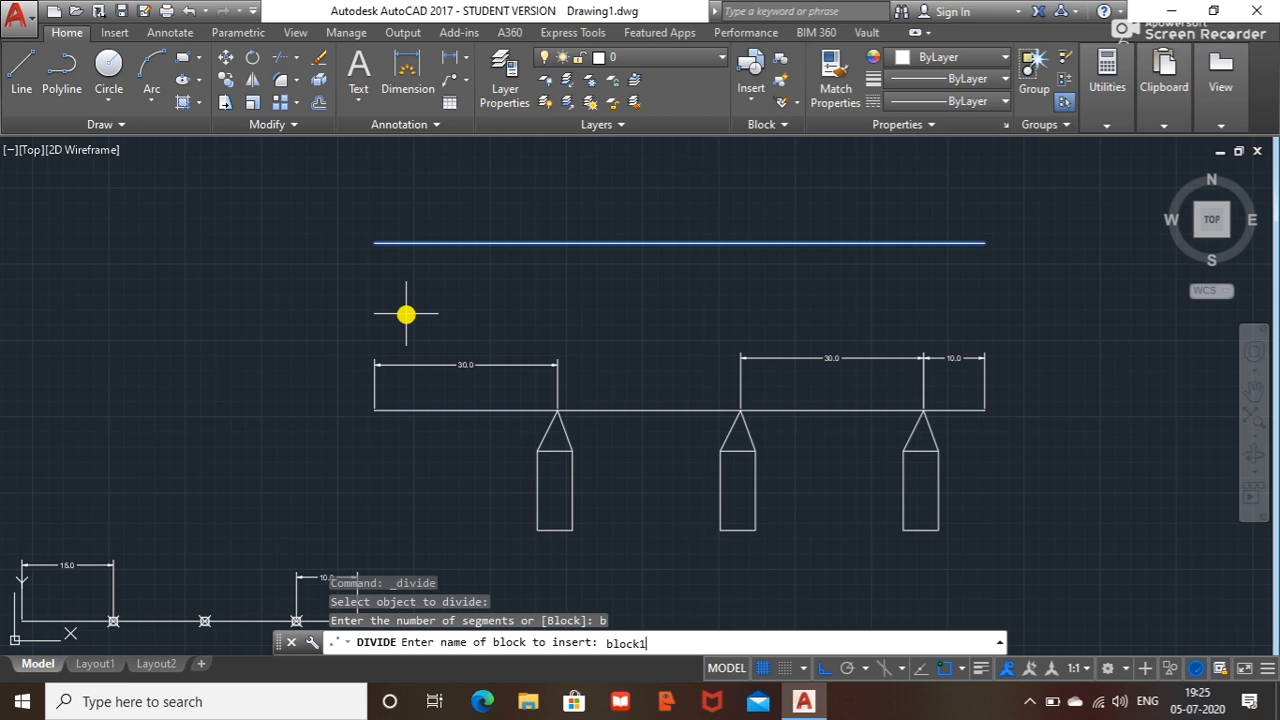
pyautogui.press('Return')
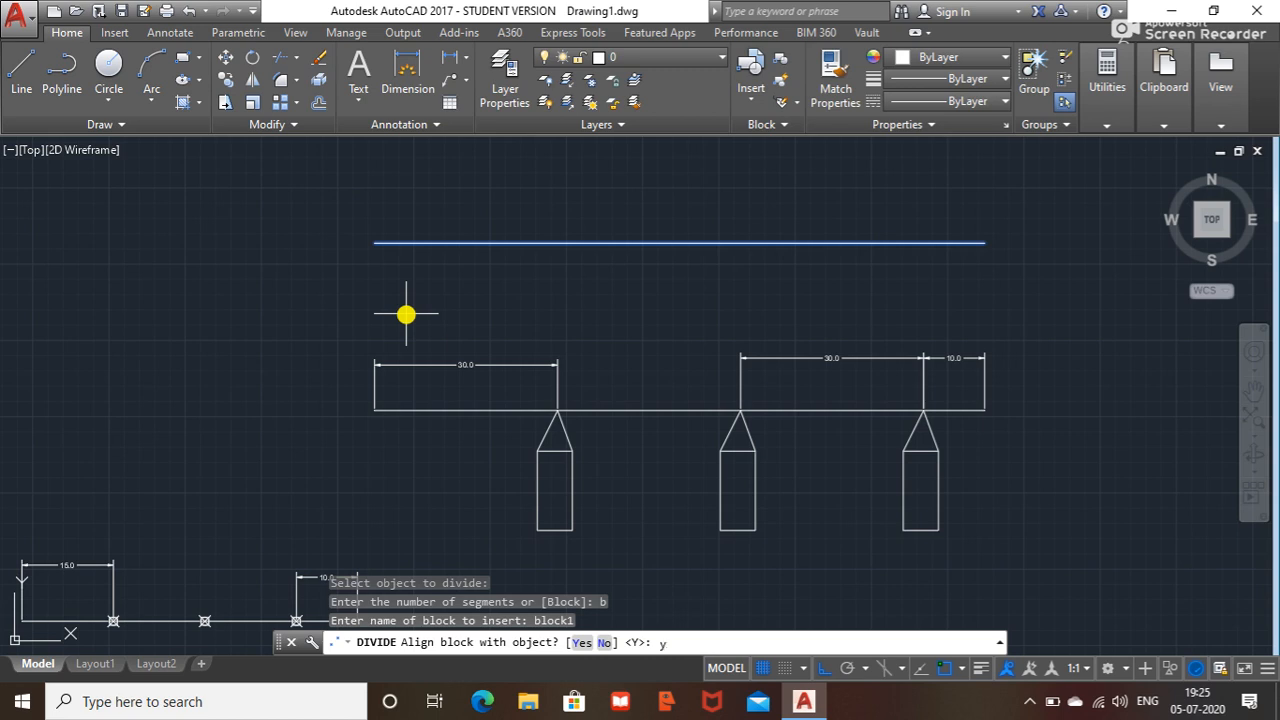
pyautogui.press('Return')
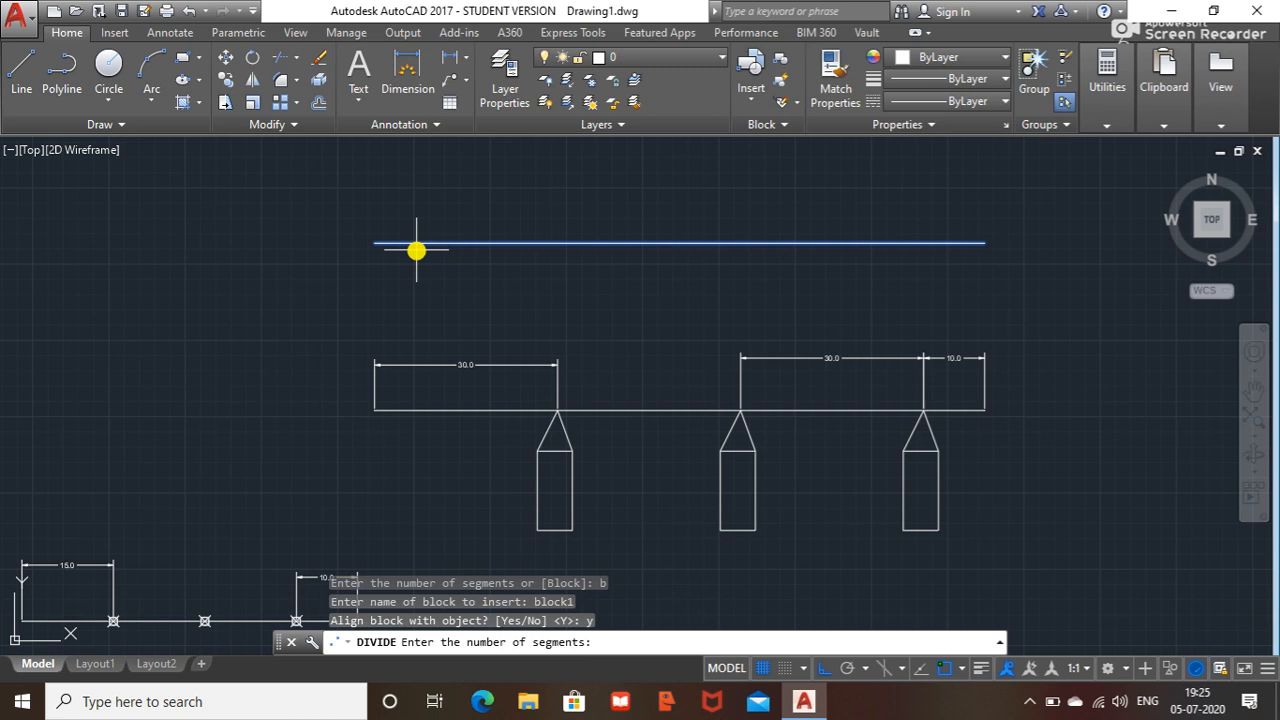
pyautogui.press('Return')
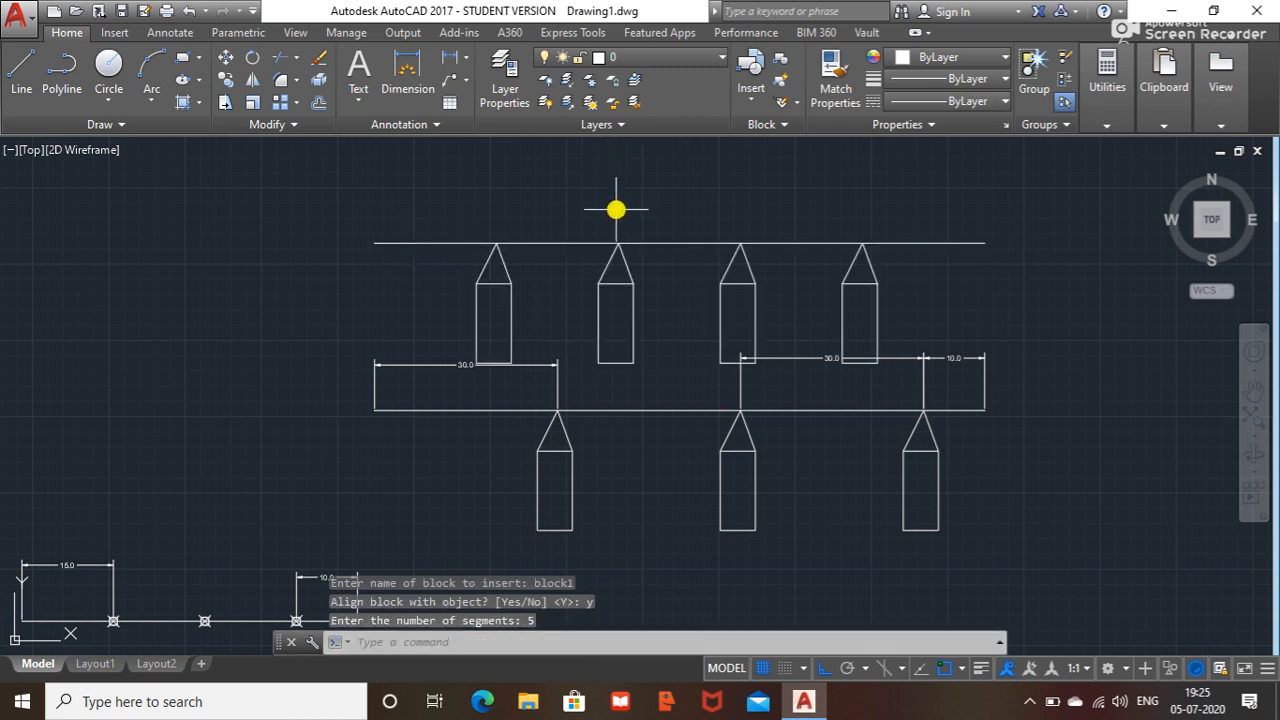
# Add a linear dimension above the divided line from its left end to the tip of the first block
pyautogui.click(465, 63)
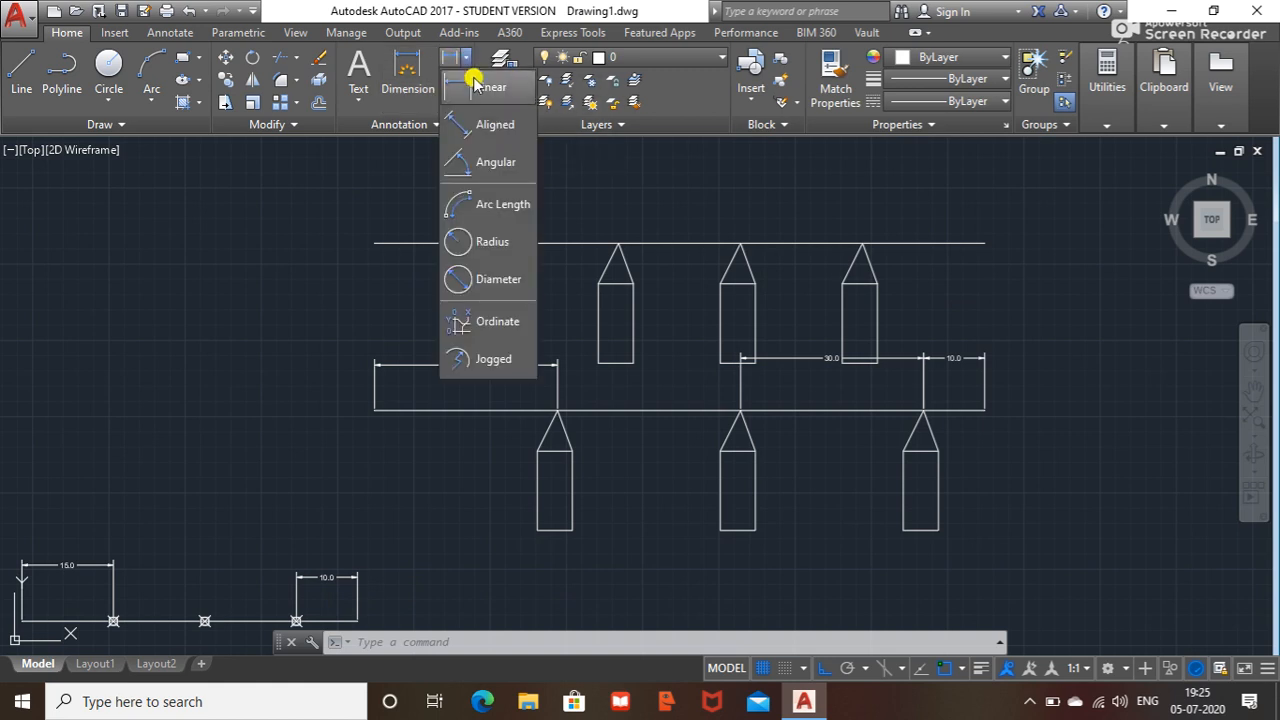
pyautogui.click(480, 87)
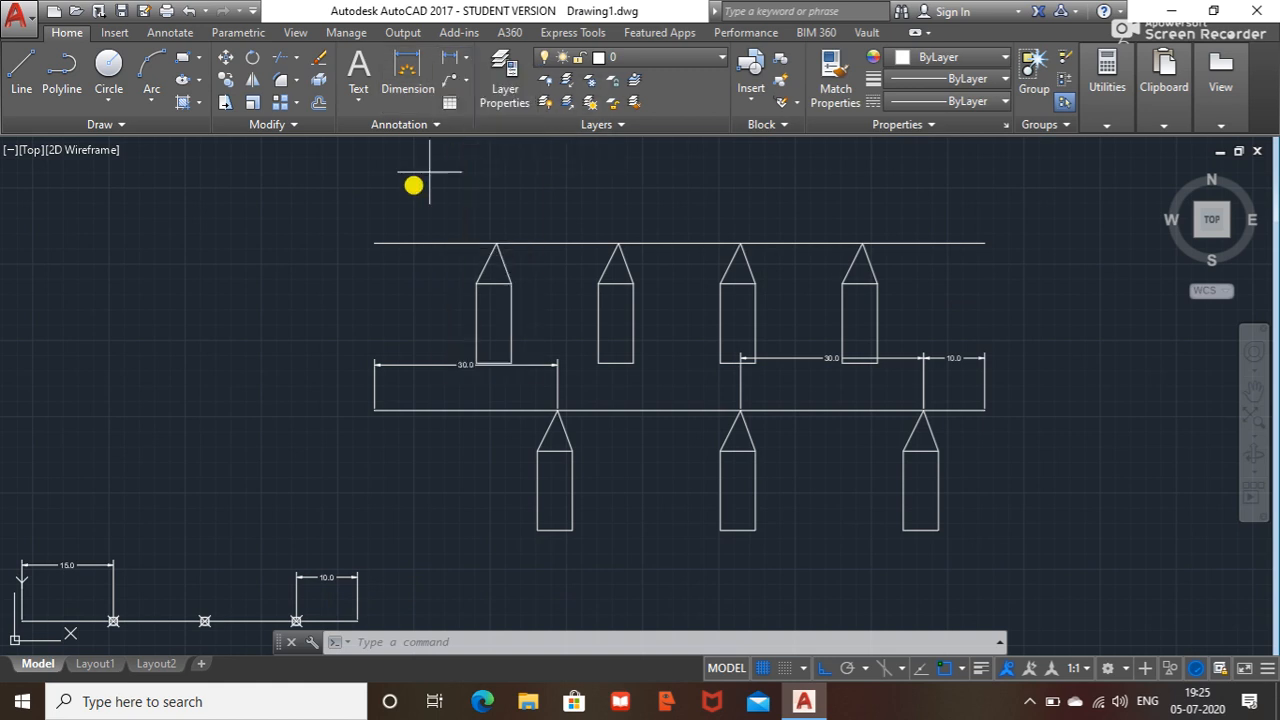
pyautogui.click(374, 243)
pyautogui.click(494, 243)
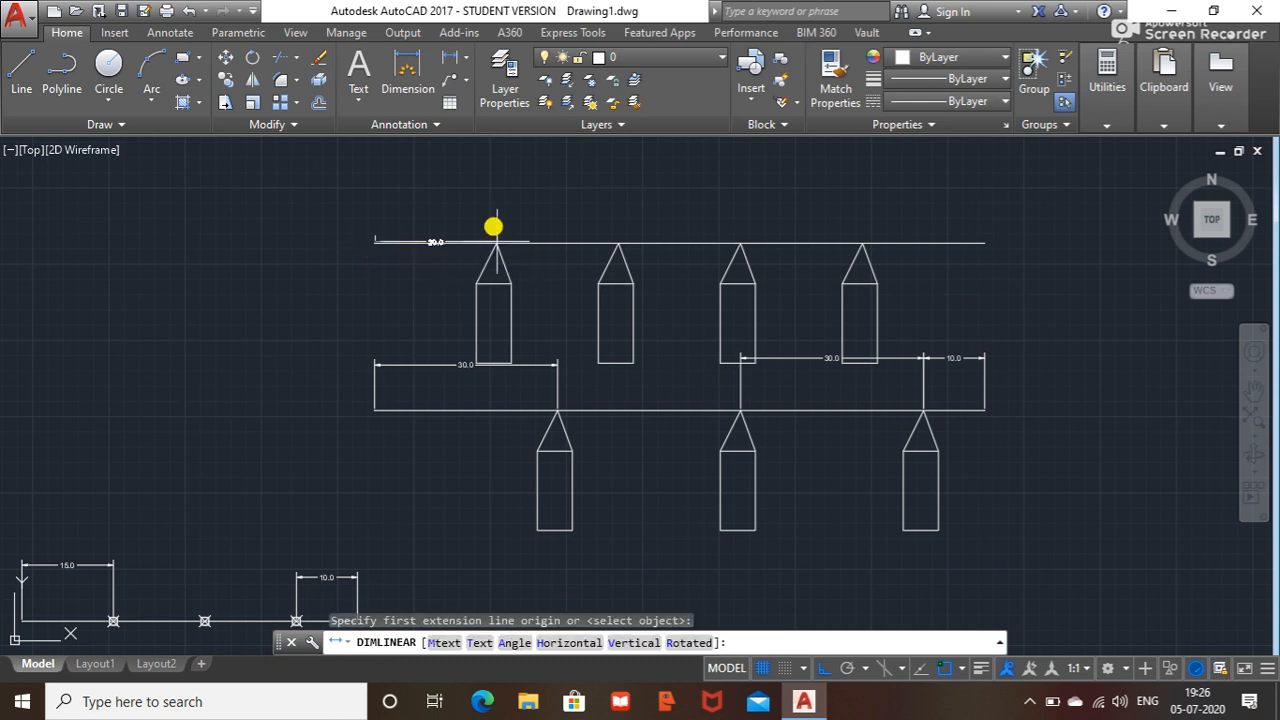
pyautogui.click(483, 207)
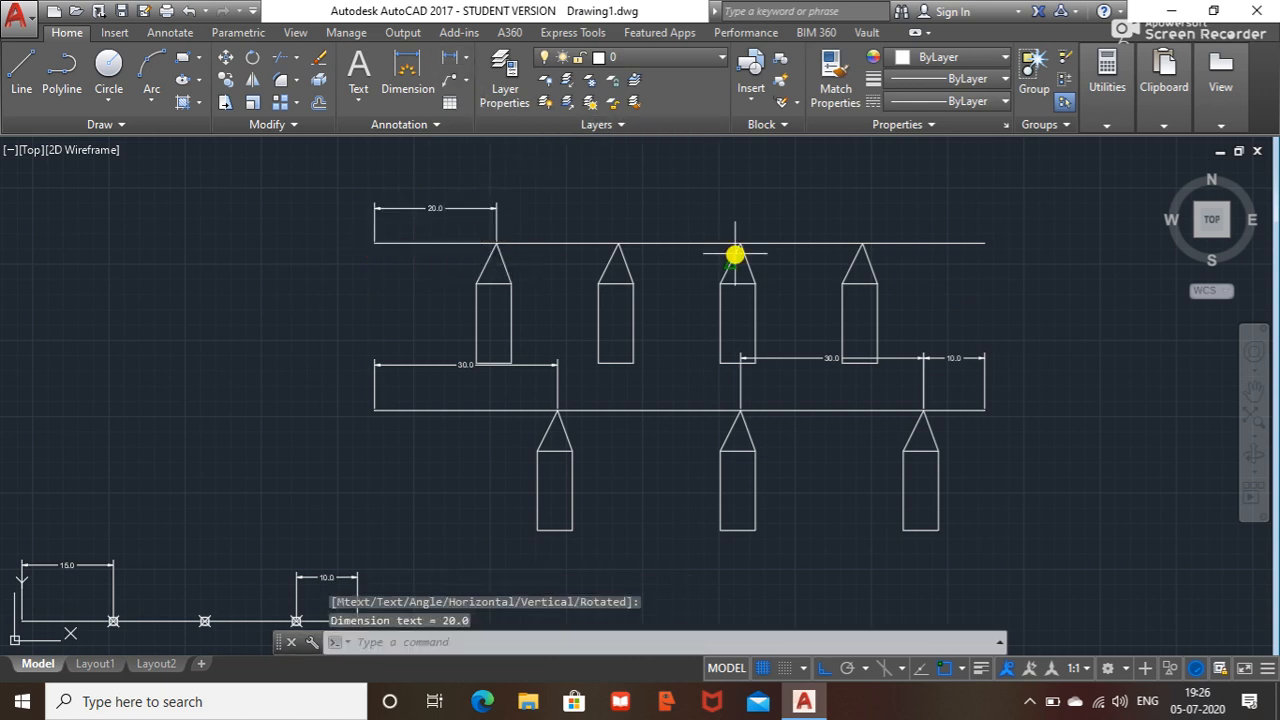
# Add a linear dimension above the divided line between the tips of the third and fourth blocks
pyautogui.press('Return')
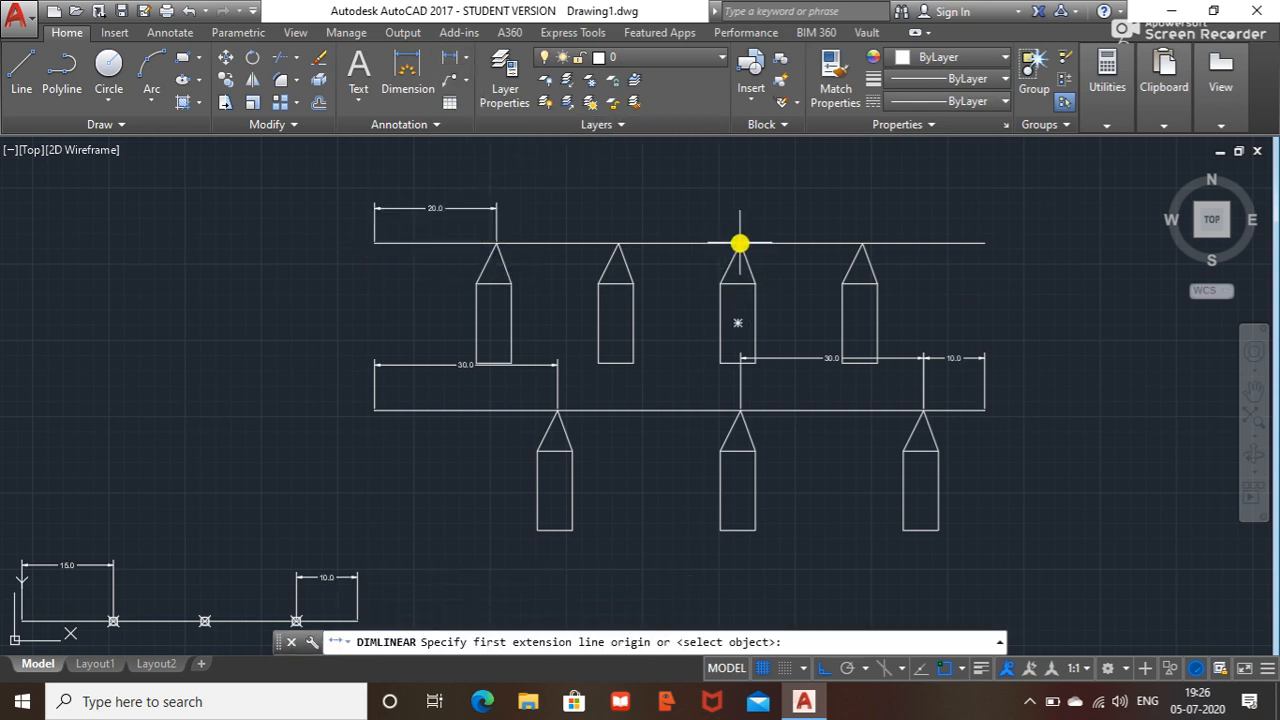
pyautogui.click(740, 243)
pyautogui.click(862, 243)
pyautogui.click(846, 194)
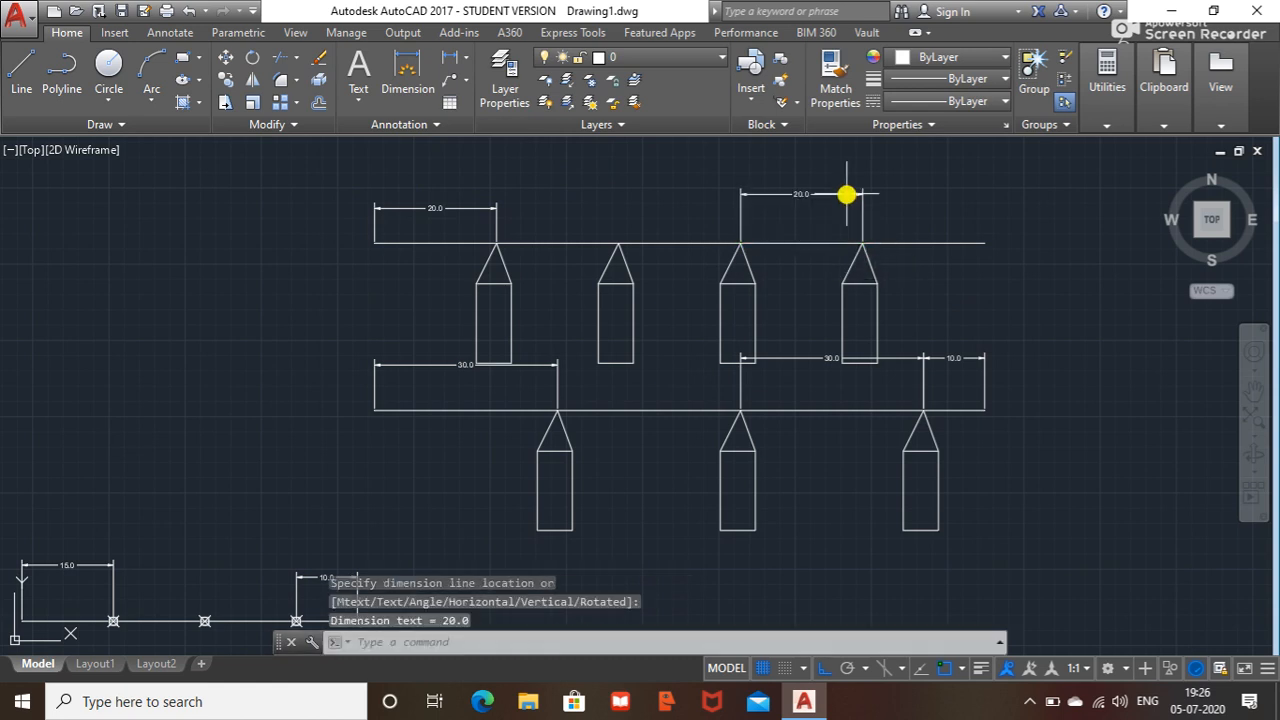
# Add a linear dimension from the fourth block's tip to the divided line's right end, level with the neighbouring dimension
pyautogui.click(453, 66)
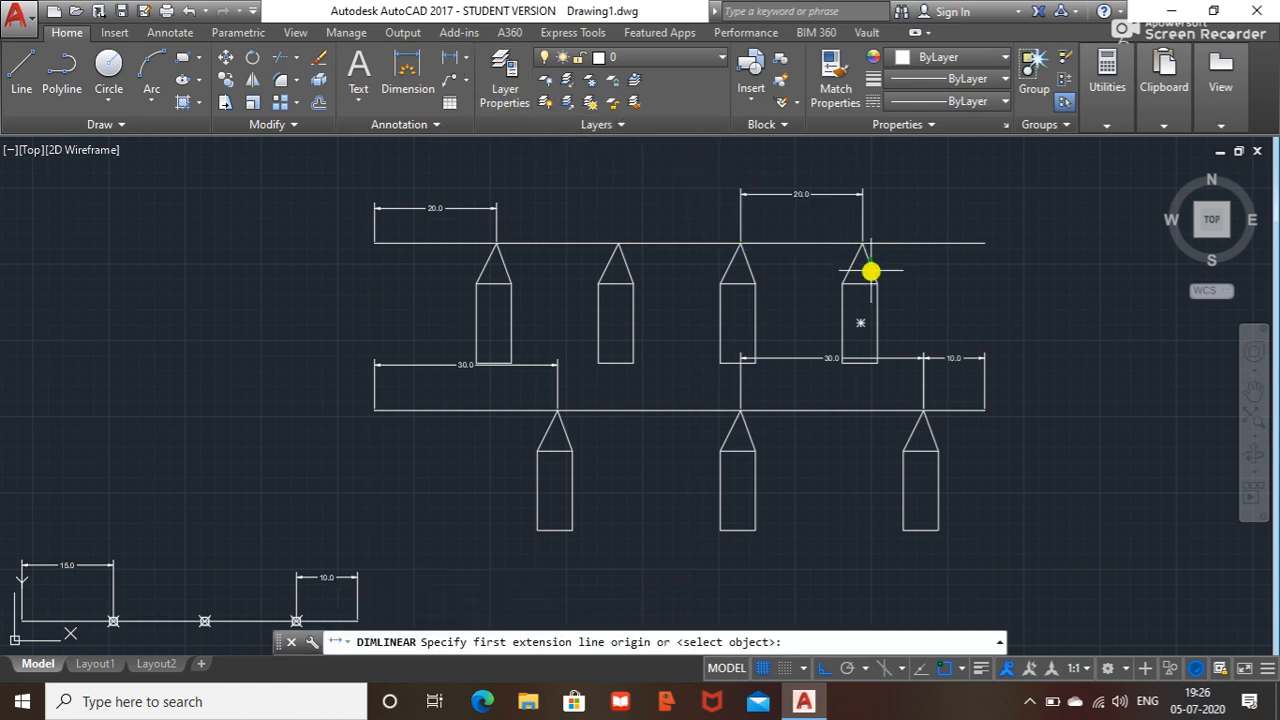
pyautogui.click(862, 243)
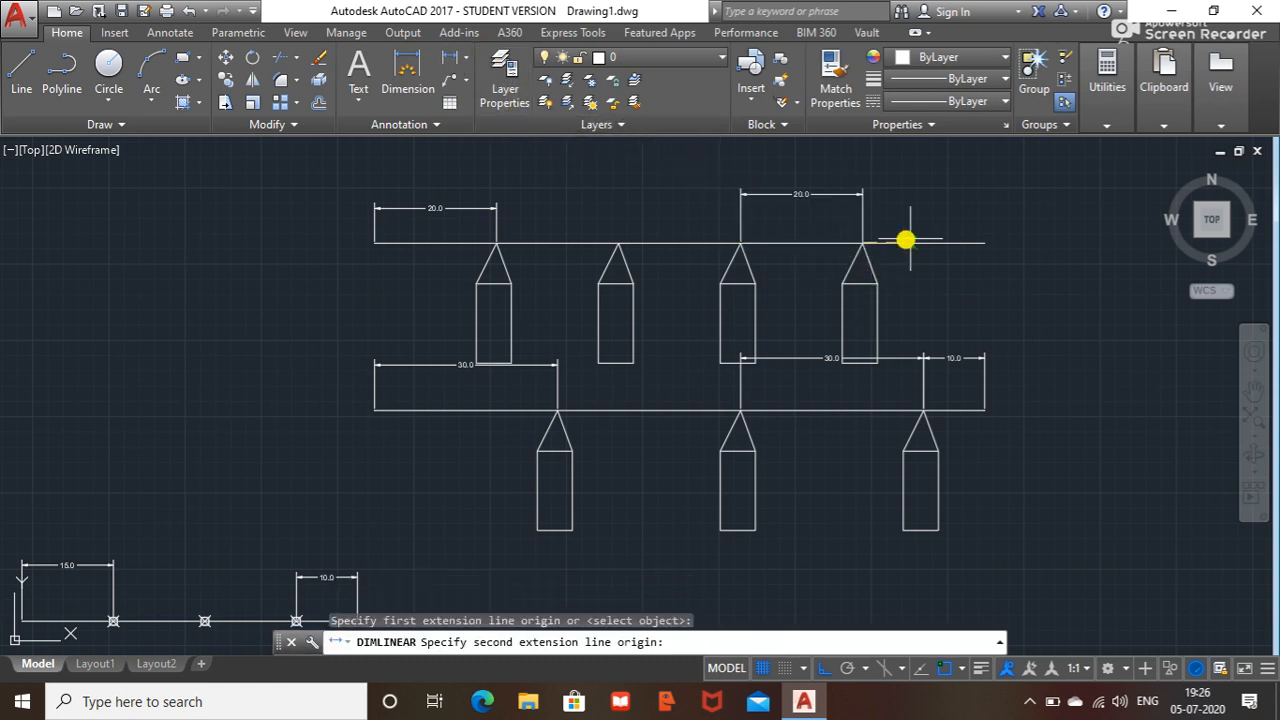
pyautogui.click(991, 242)
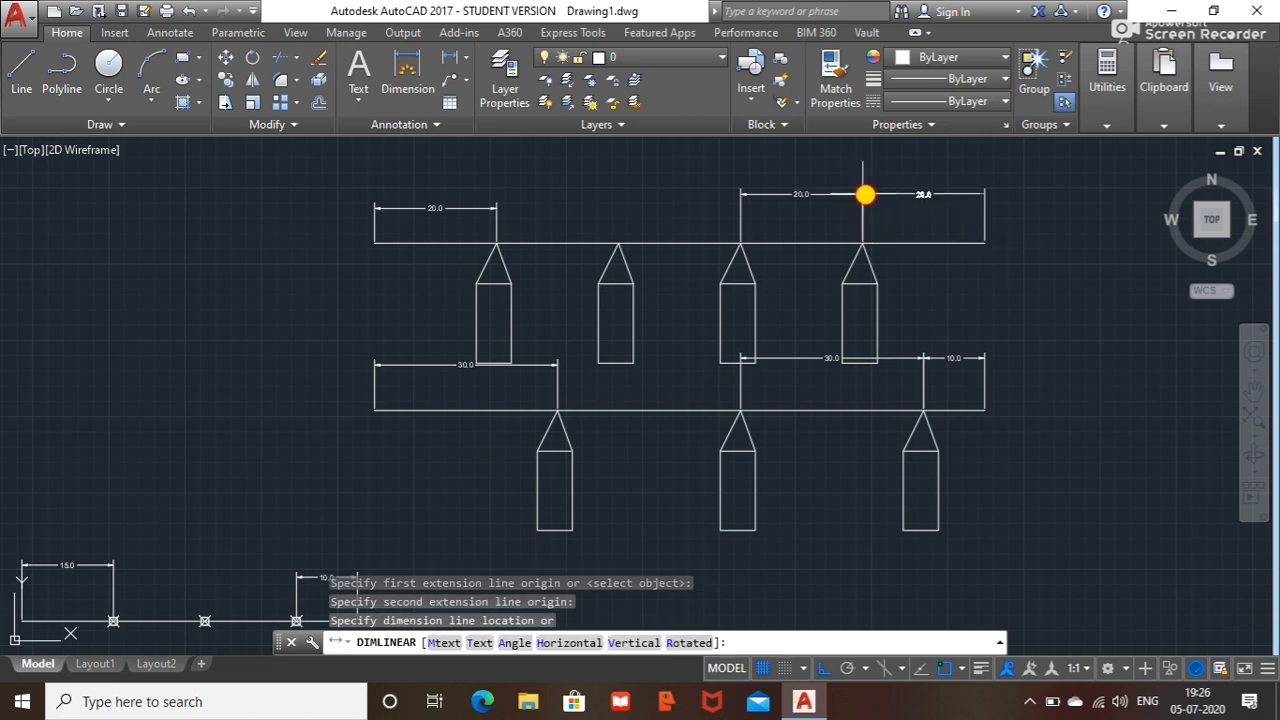
pyautogui.click(864, 194)
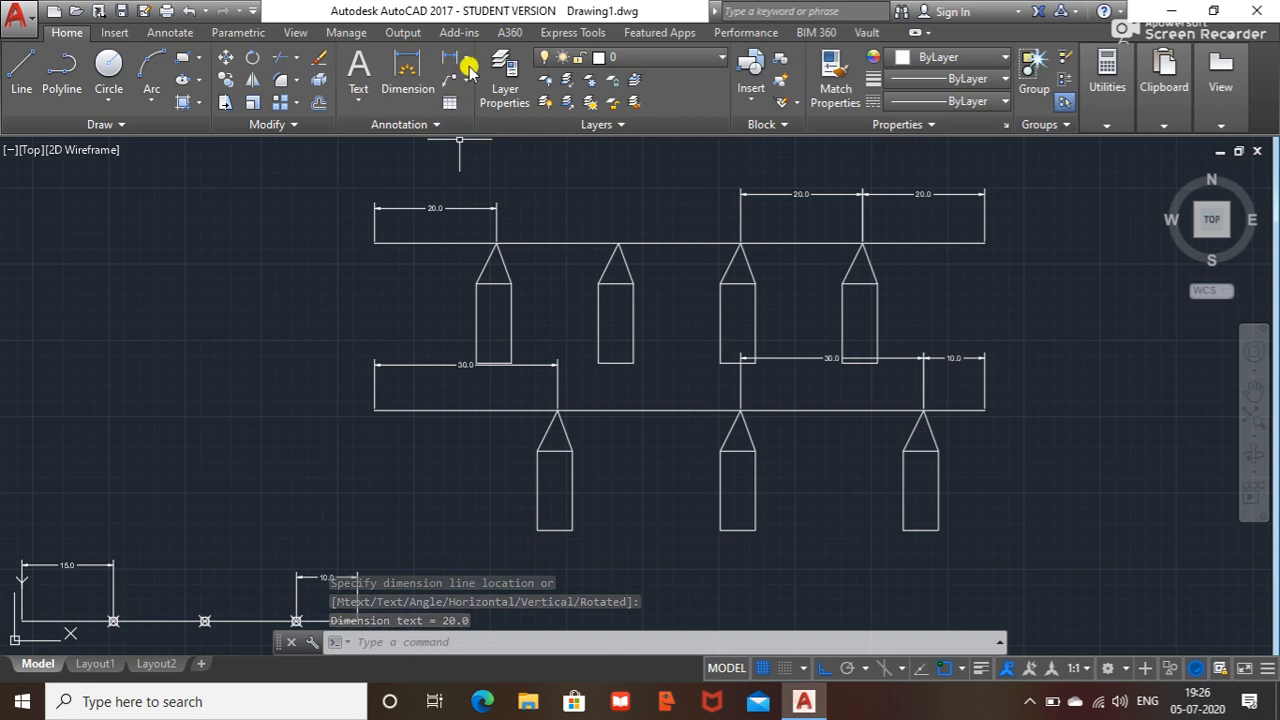
# Add a linear dimension between the tips of the first and second blocks on the divided line, level with the leftmost dimension
pyautogui.click(468, 64)
pyautogui.click(471, 83)
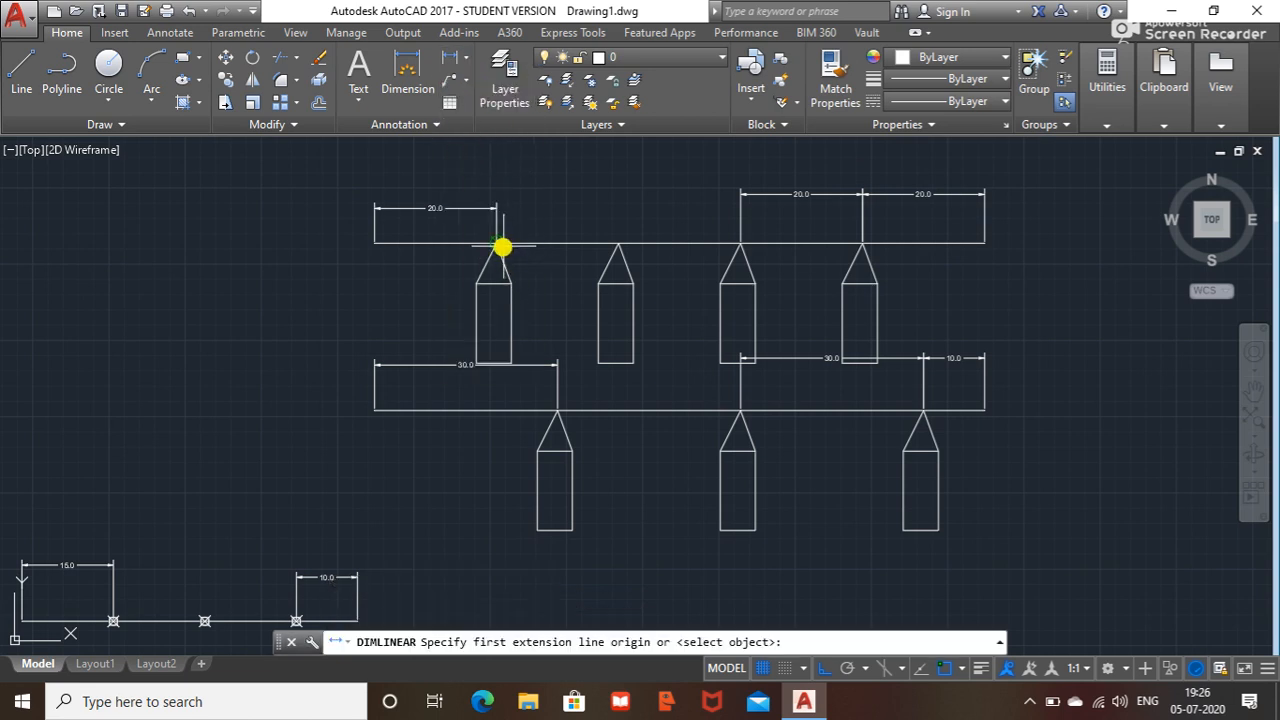
pyautogui.click(496, 243)
pyautogui.click(618, 243)
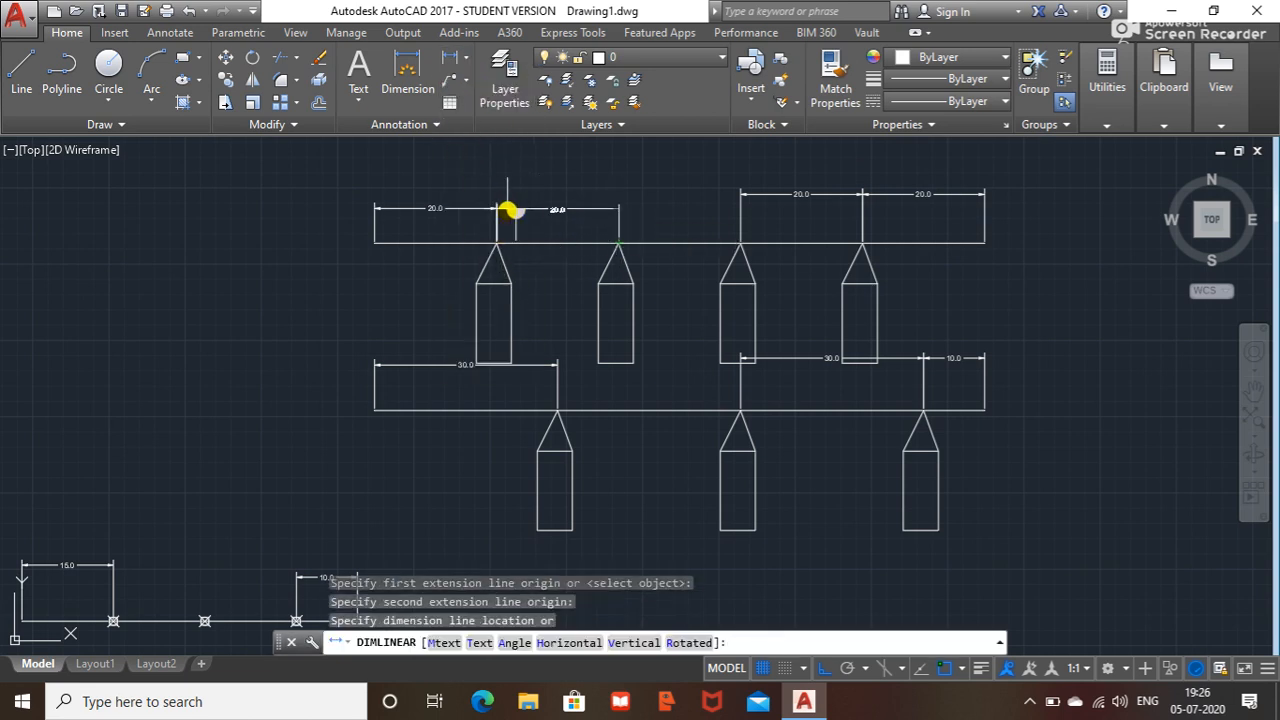
pyautogui.click(606, 209)
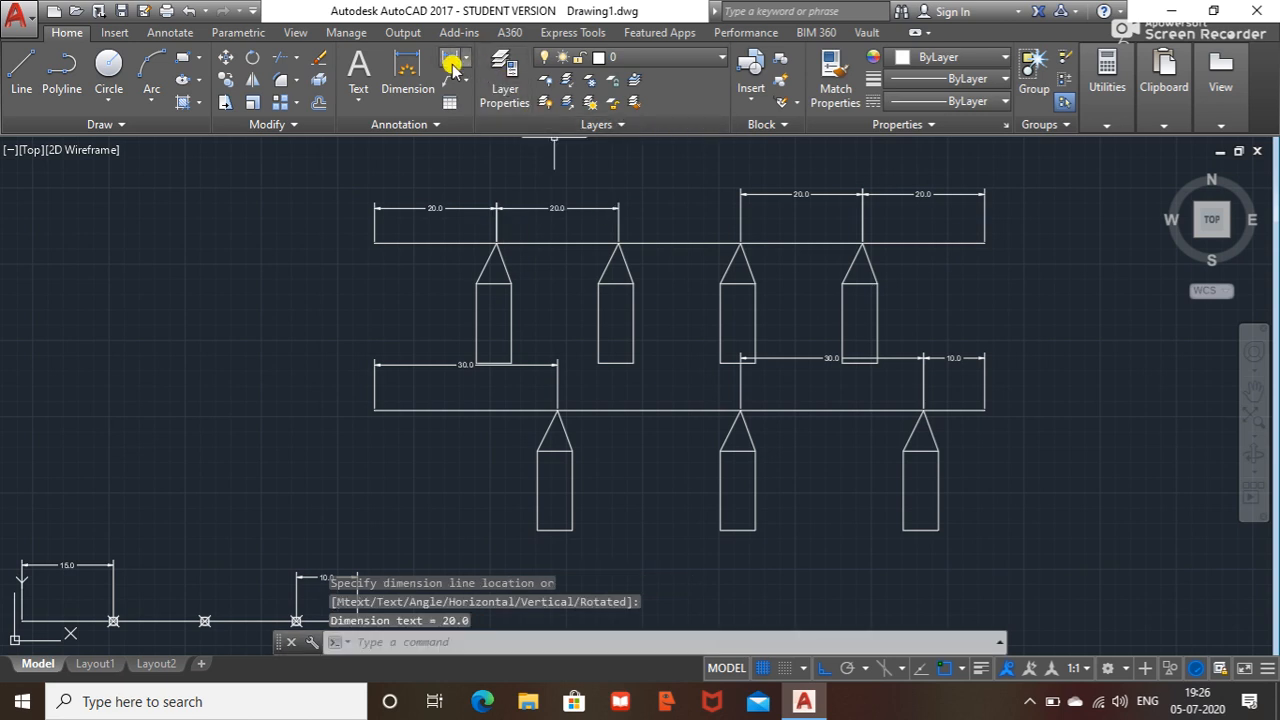
# Add a linear dimension between the second and third block tips on the divided line, level with the dimension to its left
pyautogui.press('Return')
pyautogui.click(618, 243)
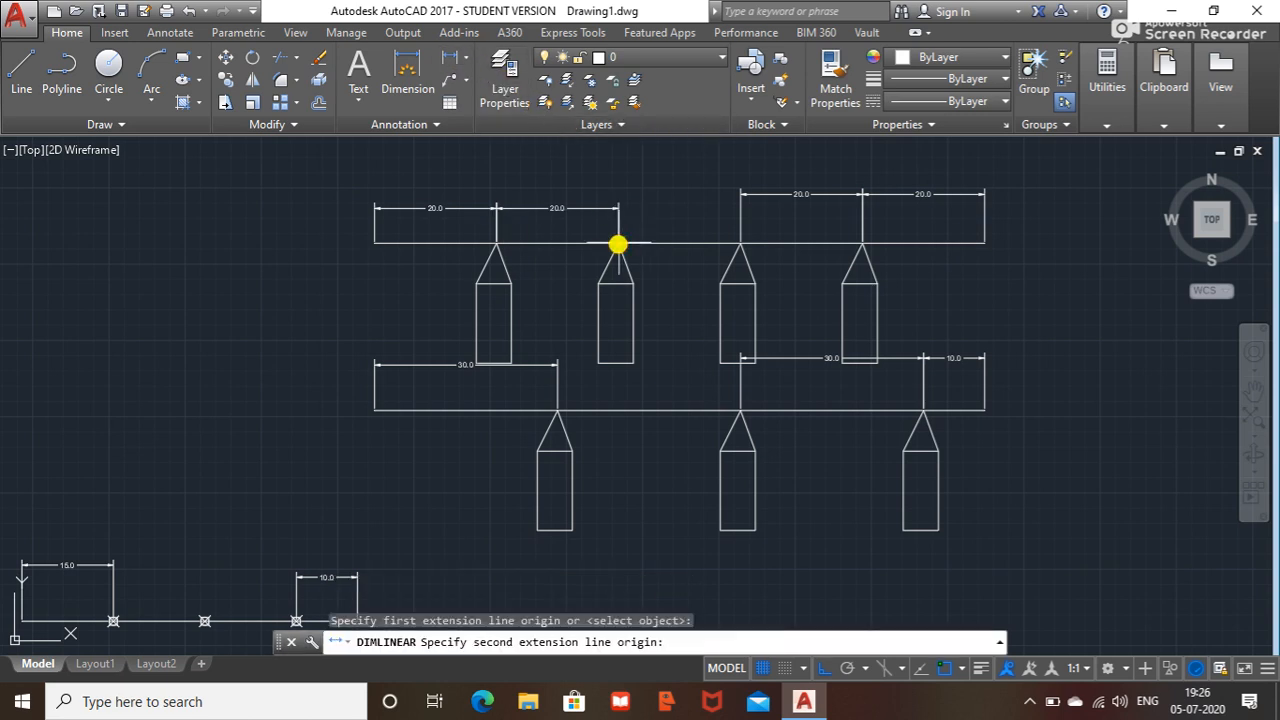
pyautogui.click(740, 246)
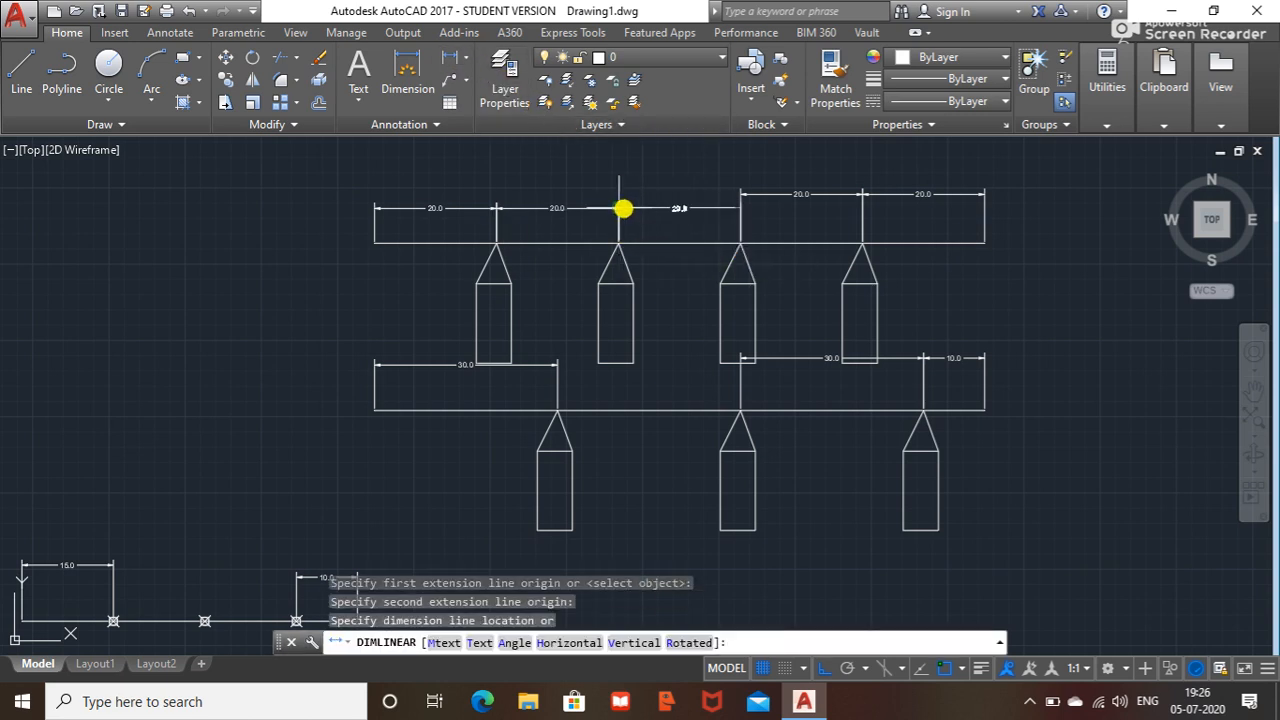
pyautogui.click(623, 209)
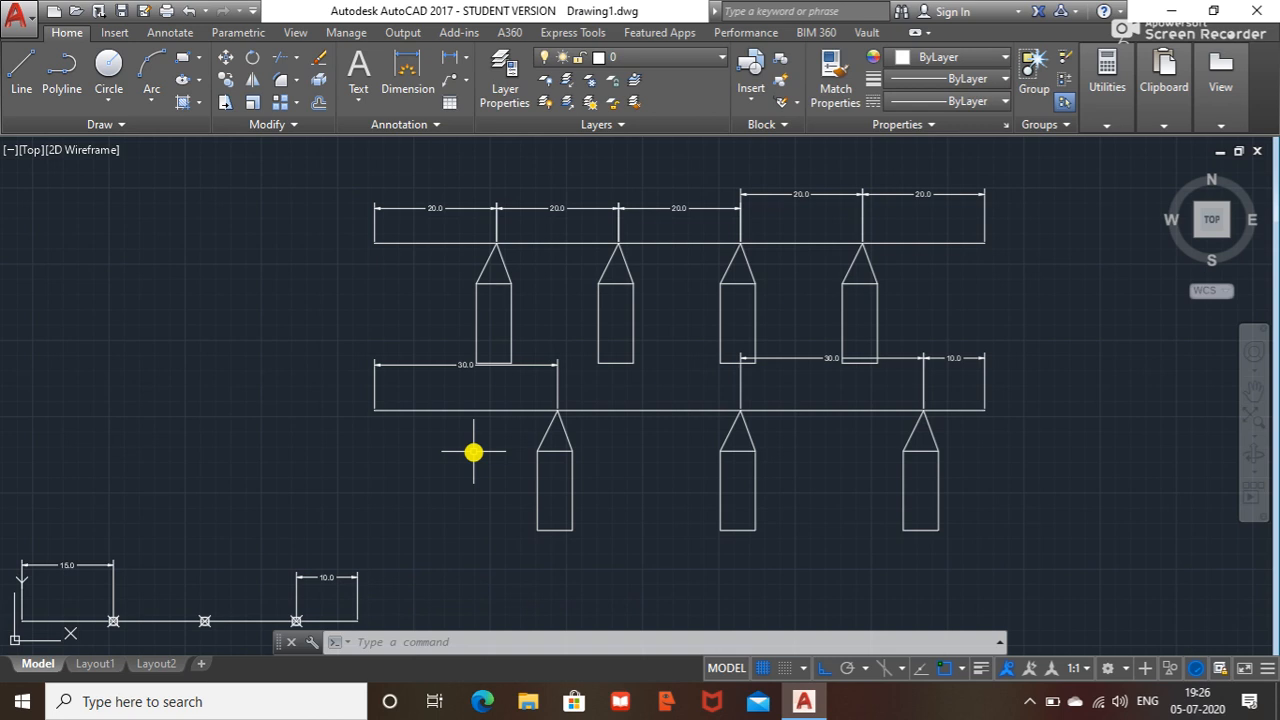
pyautogui.scroll(-1, 450, 414)
pyautogui.moveTo(315, 597); pyautogui.dragTo(417, 480, button='middle')
pyautogui.scroll(1, 398, 455)
pyautogui.scroll(1, 385, 454)
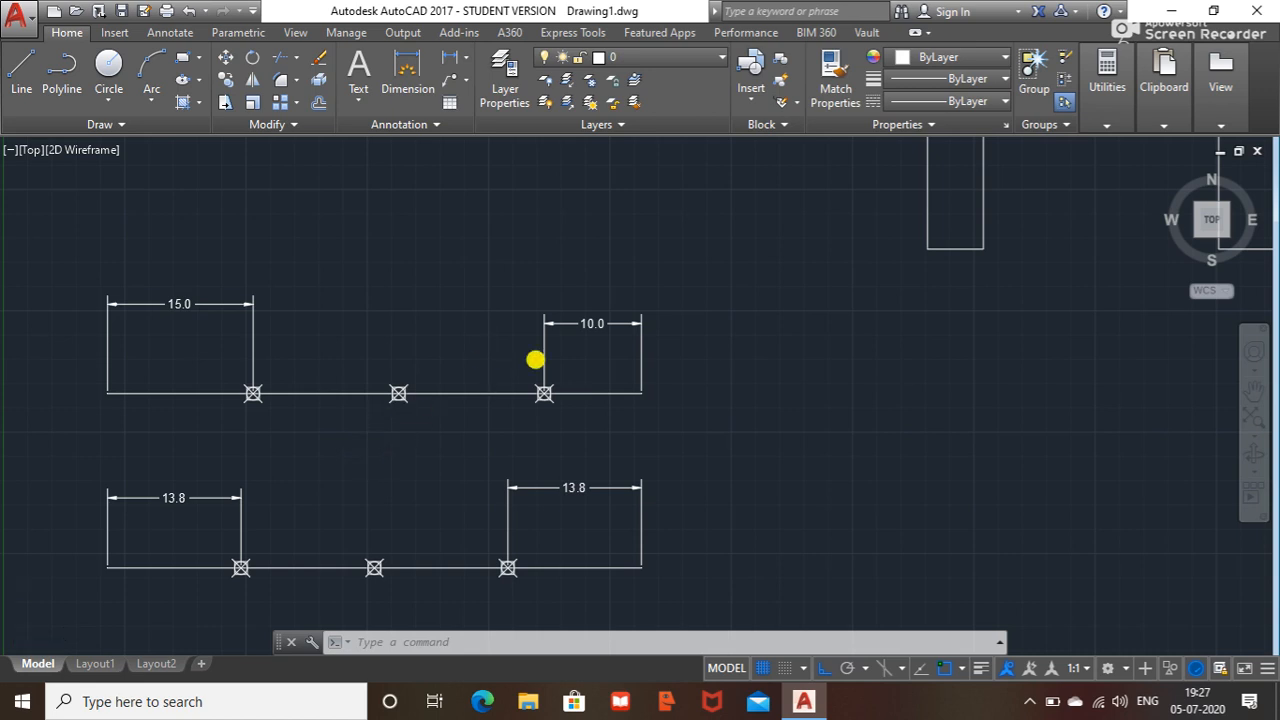
pyautogui.scroll(-4, 545, 385)
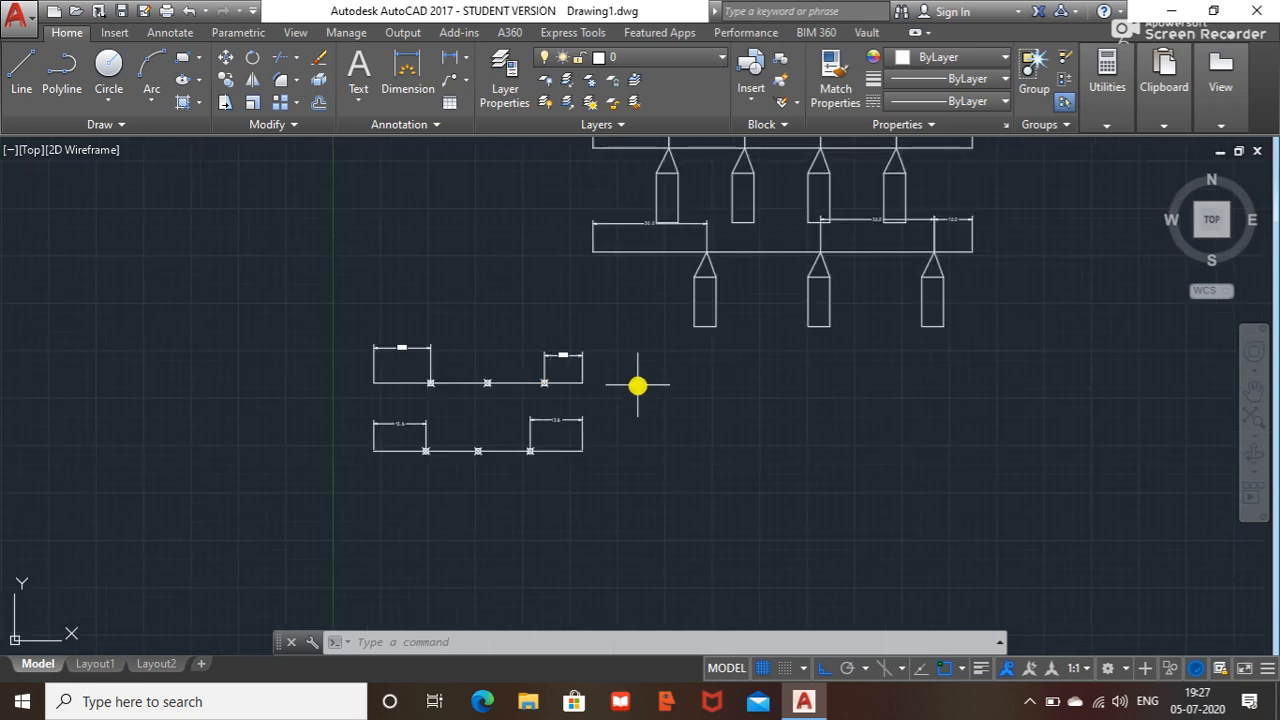